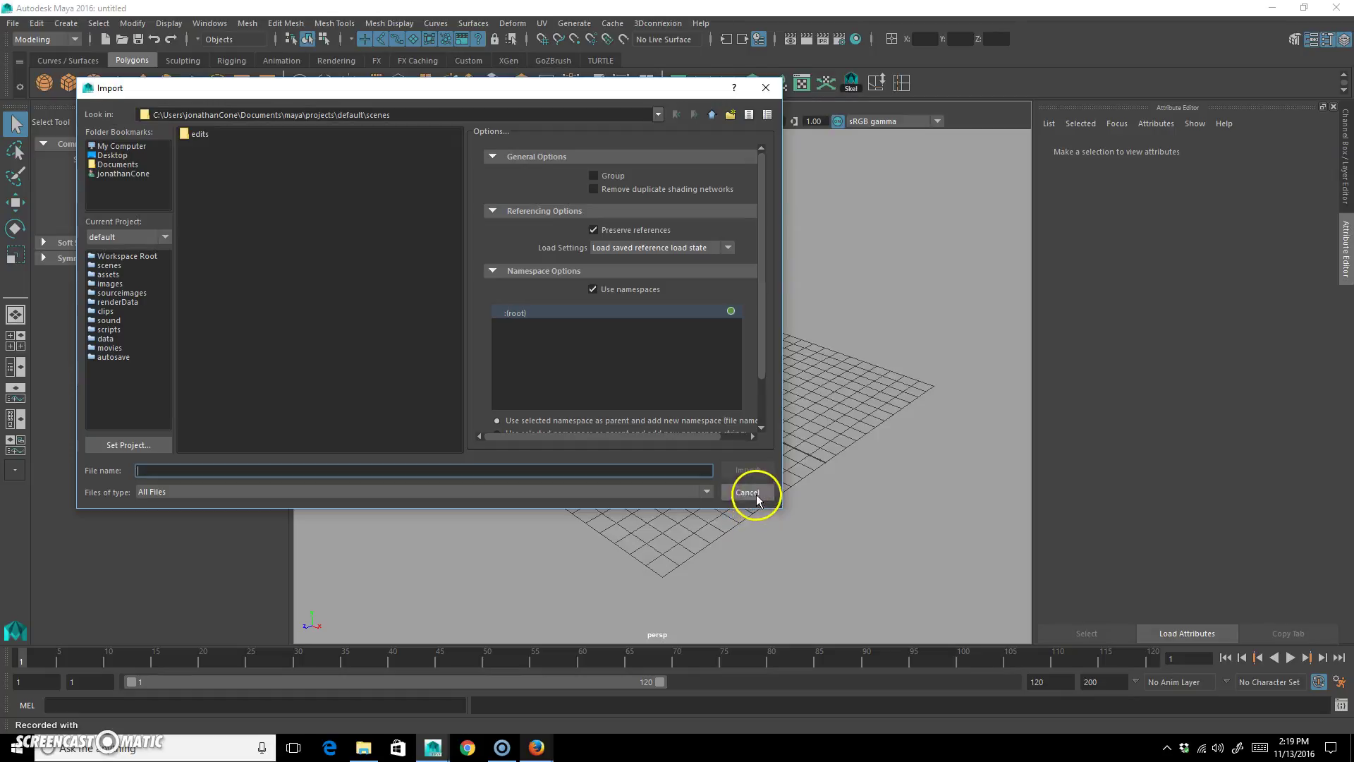
Step: Open the Plug-in Manager and confirm objExport.mll is loaded and set to auto load
left_click(221, 28)
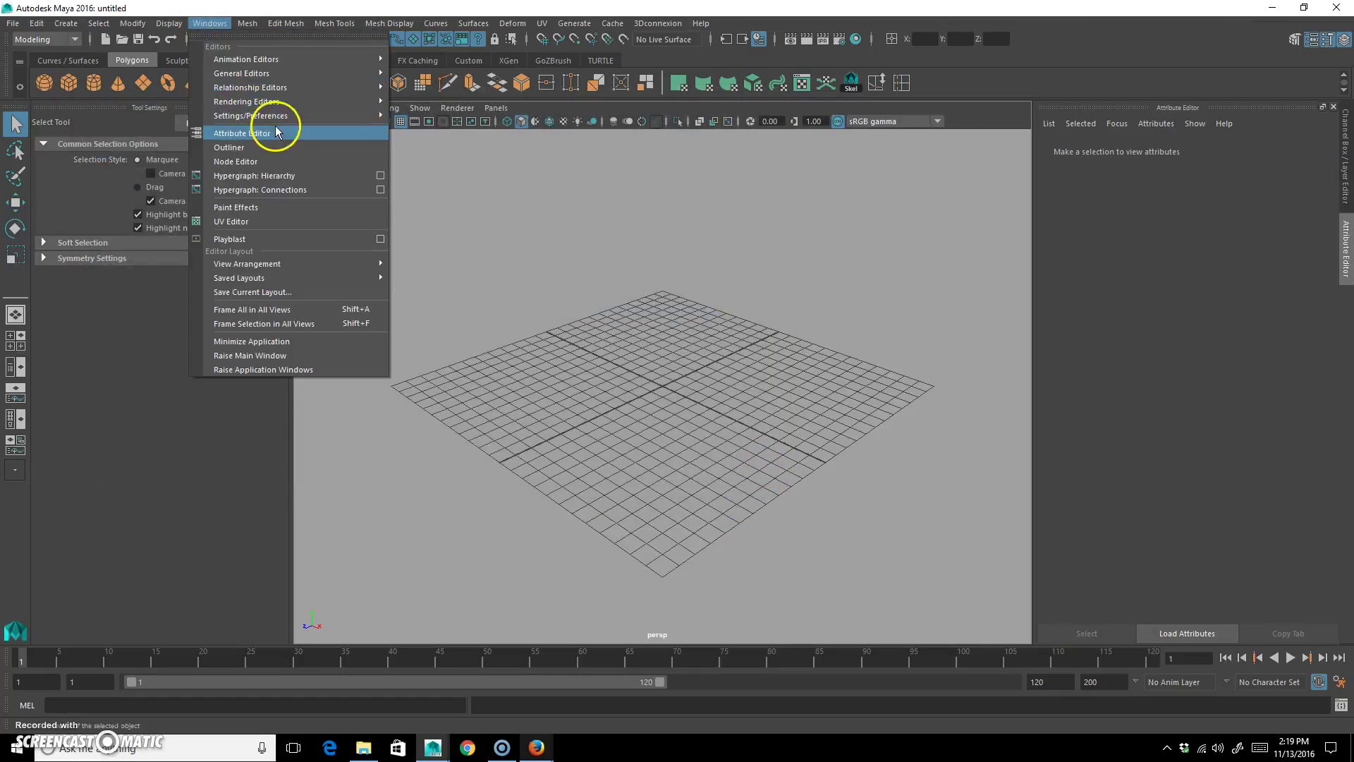
mouse_move(273, 115)
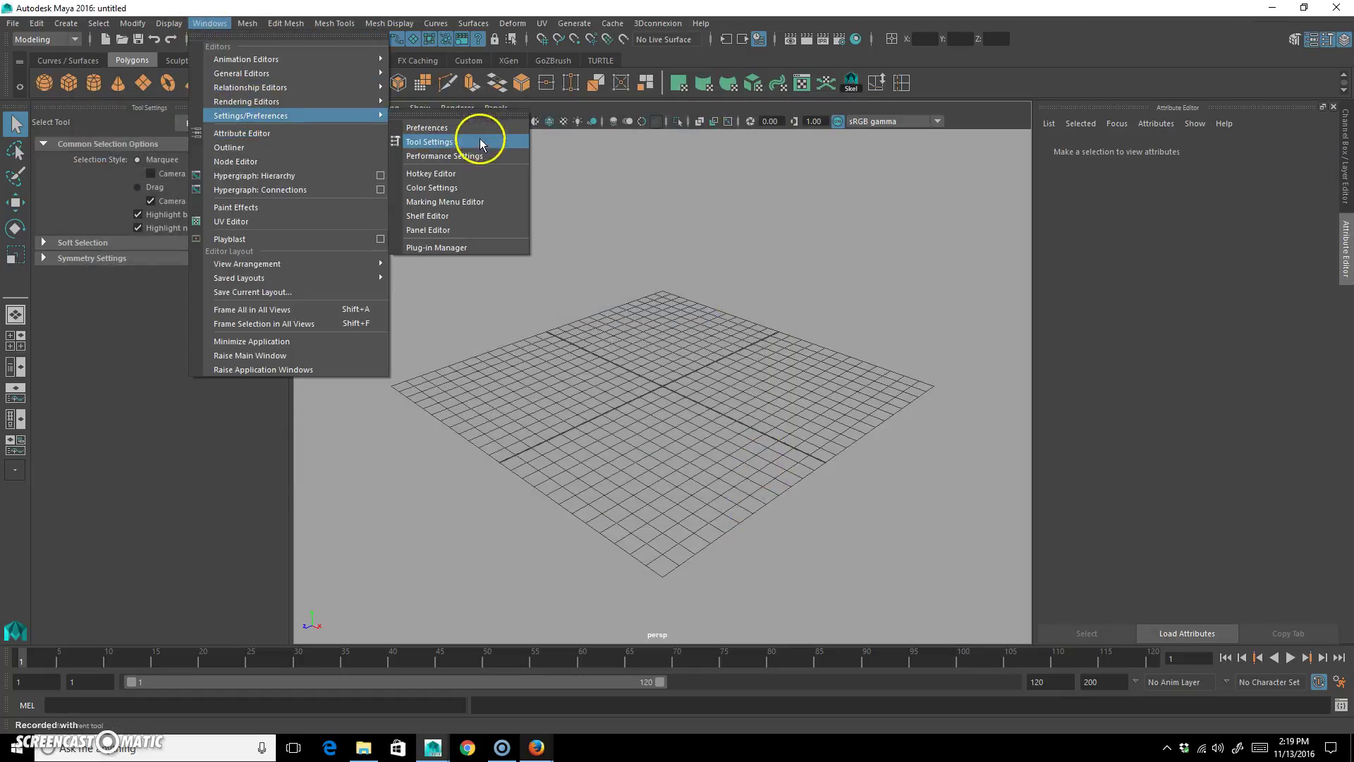
left_click(467, 247)
scroll(657, 392, "down", 10)
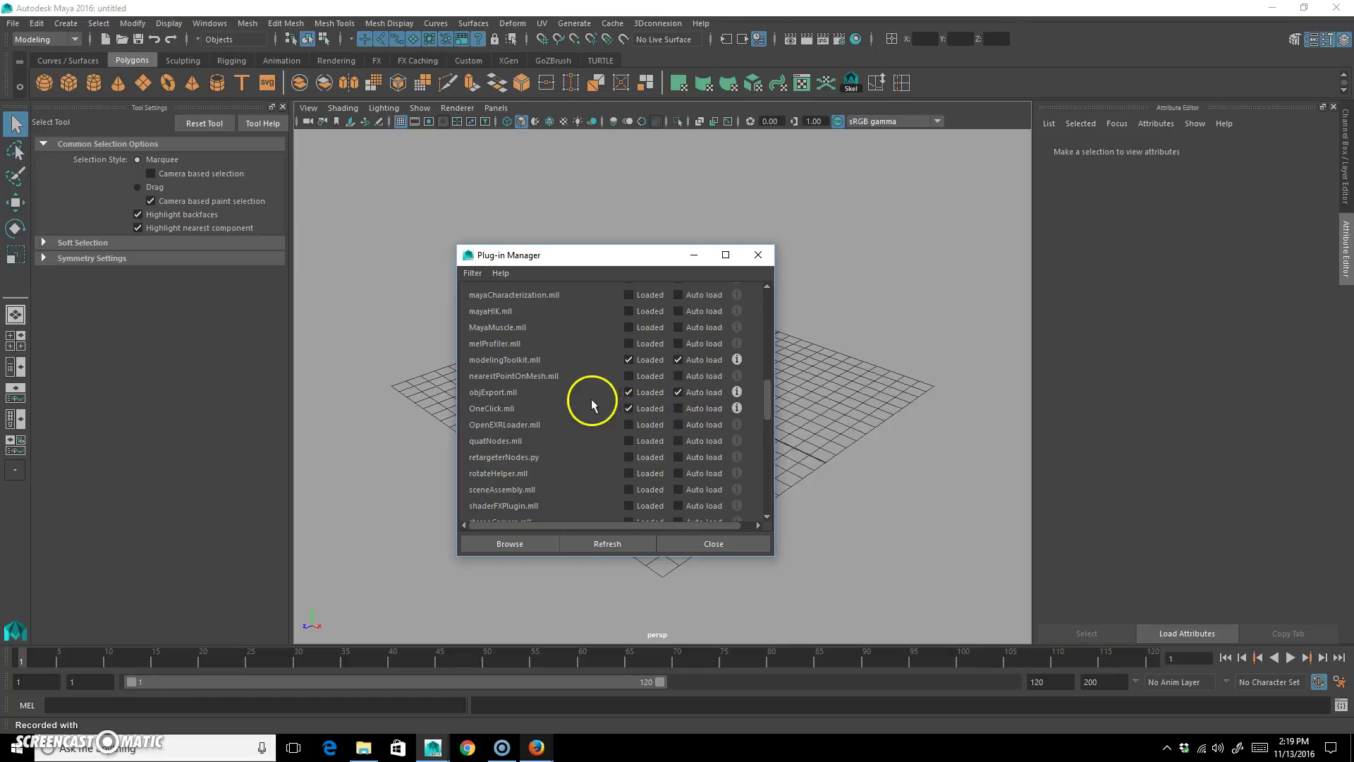
Step: Close the Plug-in Manager and import reah.obj from the Desktop
left_click(714, 543)
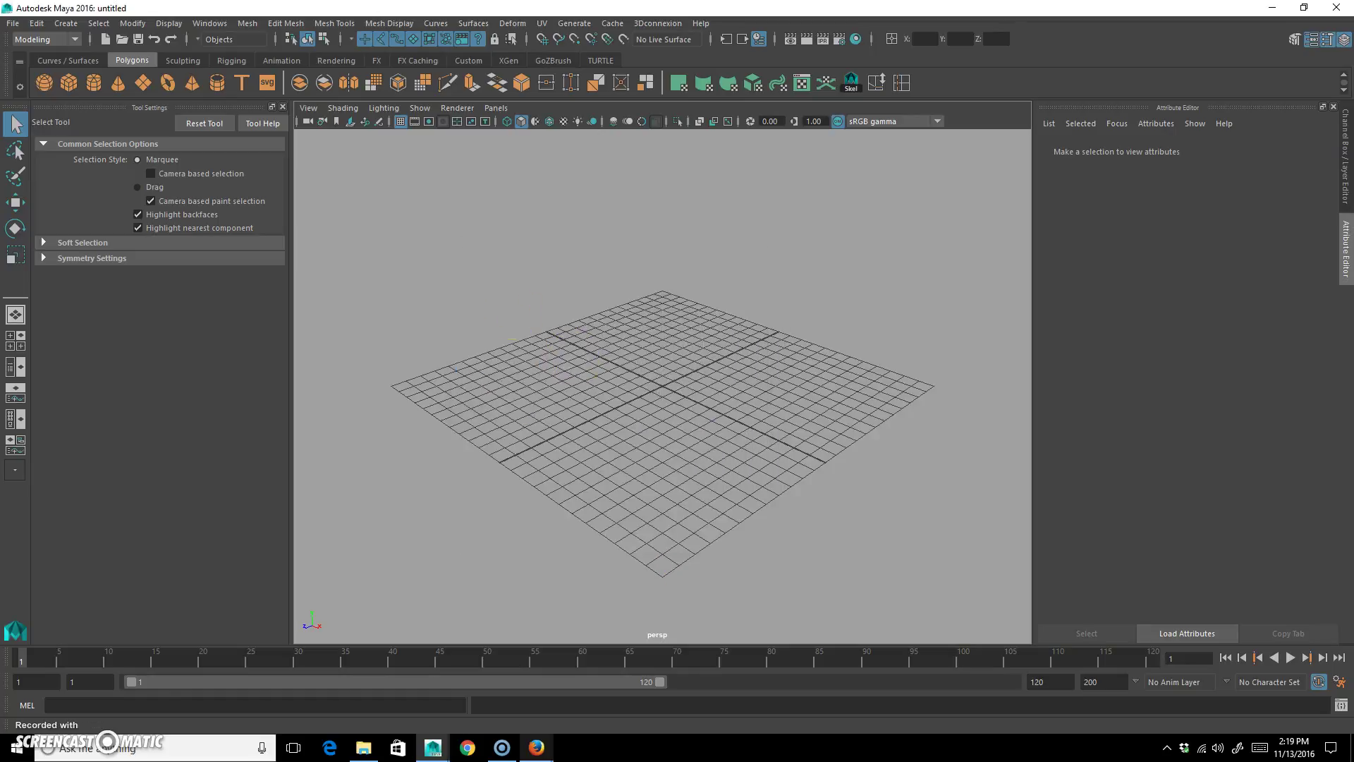
left_click(12, 23)
left_click(53, 151)
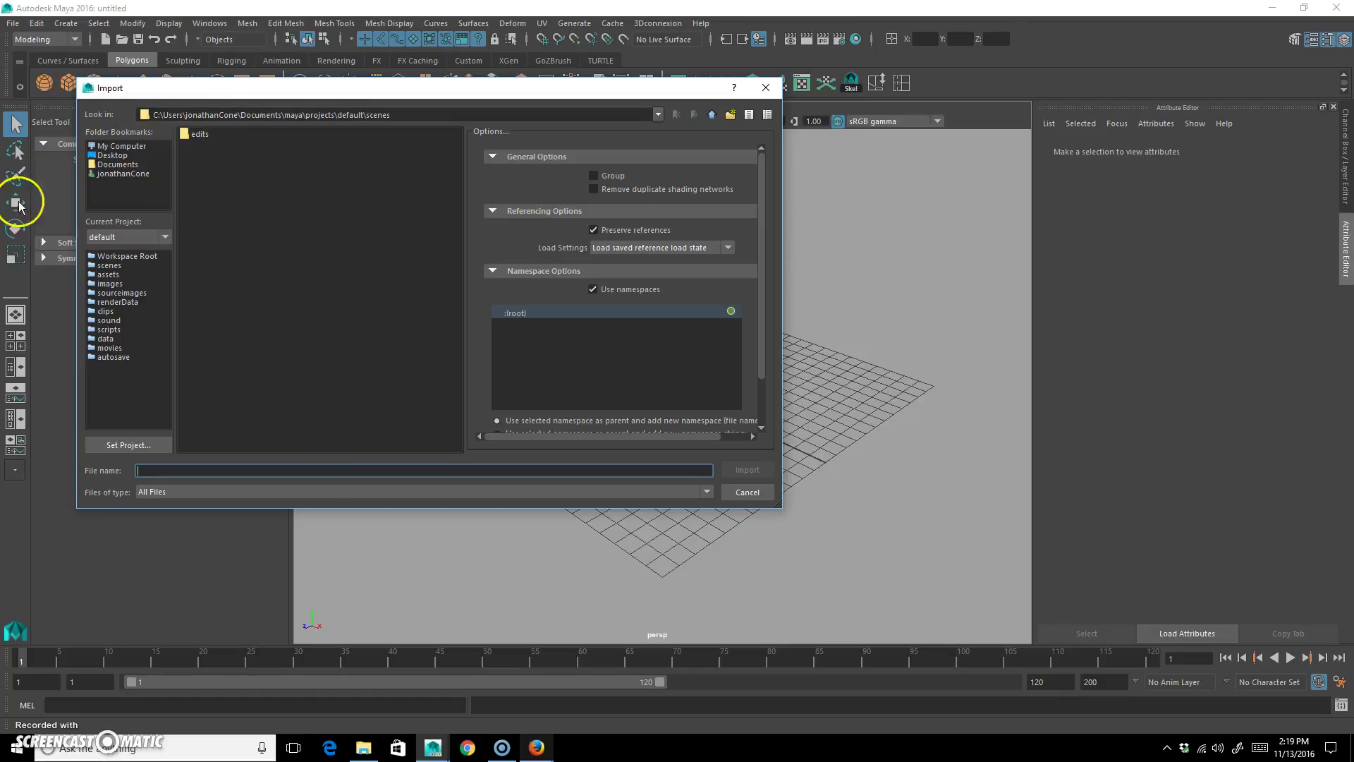
left_click(116, 156)
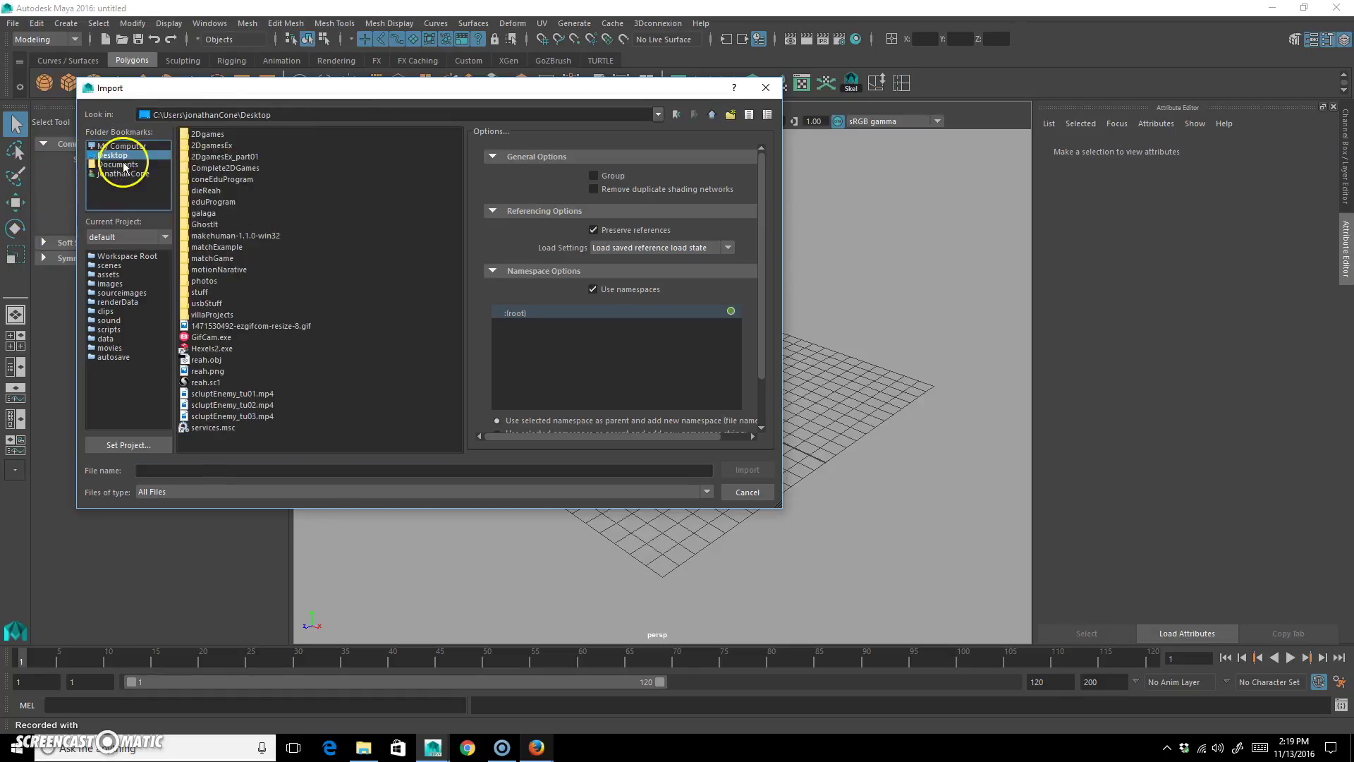
left_click(218, 359)
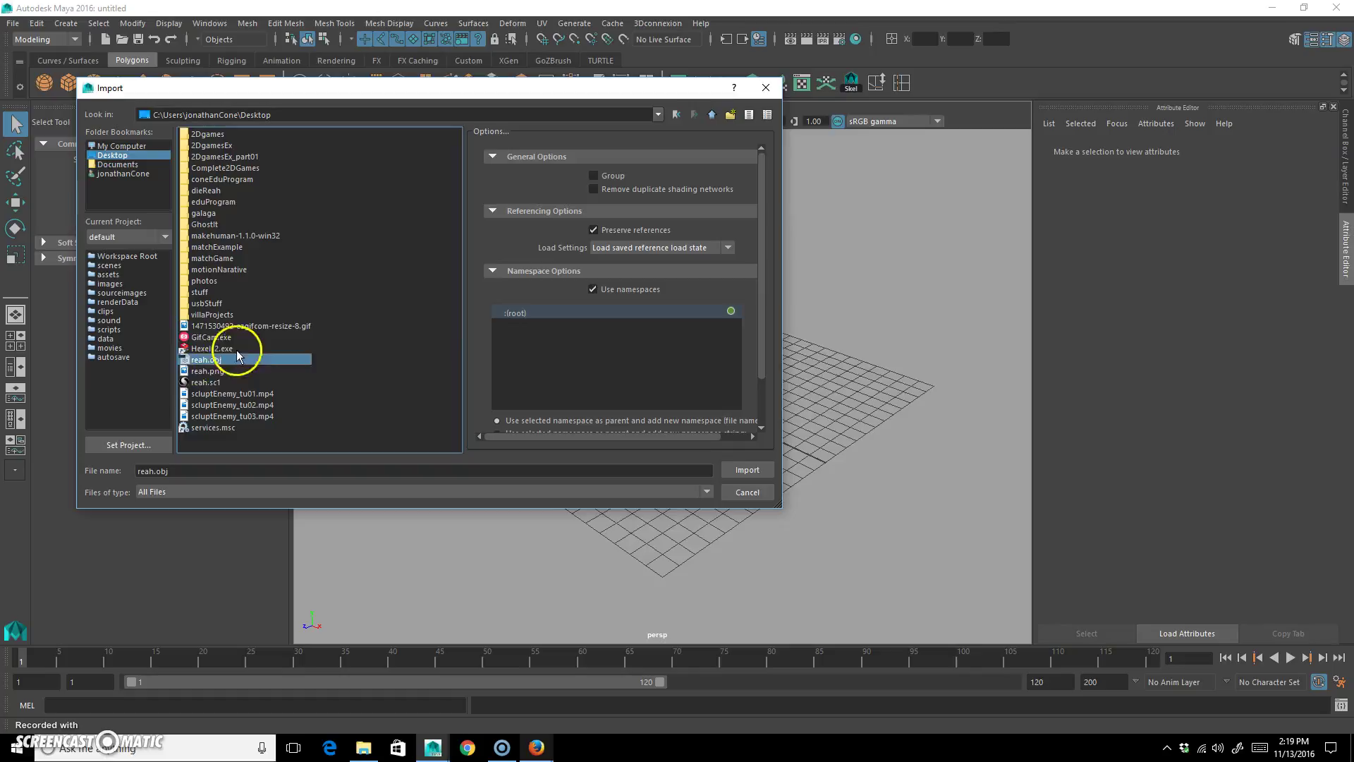
left_click(759, 463)
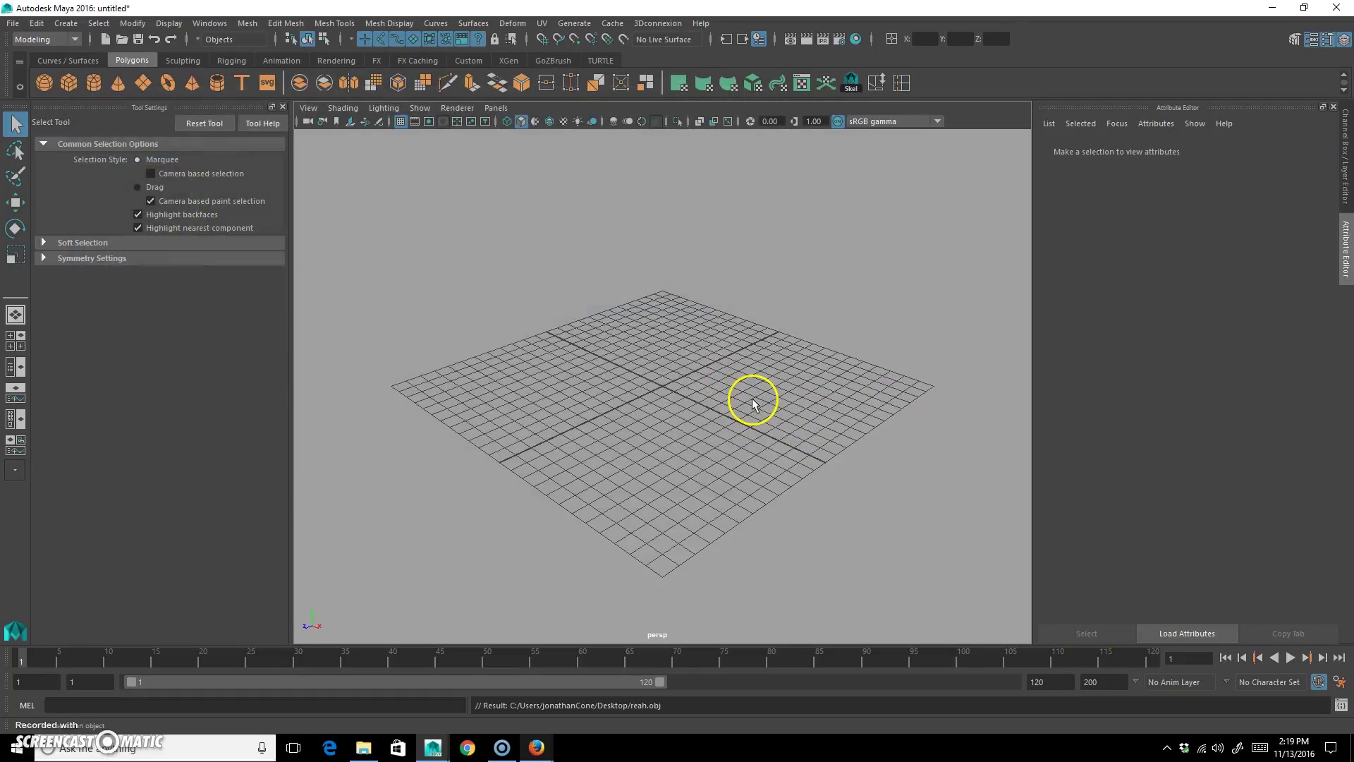
Step: Hide the ground grid and frame the ostrich in a side view
left_click_drag(734, 450, 463, 416, "alt")
right_click_drag(463, 417, 898, 403, "alt")
left_click_drag(897, 402, 675, 437, "alt")
left_click(404, 122)
left_click_drag(692, 488, 680, 490, "alt")
right_click_drag(681, 490, 729, 480, "alt")
middle_click_drag(729, 480, 721, 420, "alt")
right_click_drag(721, 420, 738, 449, "alt")
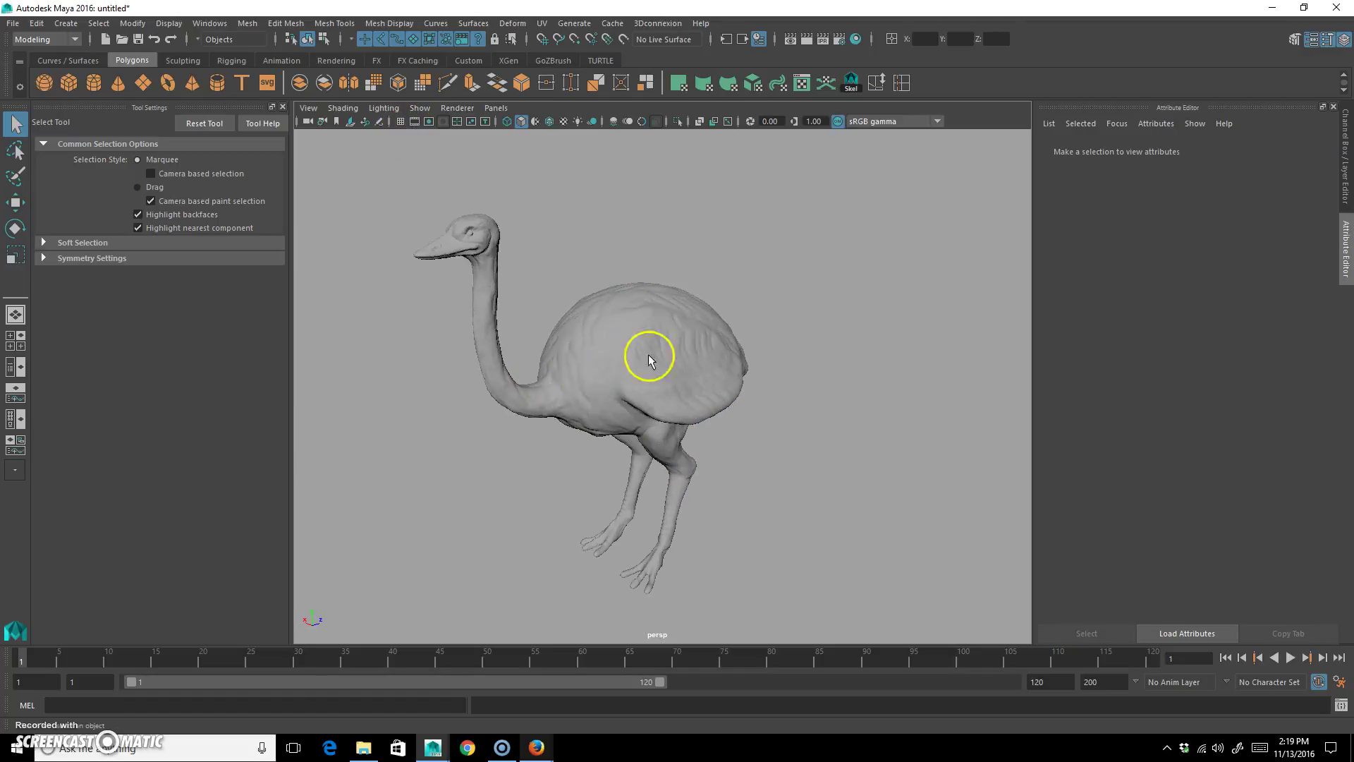
left_click_drag(655, 384, 632, 332, "alt")
Step: Make the ostrich sculpt the live surface and show the Modeling Toolkit
left_click(633, 330)
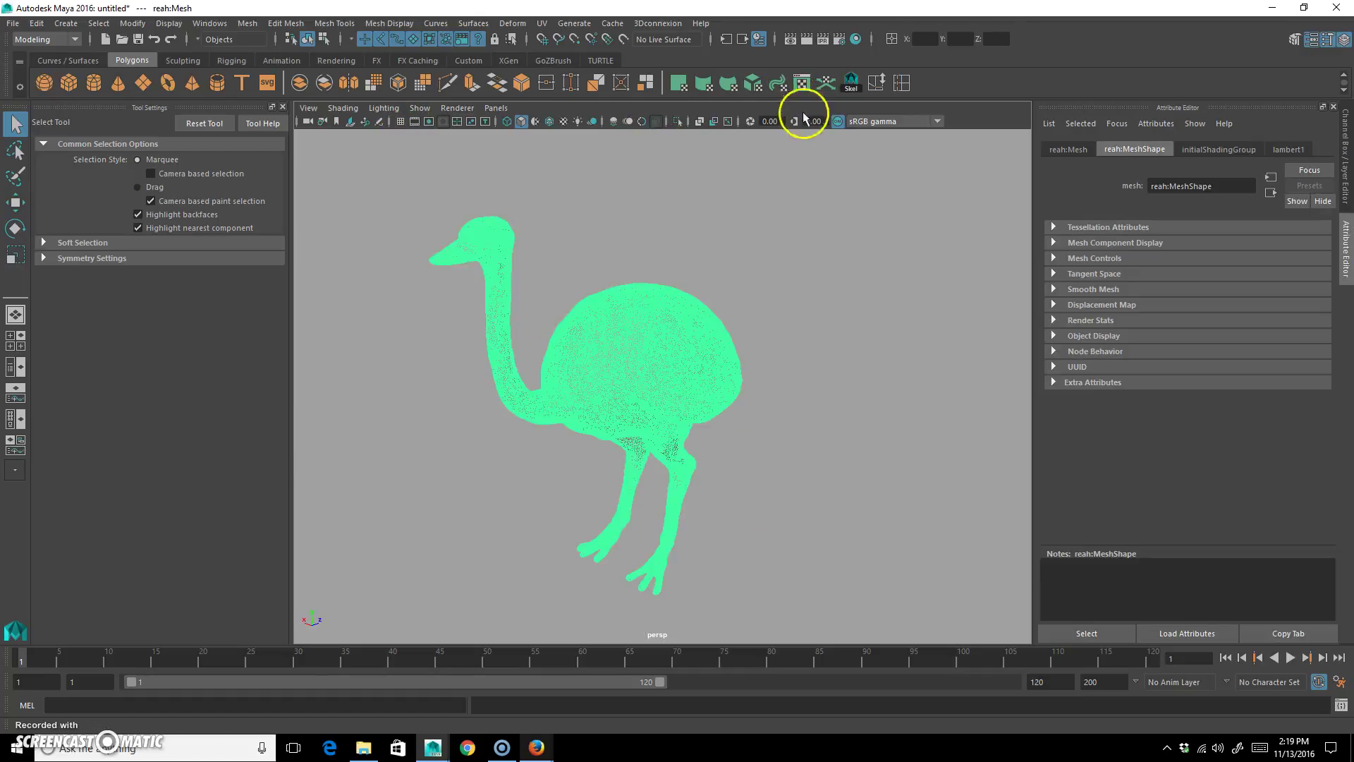
left_click(624, 40)
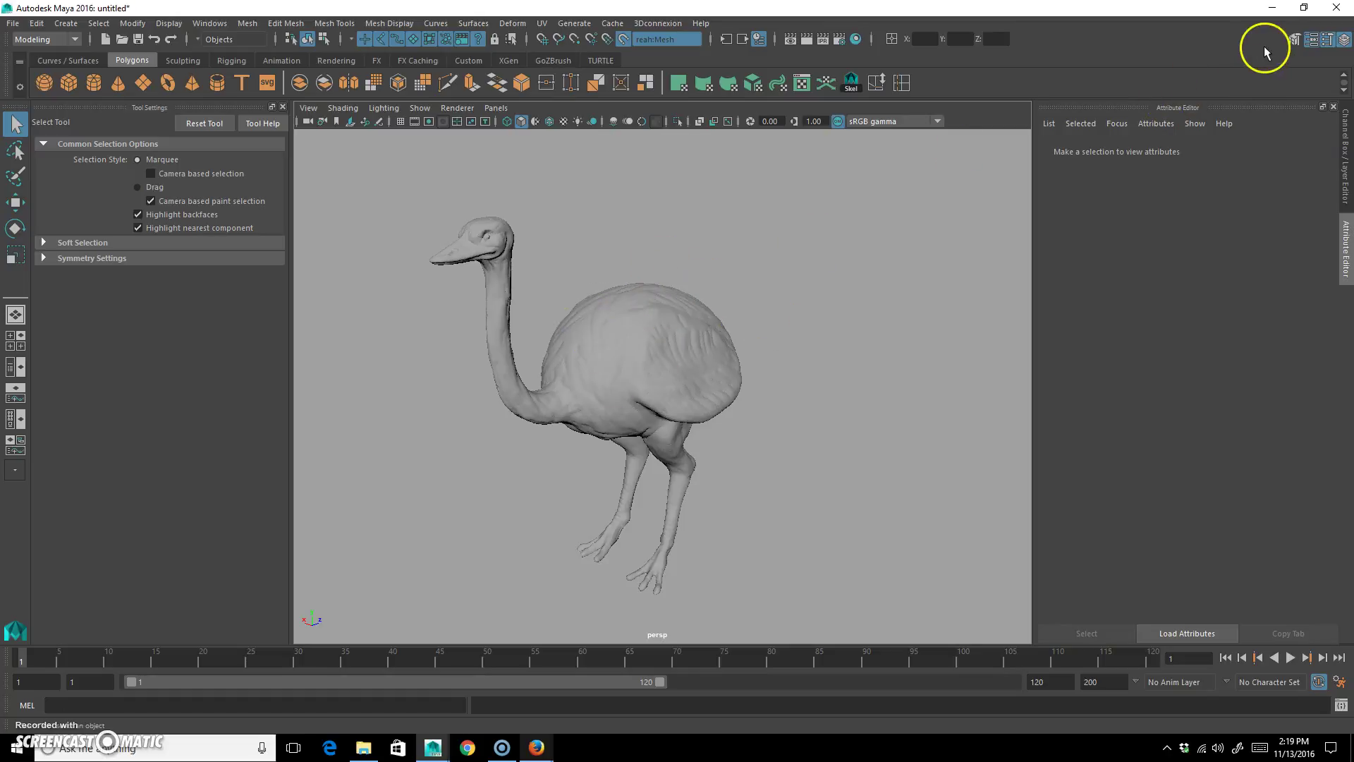
left_click(1293, 40)
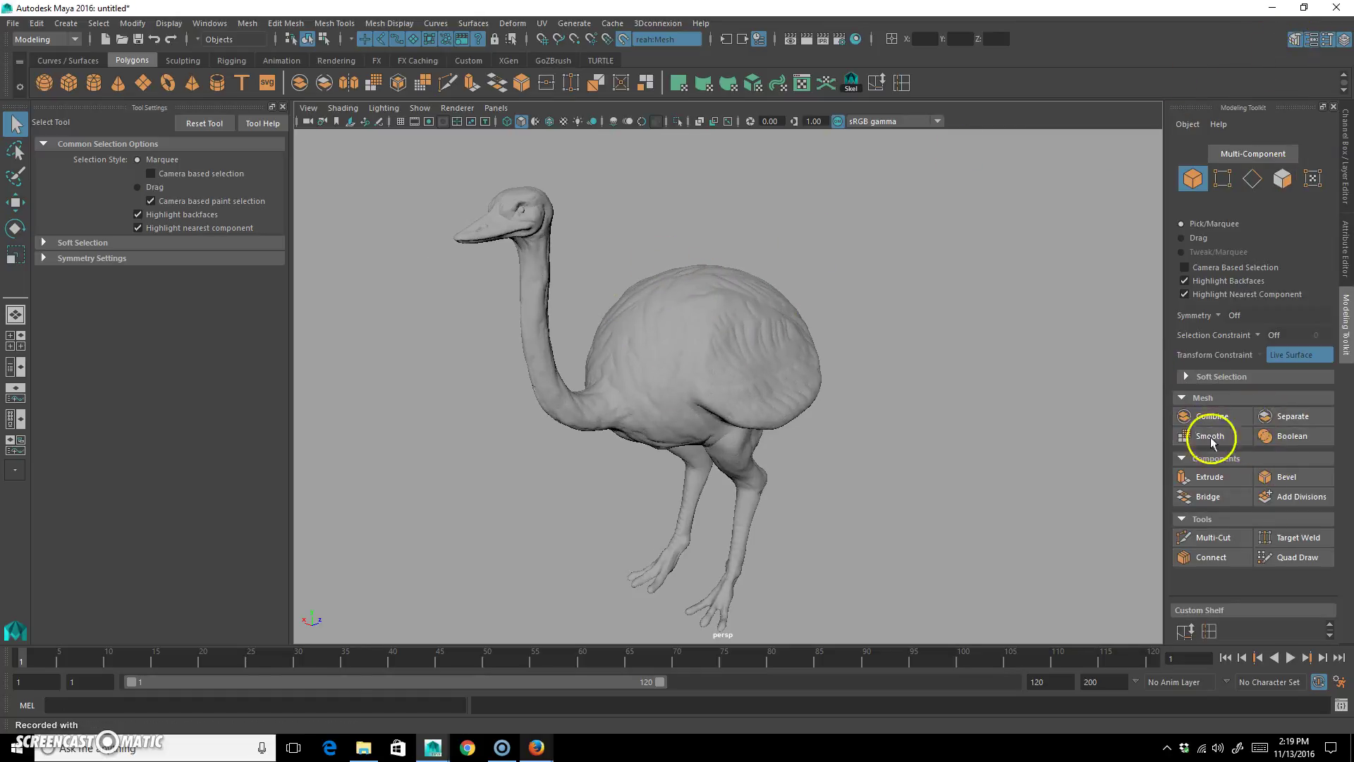
Step: Activate Quad Draw and zoom toward the ostrich's legs, viewing from below
left_click(1285, 559)
scroll(679, 353, "up", 5)
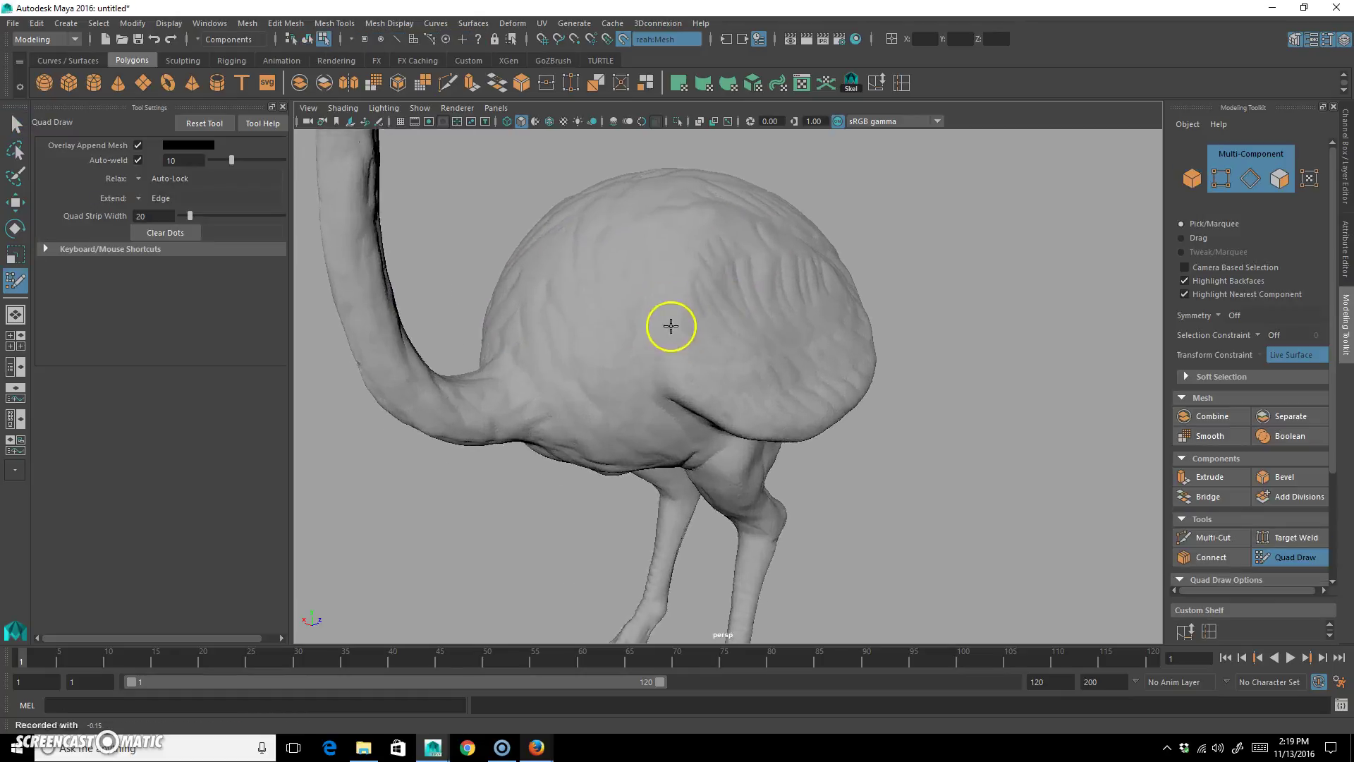
left_click_drag(636, 274, 698, 244, "alt")
scroll(703, 299, "up", 3)
mouse_move(705, 310)
left_mouse_down("alt")
mouse_move(741, 315)
mouse_move(770, 296)
mouse_move(674, 320)
mouse_move(743, 326)
mouse_move(684, 310)
mouse_move(789, 299)
mouse_move(712, 308)
left_mouse_up("alt")
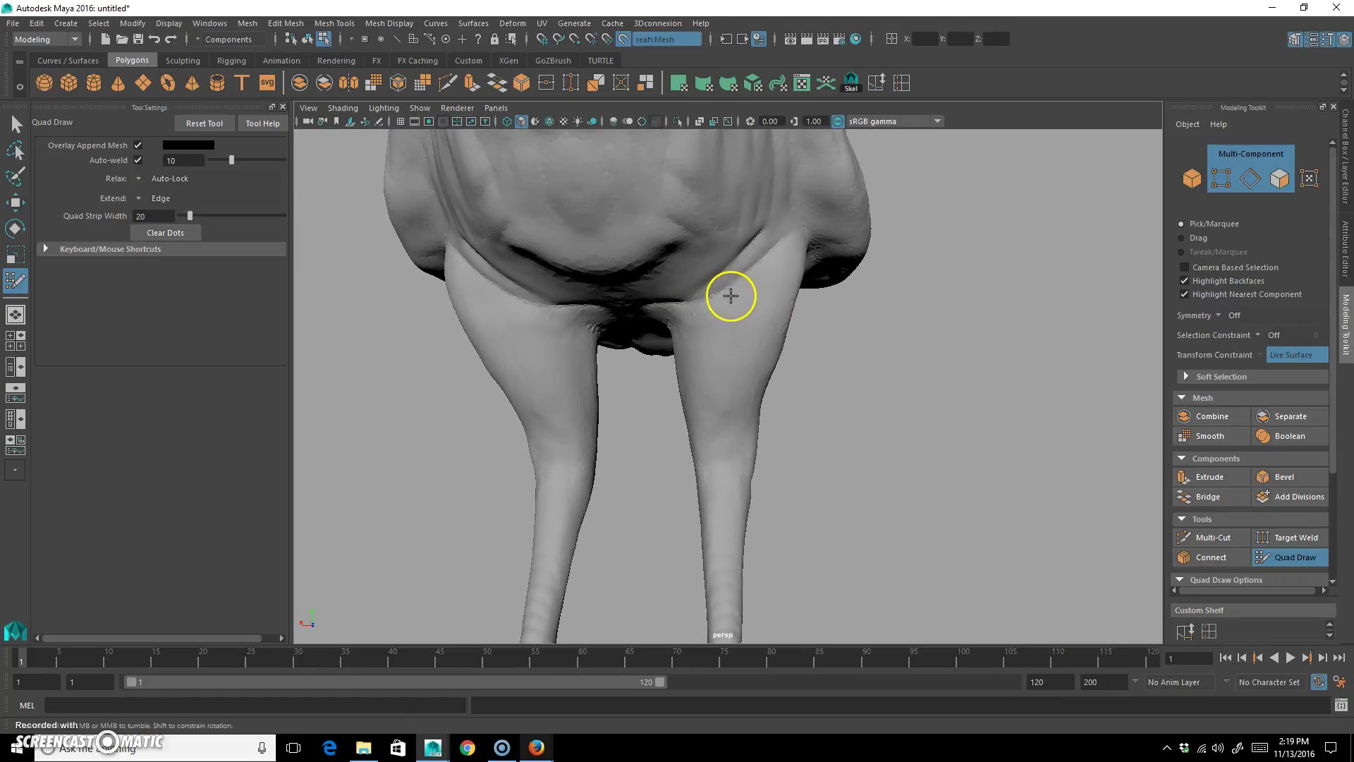
Step: Orbit around the body and bent leg while ringing the upper leg with dots
left_click_drag(807, 386, 688, 379, "alt")
mouse_move(708, 272)
left_mouse_down("alt")
mouse_move(704, 308)
mouse_move(728, 290)
mouse_move(638, 296)
mouse_move(657, 276)
mouse_move(711, 272)
mouse_move(713, 327)
mouse_move(698, 275)
mouse_move(698, 327)
mouse_move(698, 288)
left_mouse_up("alt")
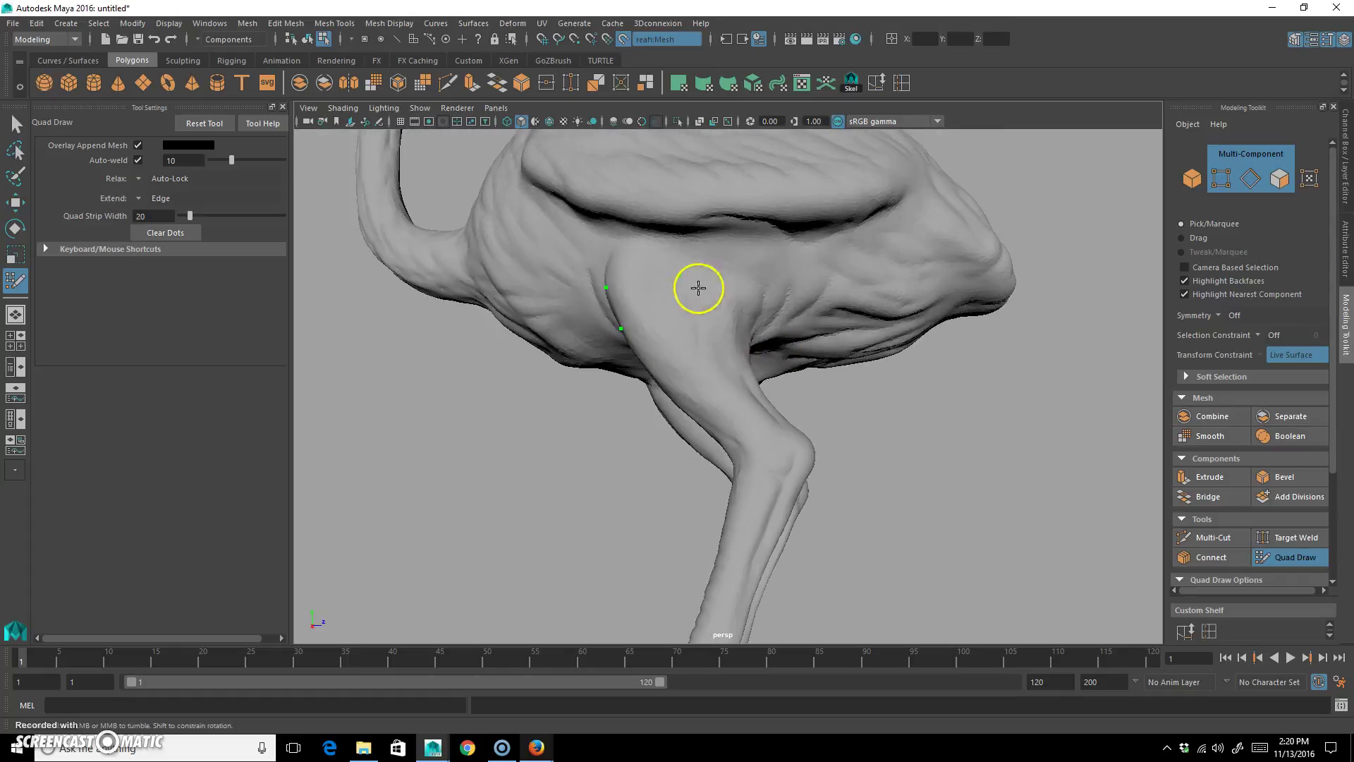
left_click_drag(793, 393, 750, 343, "alt")
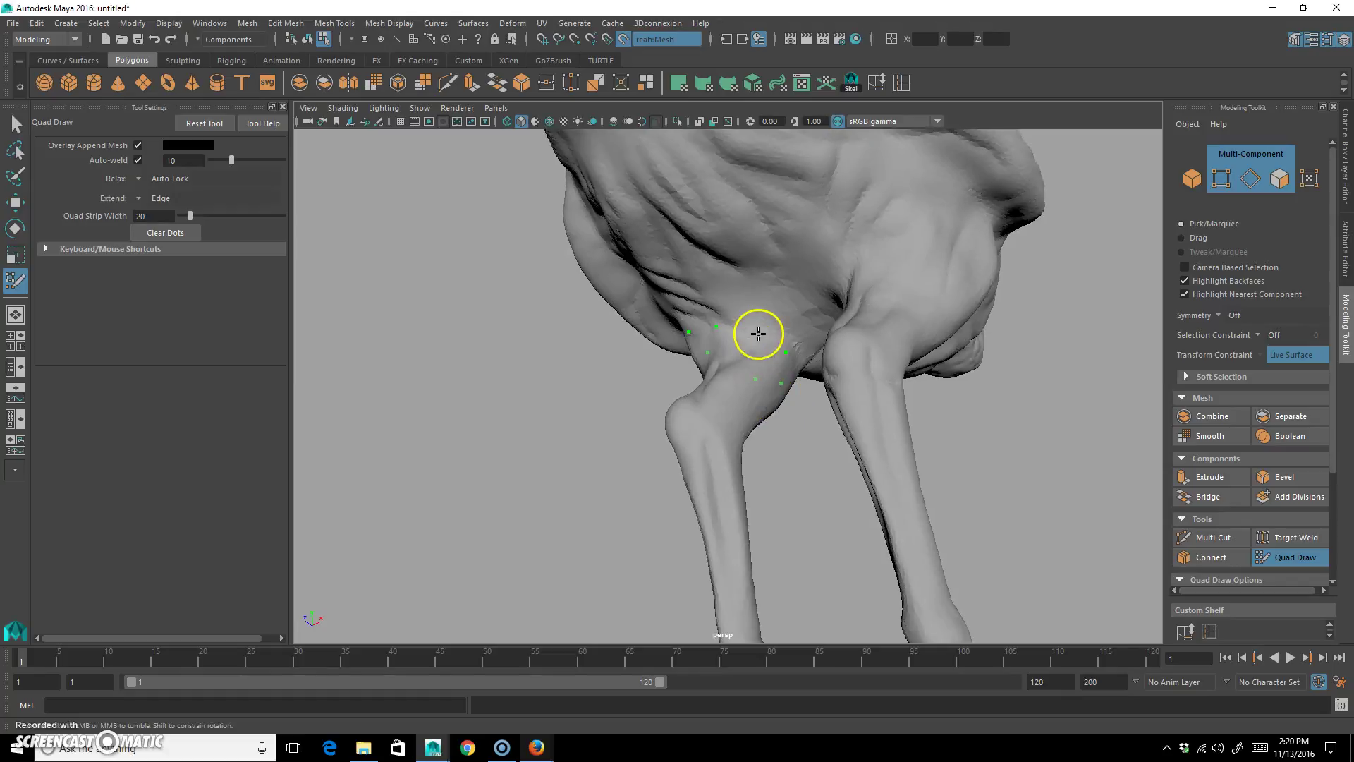
left_click_drag(836, 409, 711, 412, "alt")
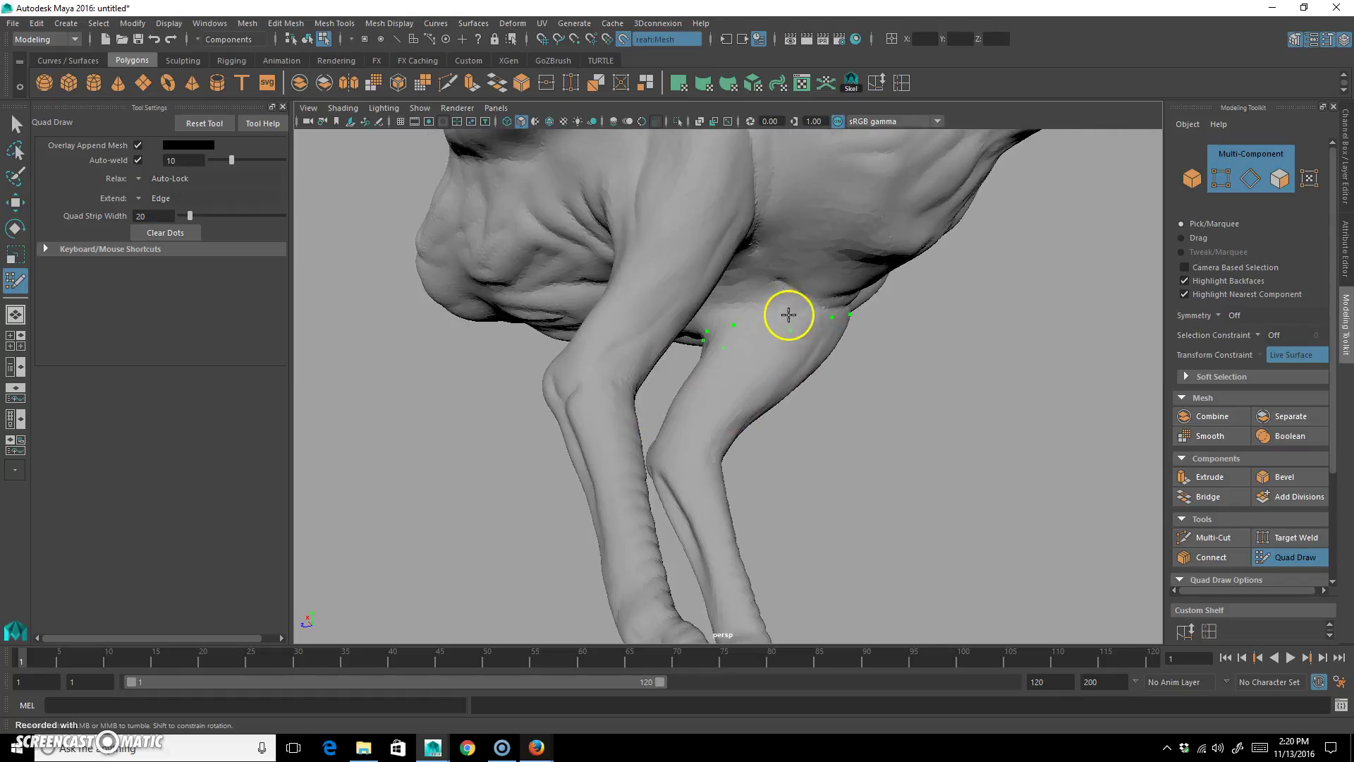
left_click_drag(783, 317, 688, 401, "alt")
left_click_drag(719, 327, 777, 286, "alt")
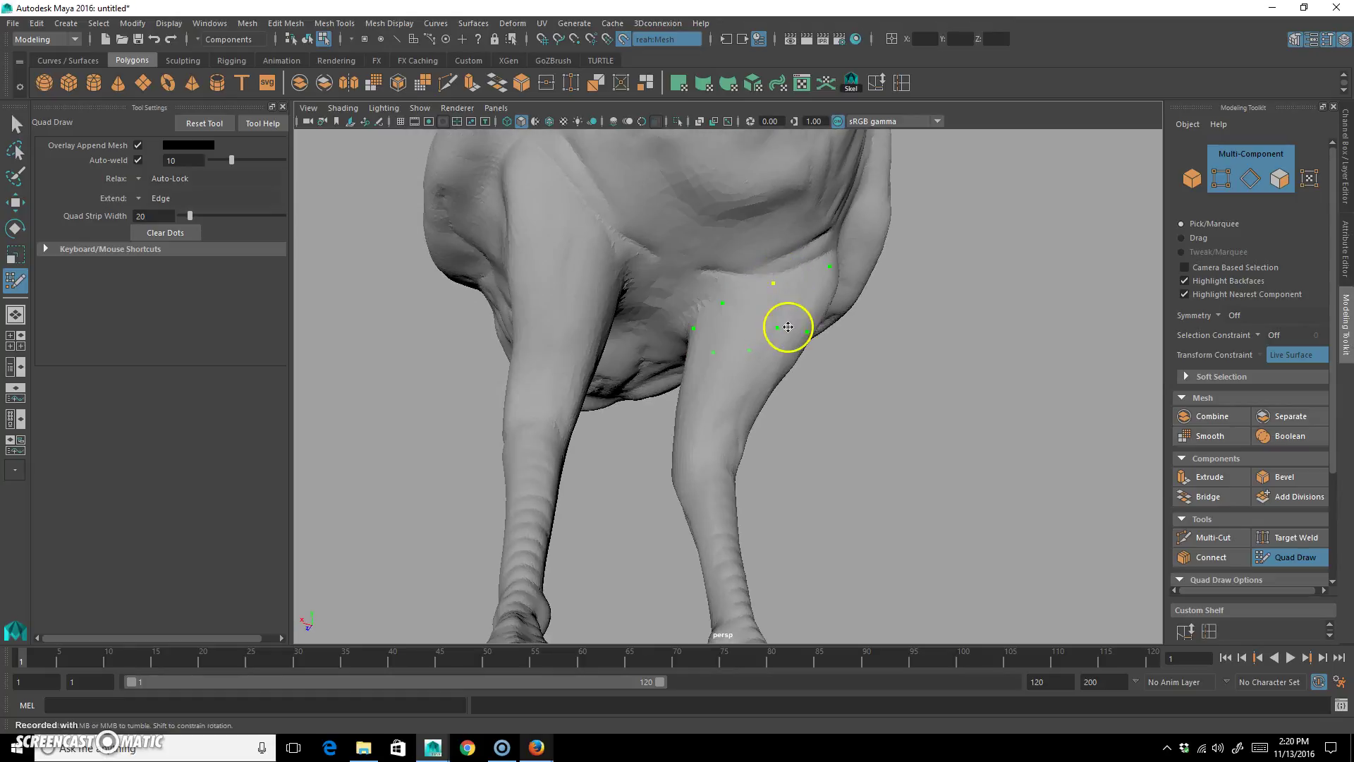
left_click_drag(770, 333, 783, 375, "alt")
left_click_drag(691, 392, 780, 400, "alt")
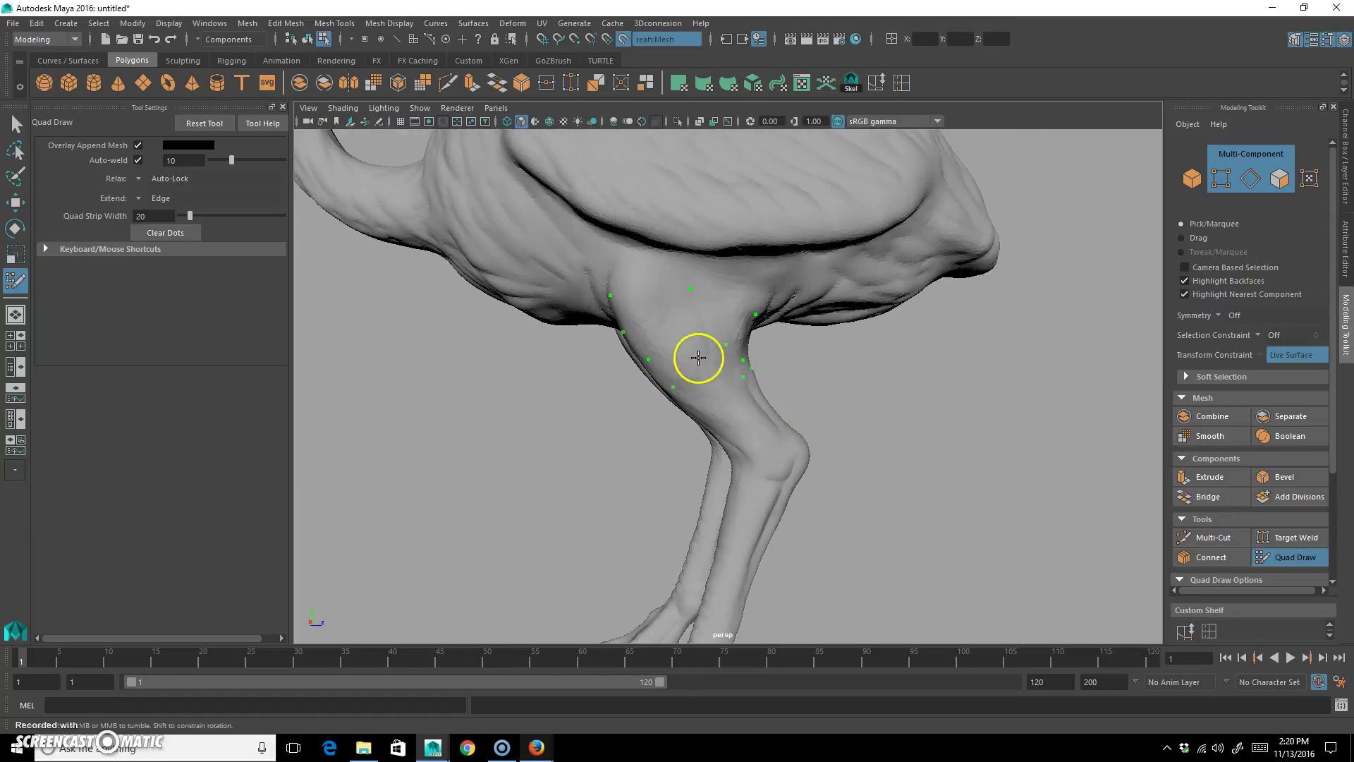
mouse_move(693, 354)
left_mouse_down("alt")
mouse_move(780, 384)
mouse_move(697, 345)
left_mouse_up("alt")
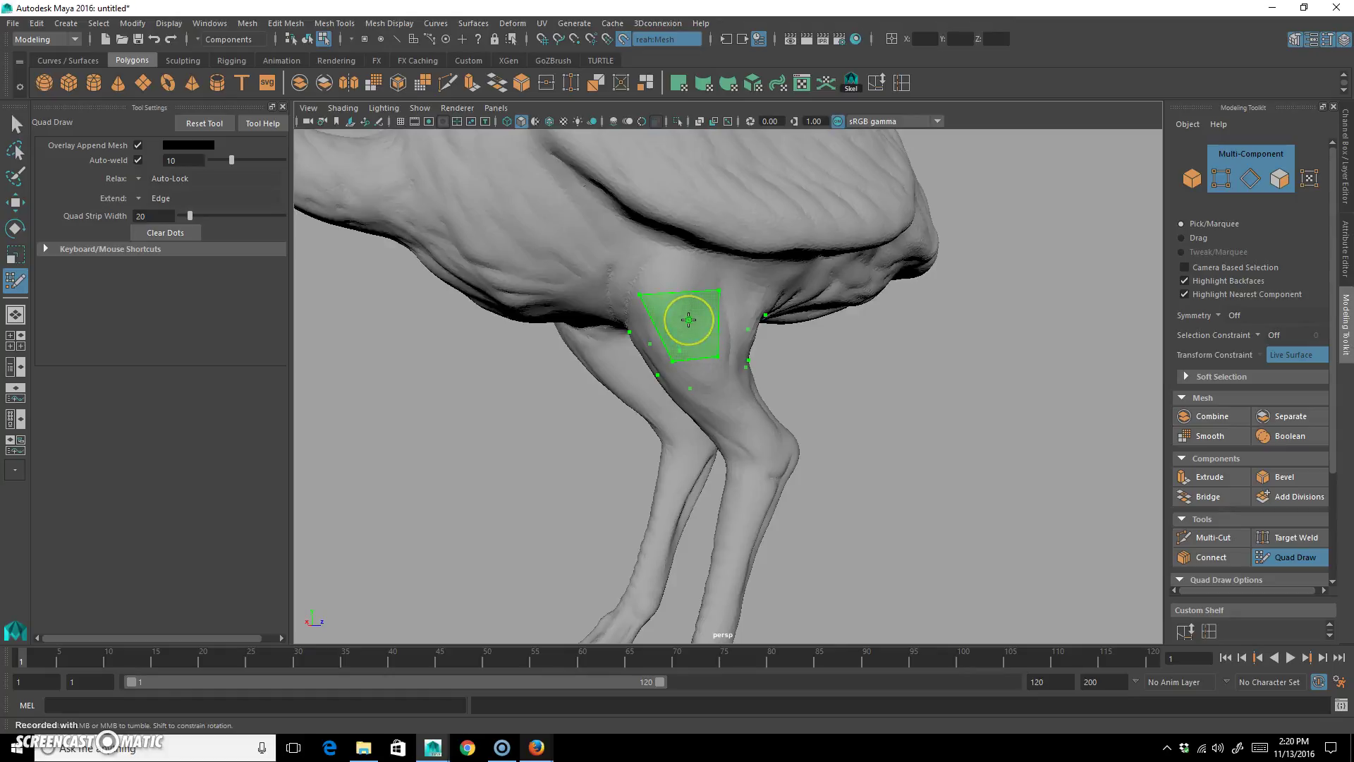
Step: Orbit and zoom around the legs to check the first thigh quad and its dots
mouse_move(687, 349)
left_mouse_down("alt")
mouse_move(726, 345)
mouse_move(714, 325)
left_mouse_up("alt")
mouse_move(704, 371)
left_mouse_down("alt")
mouse_move(741, 354)
mouse_move(749, 328)
mouse_move(735, 349)
mouse_move(803, 384)
mouse_move(759, 374)
mouse_move(769, 355)
left_mouse_up("alt")
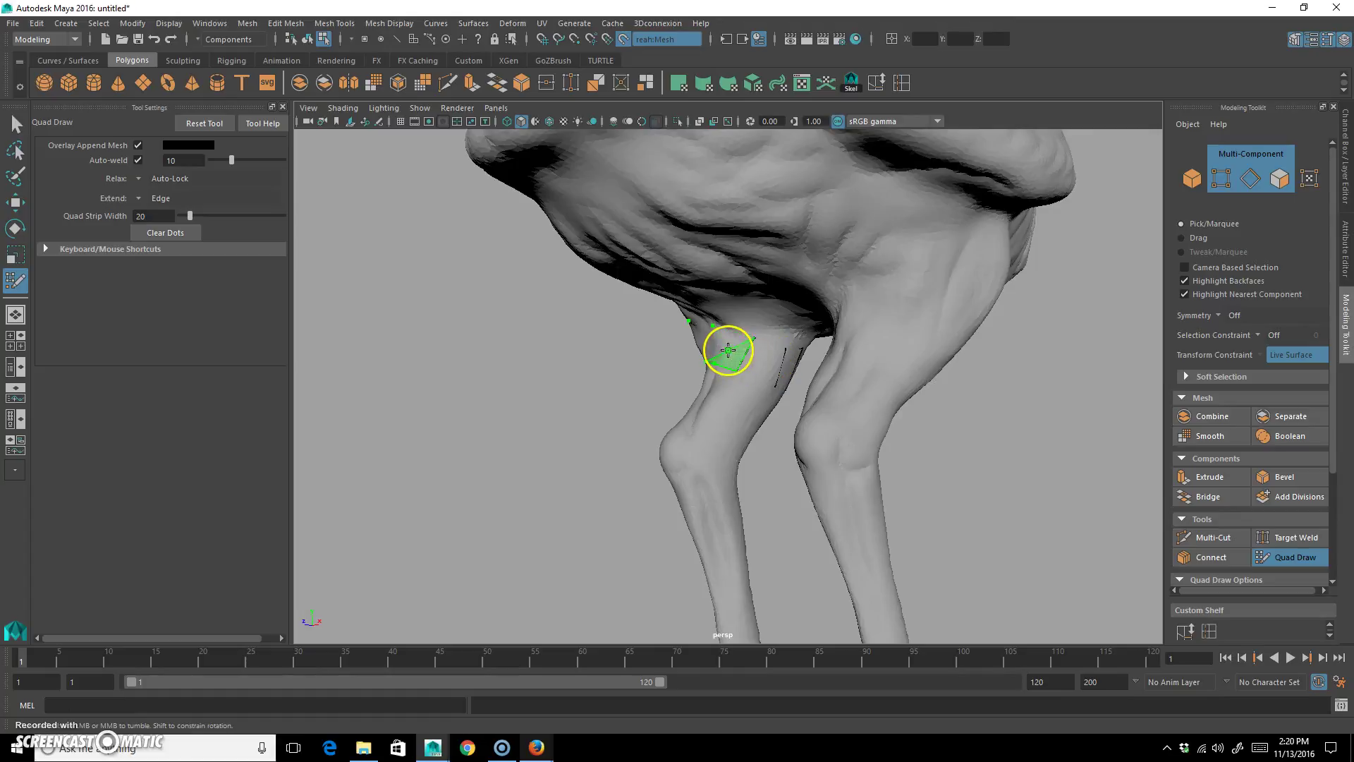
left_click_drag(686, 381, 747, 345, "alt")
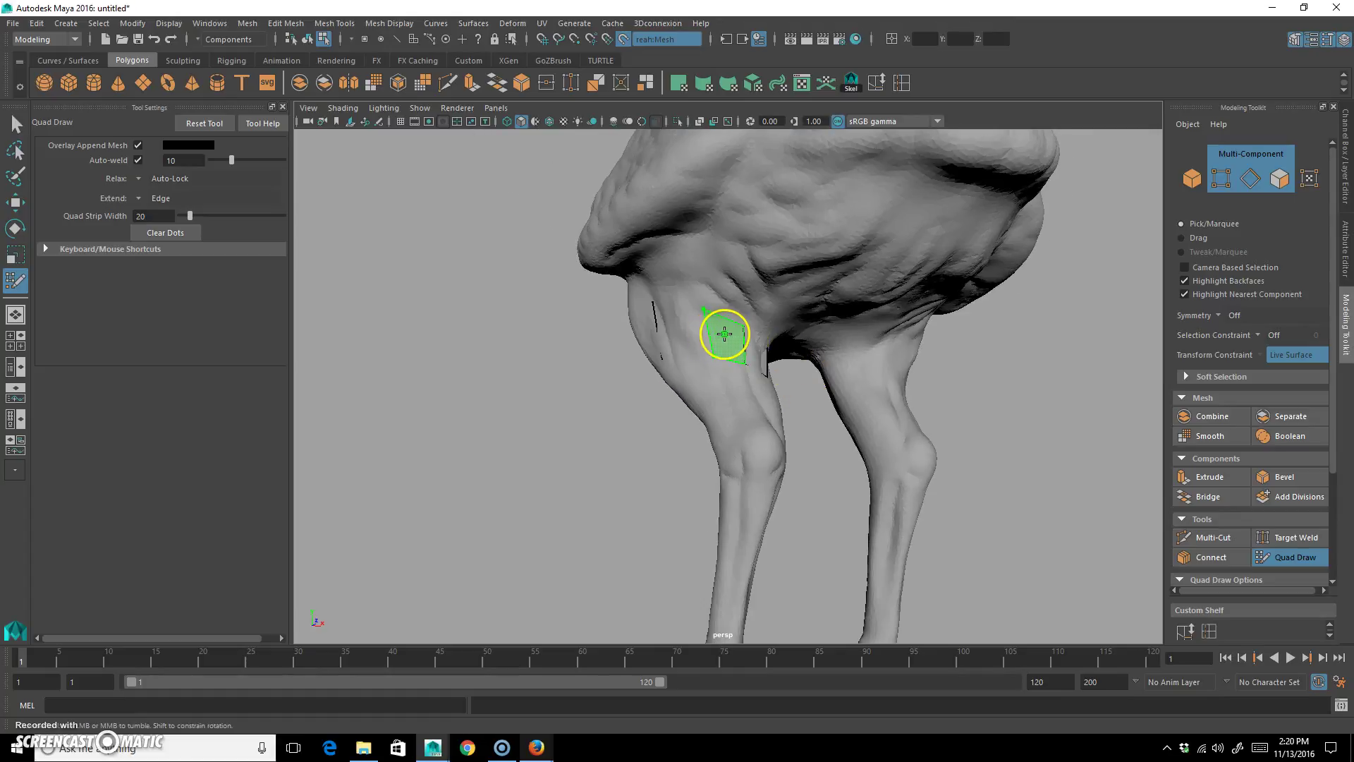
left_click_drag(649, 358, 714, 340, "alt")
mouse_move(662, 390)
left_mouse_down("alt")
mouse_move(810, 396)
mouse_move(764, 371)
mouse_move(754, 292)
left_mouse_up("alt")
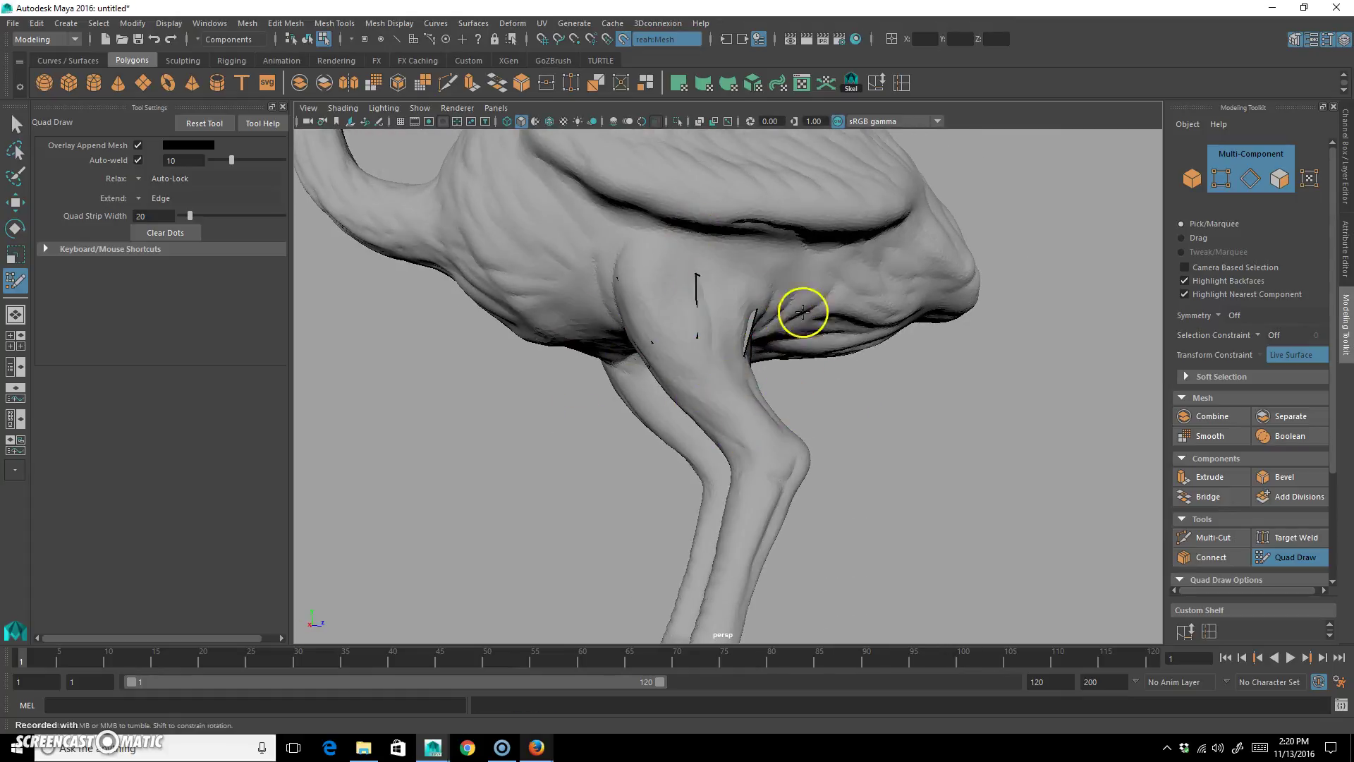
right_click_drag(803, 311, 689, 314, "alt")
left_click_drag(684, 314, 779, 317, "alt")
right_click_drag(734, 326, 803, 343, "alt")
left_click_drag(817, 345, 655, 353, "alt")
right_click_drag(655, 353, 726, 356, "alt")
left_click_drag(726, 357, 840, 346, "alt")
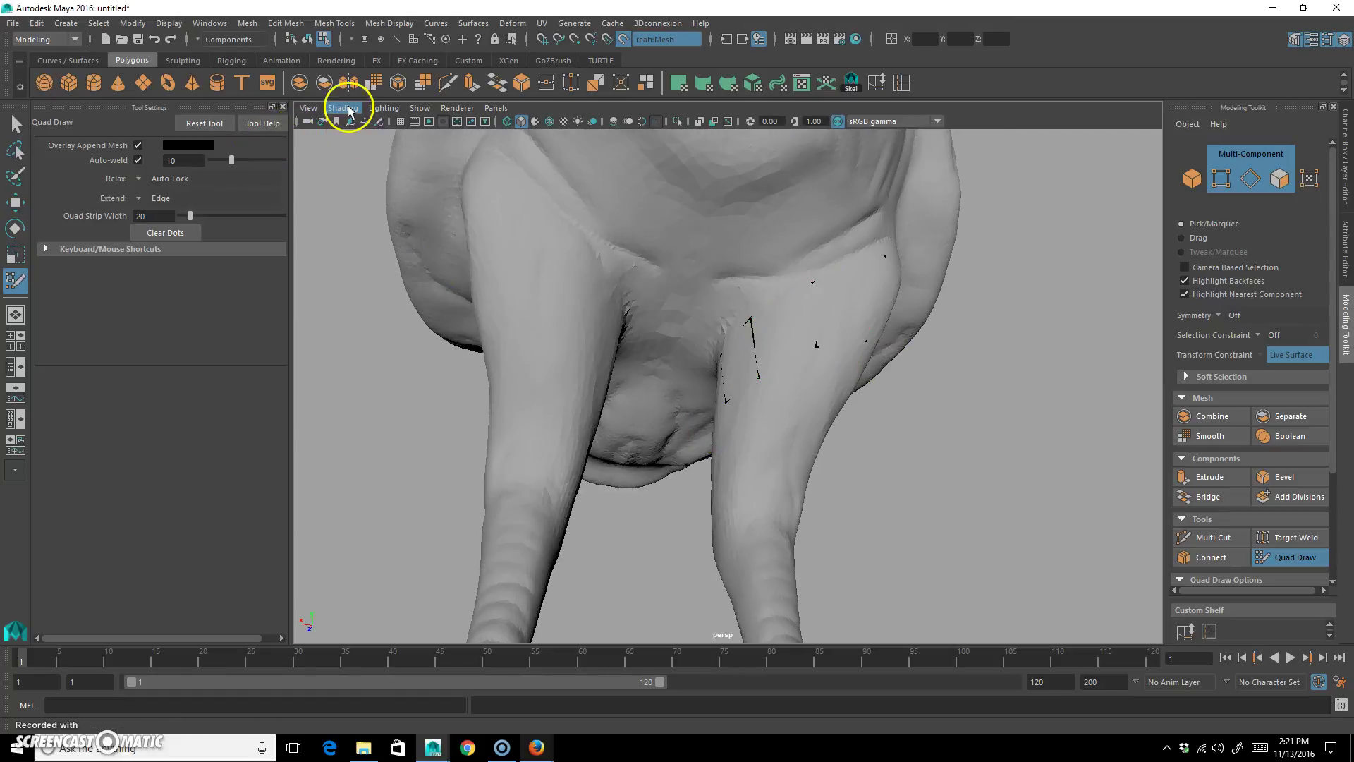
Step: Switch the viewport to X-Ray shading and tumble underneath to see the thigh quads
left_click(345, 108)
left_click(401, 266)
left_click_drag(765, 399, 745, 345, "alt")
left_click(355, 107)
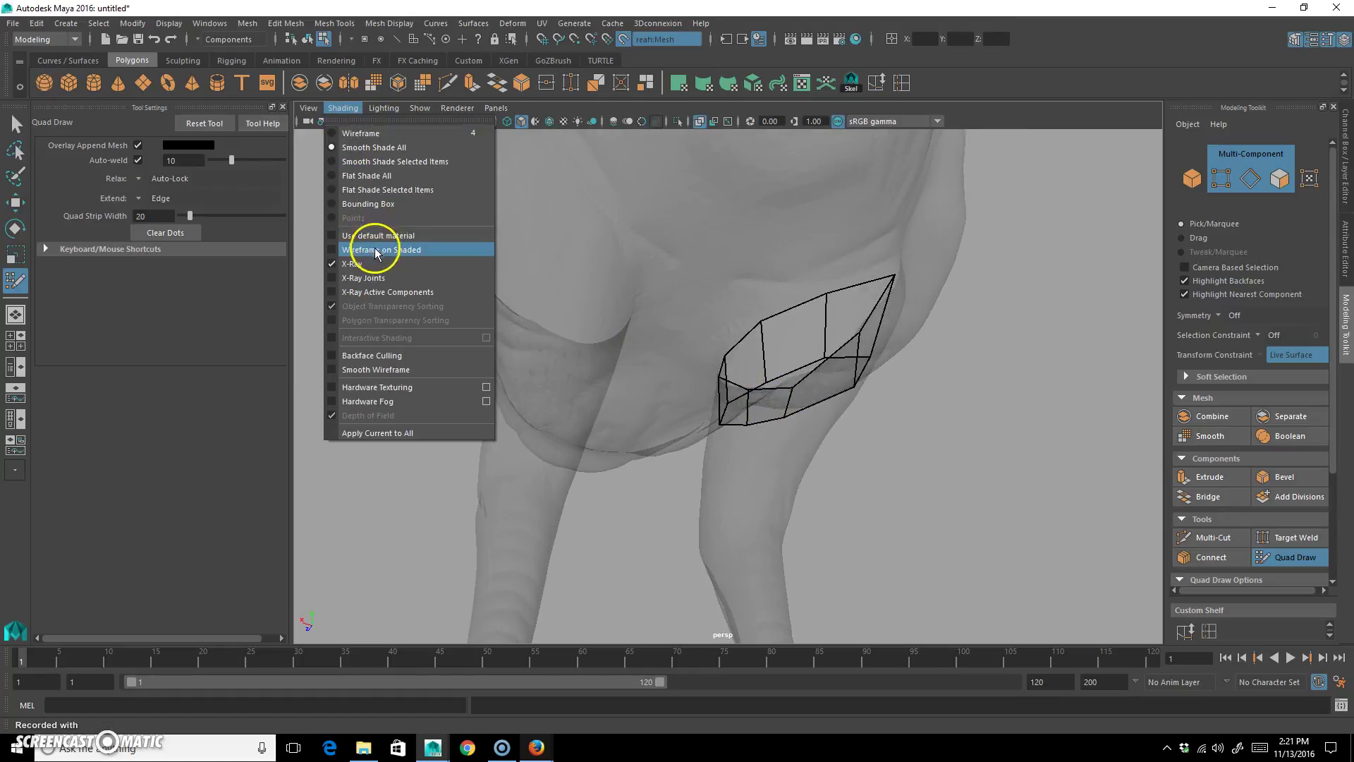
left_click(352, 264)
left_click(342, 107)
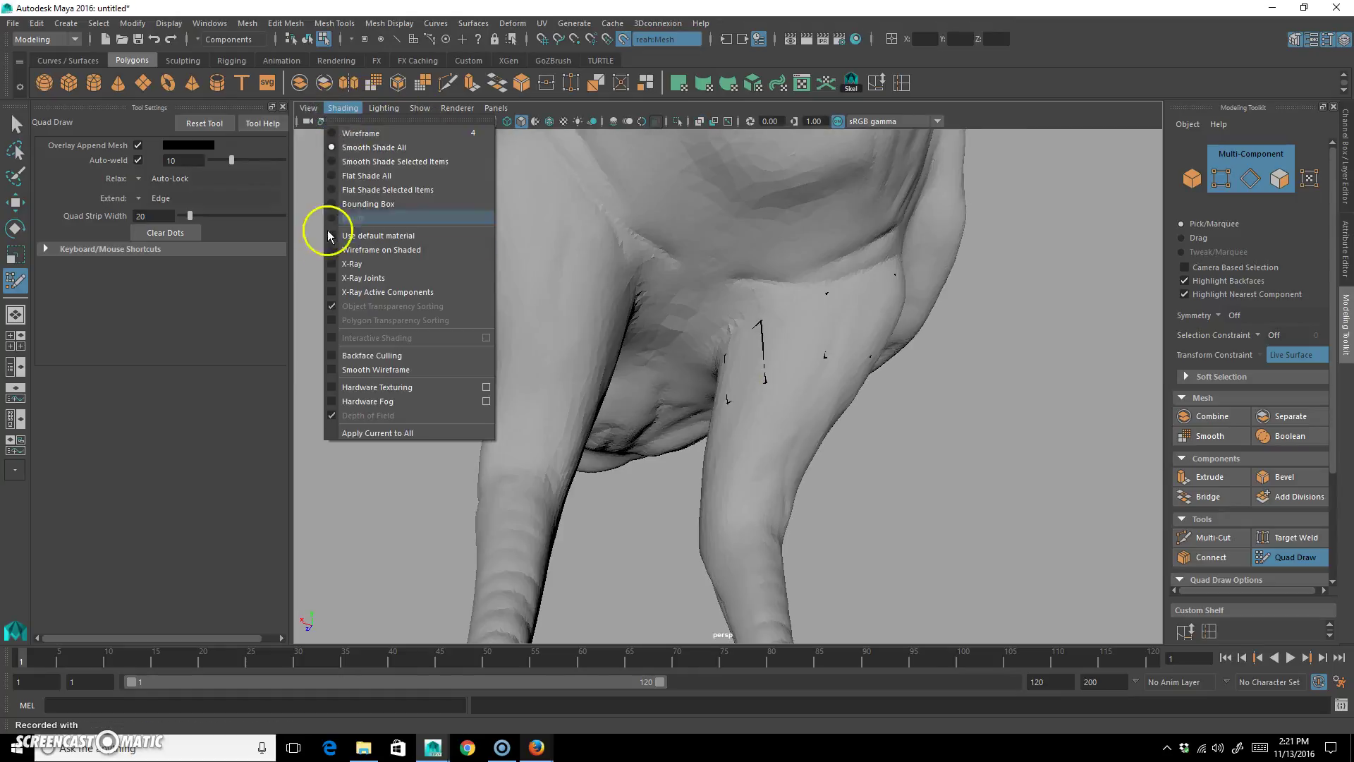
left_click(362, 291)
left_click_drag(806, 343, 755, 344, "alt")
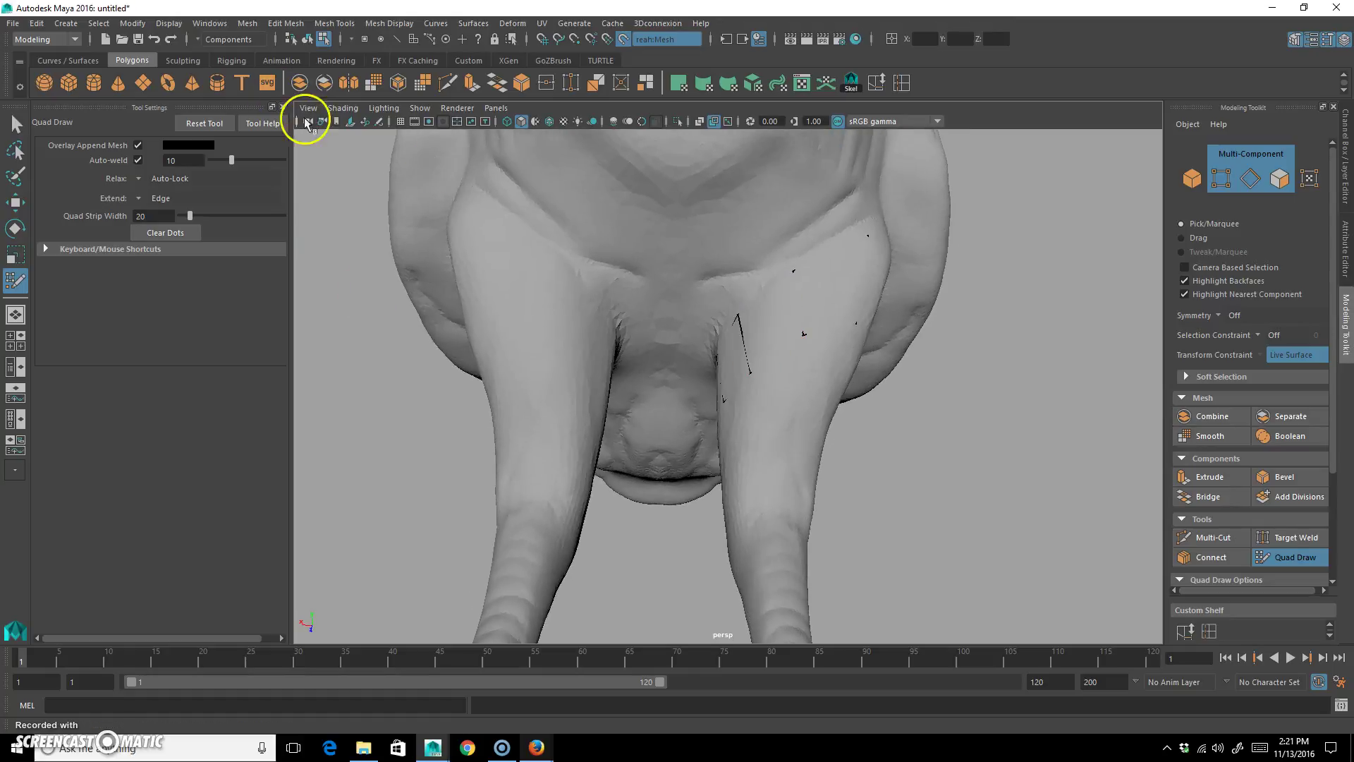
left_click(337, 109)
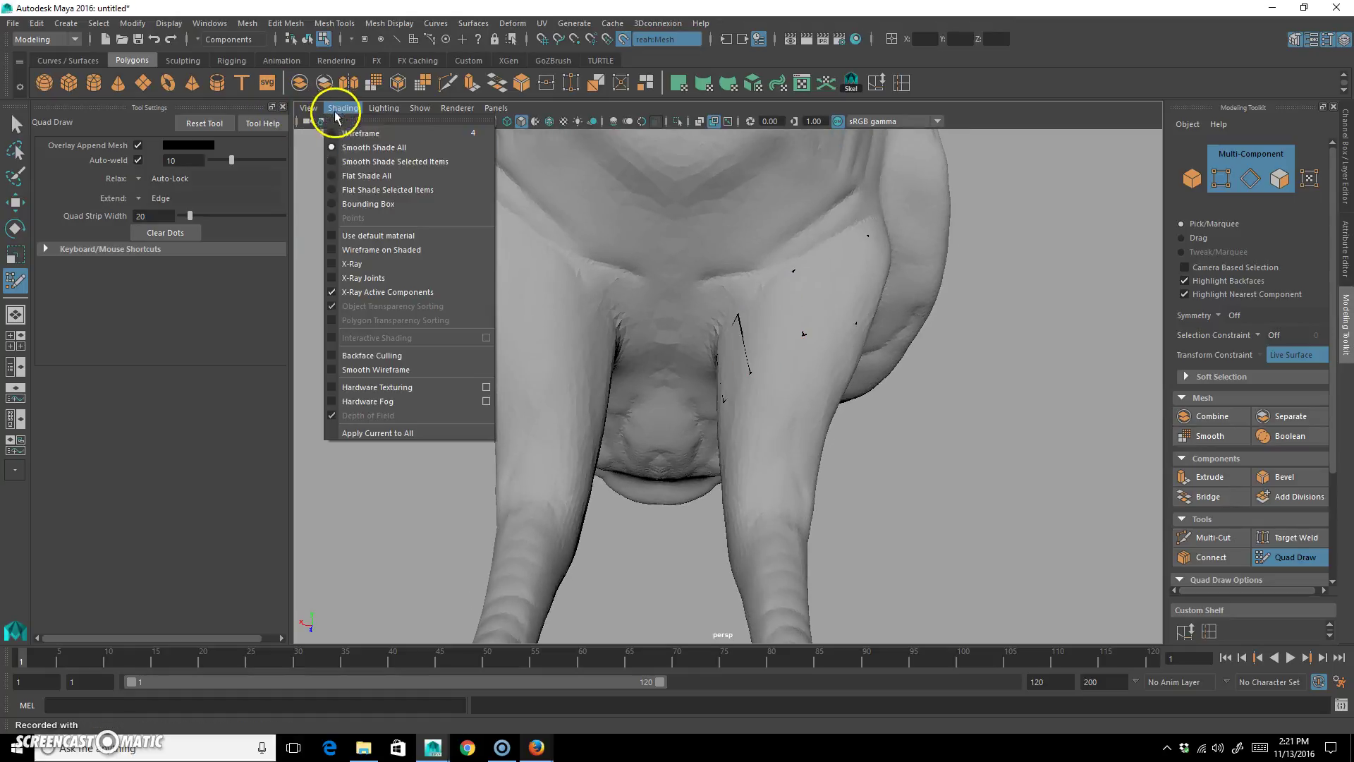
left_click(391, 269)
left_click_drag(799, 385, 832, 381, "alt")
left_click_drag(639, 414, 818, 366, "alt")
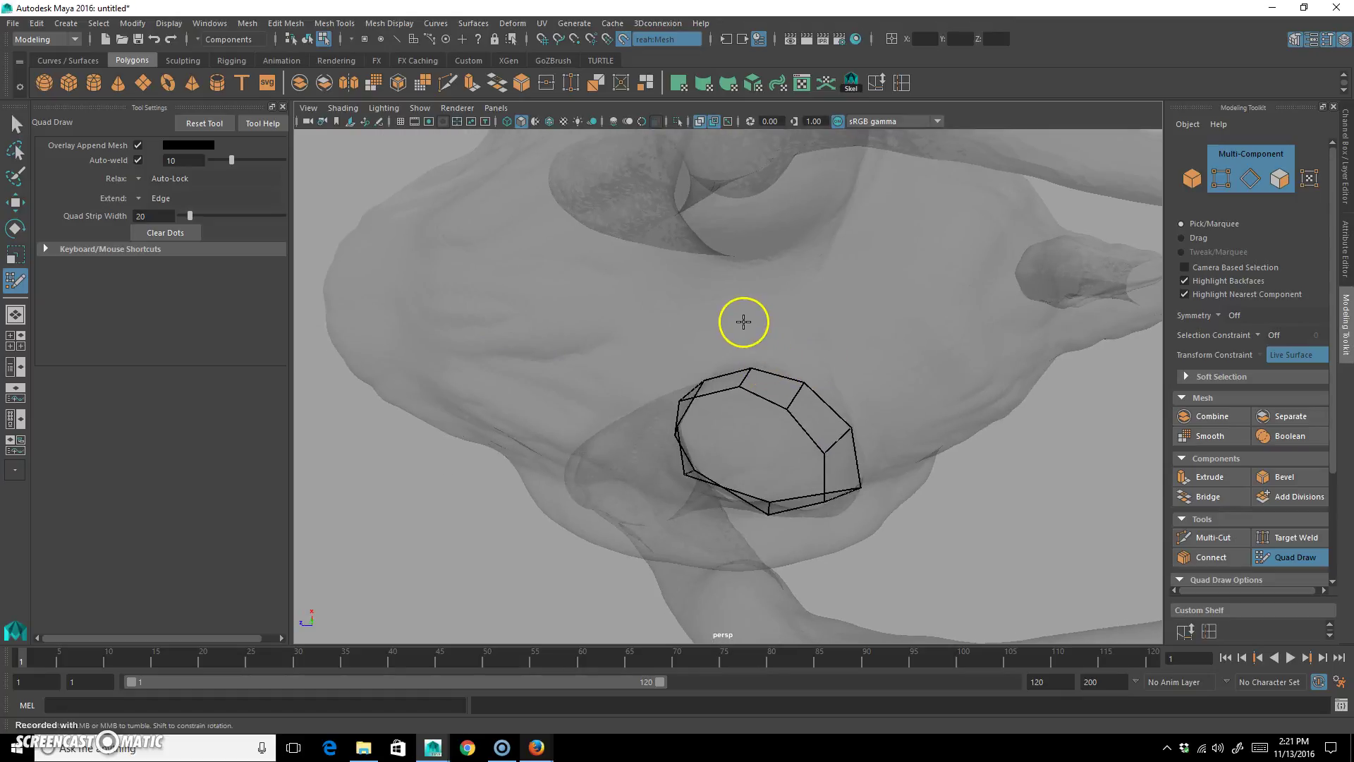
Step: Place a dot and add two quads extending the thigh patch
left_click(744, 315)
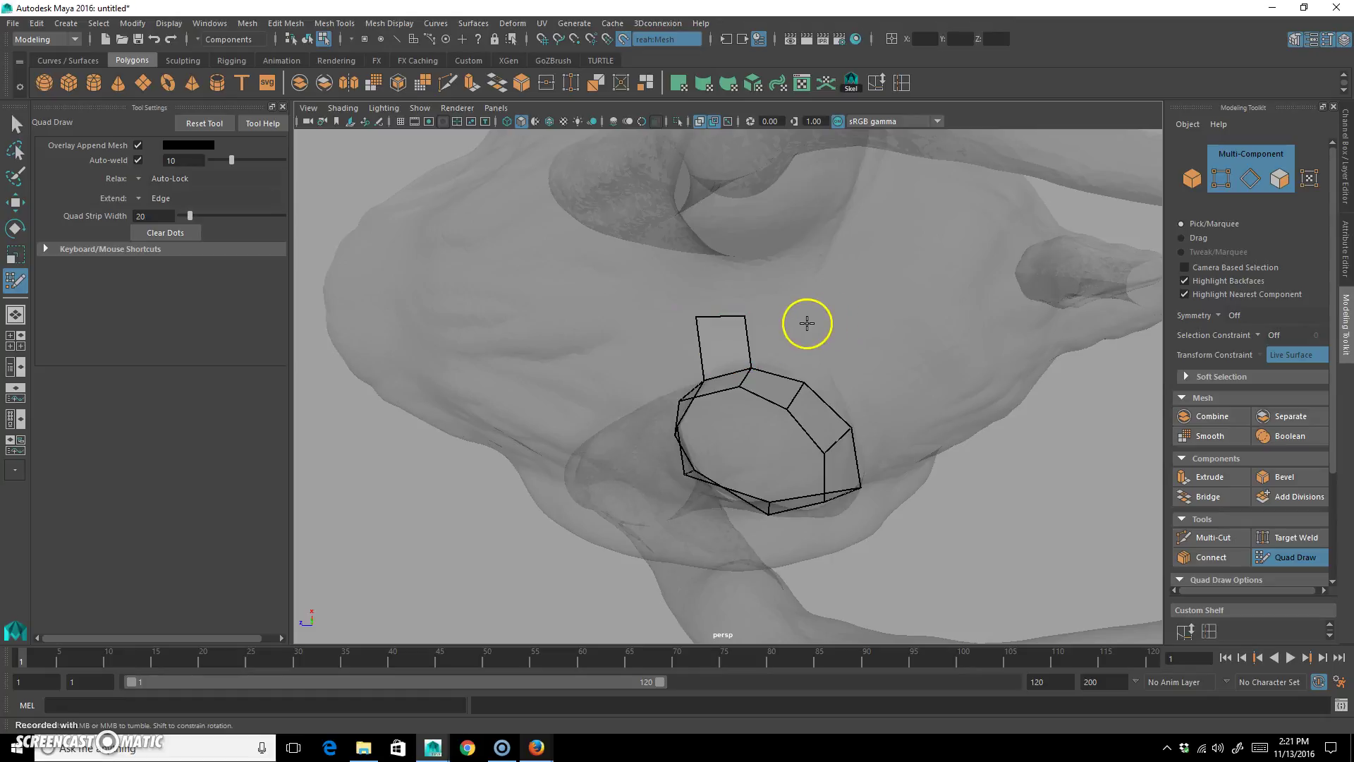
left_click(777, 335, "shift")
left_click_drag(909, 392, 746, 409, "alt")
middle_click_drag(755, 289, 758, 347, "alt")
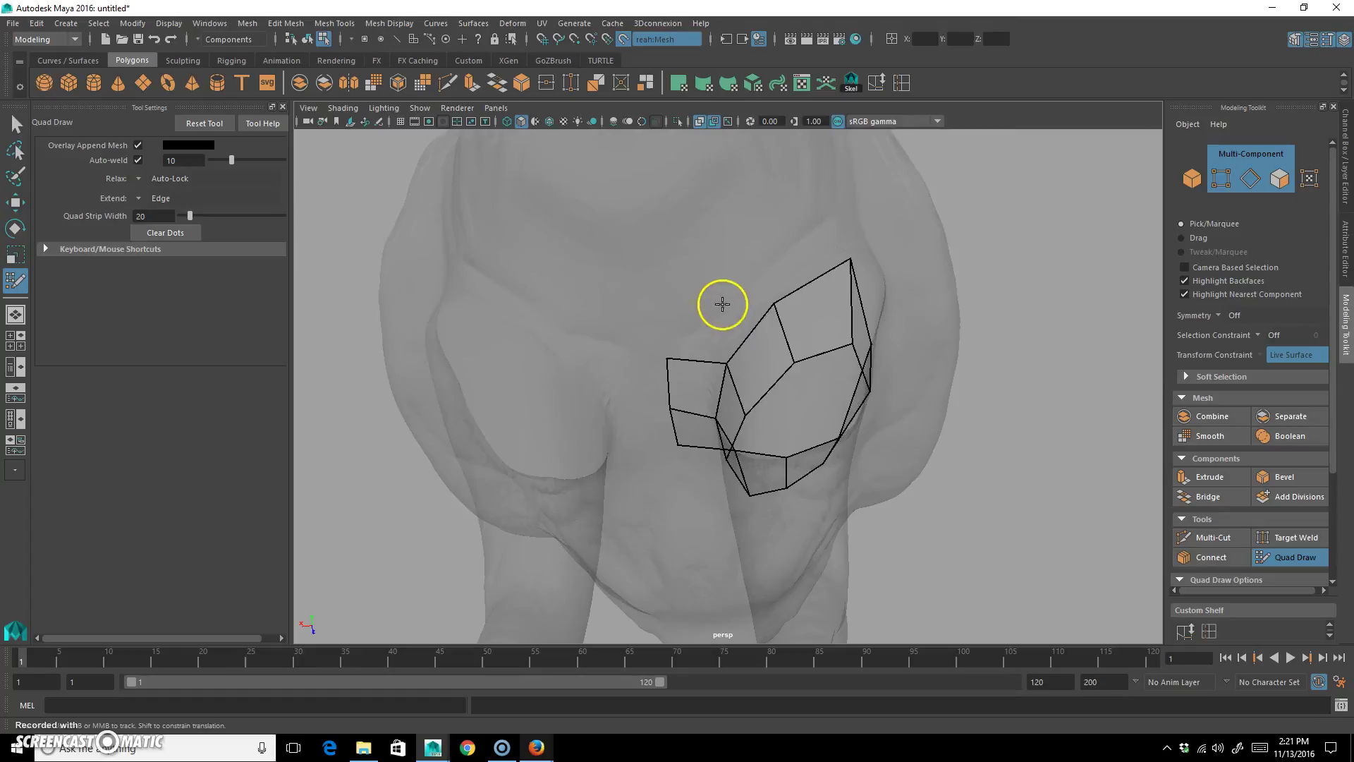
left_click_drag(710, 284, 789, 282, "alt")
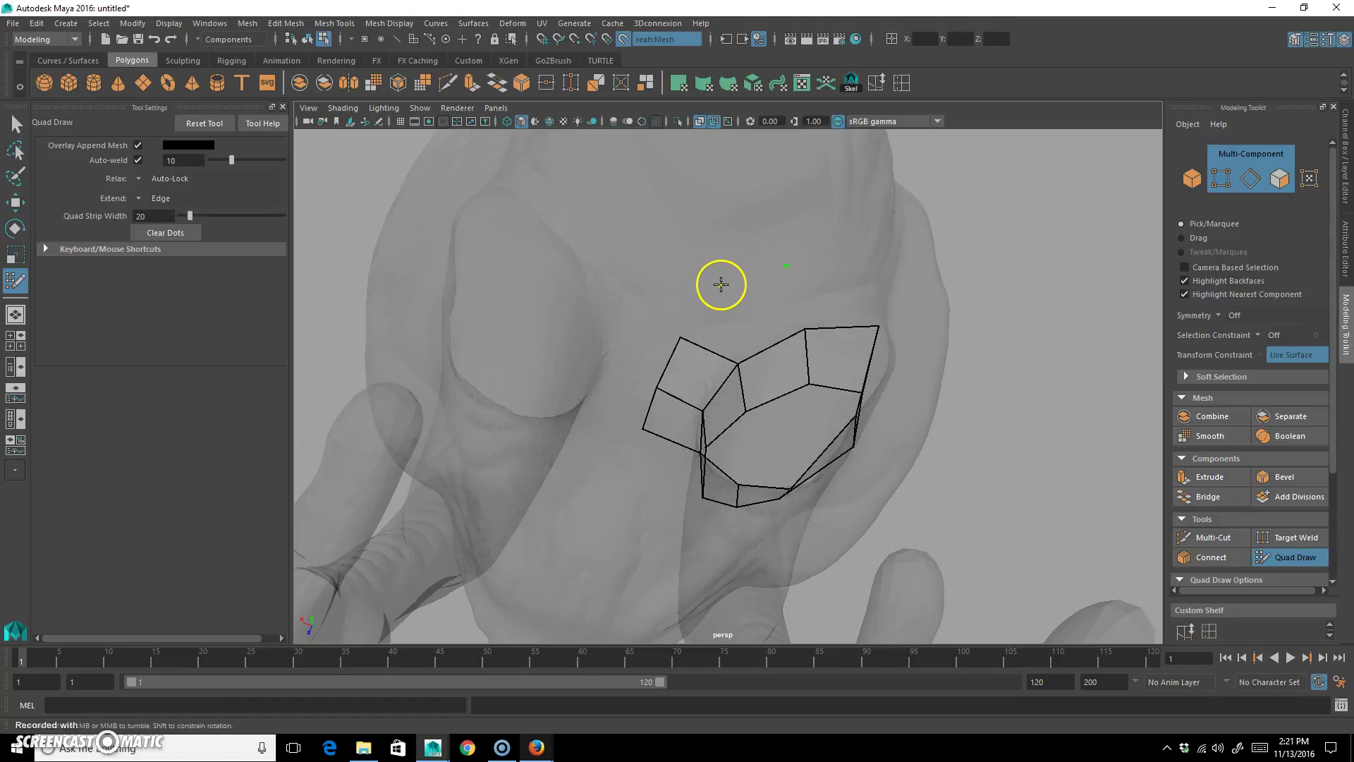
left_click(776, 311, "shift")
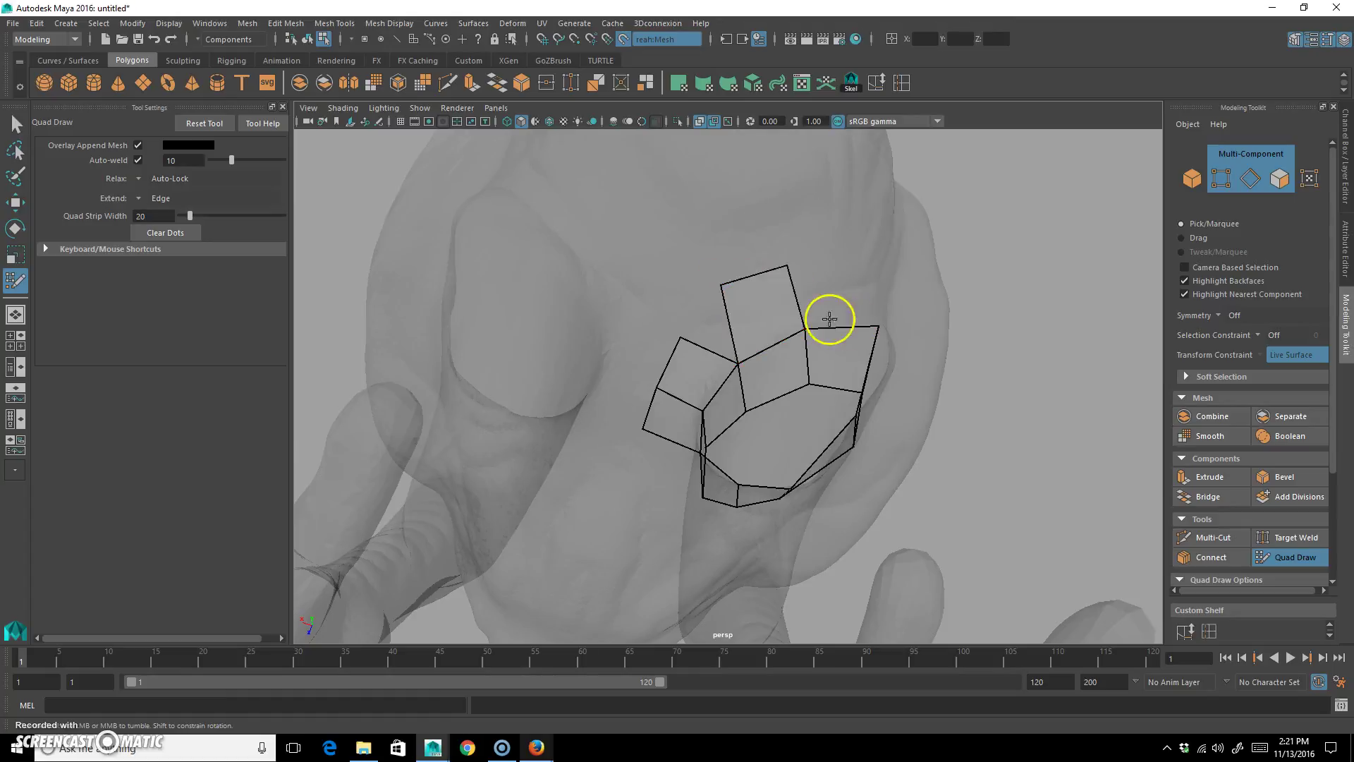
Step: Add quads along the bottom of the thigh patch
left_click_drag(846, 317, 801, 315, "alt")
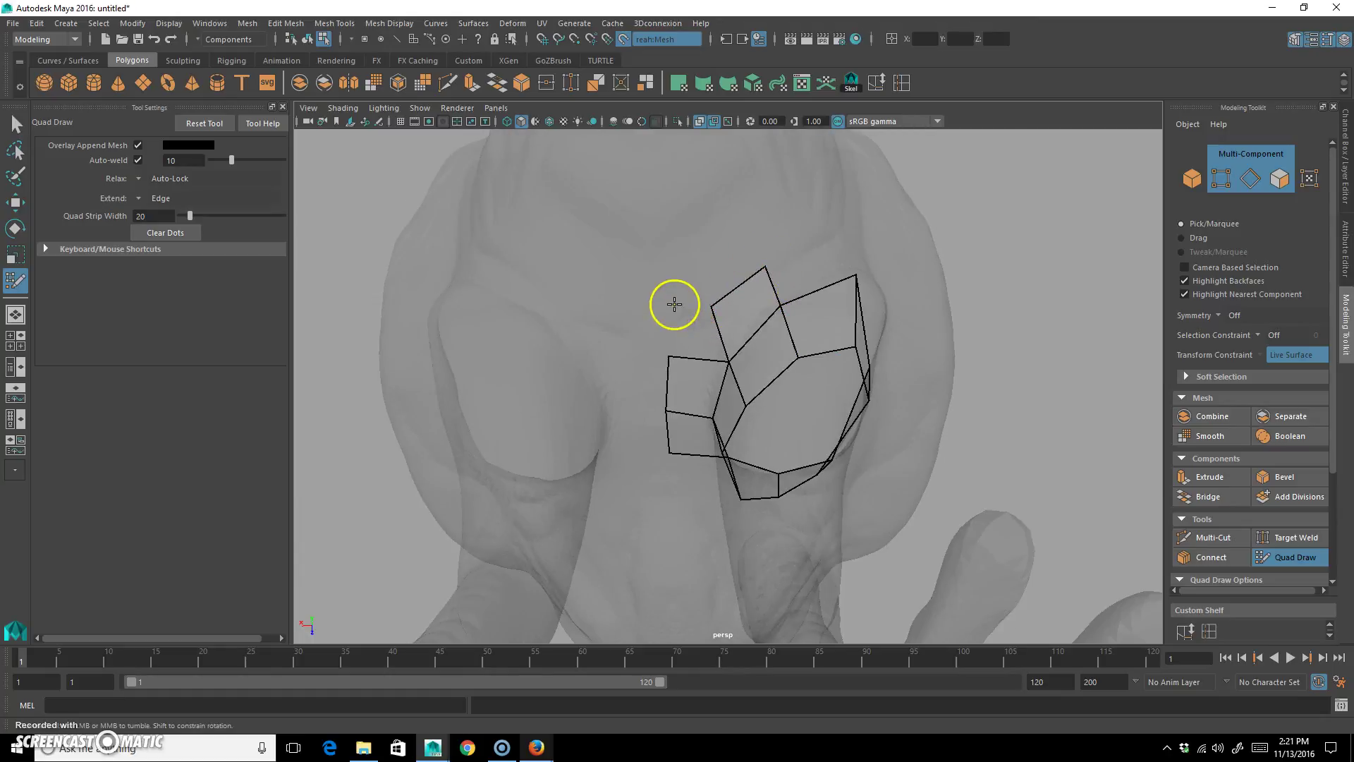
mouse_move(817, 320)
left_mouse_down("alt")
mouse_move(837, 345)
mouse_move(839, 332)
left_mouse_up("alt")
left_click_drag(691, 464, 747, 472, "alt")
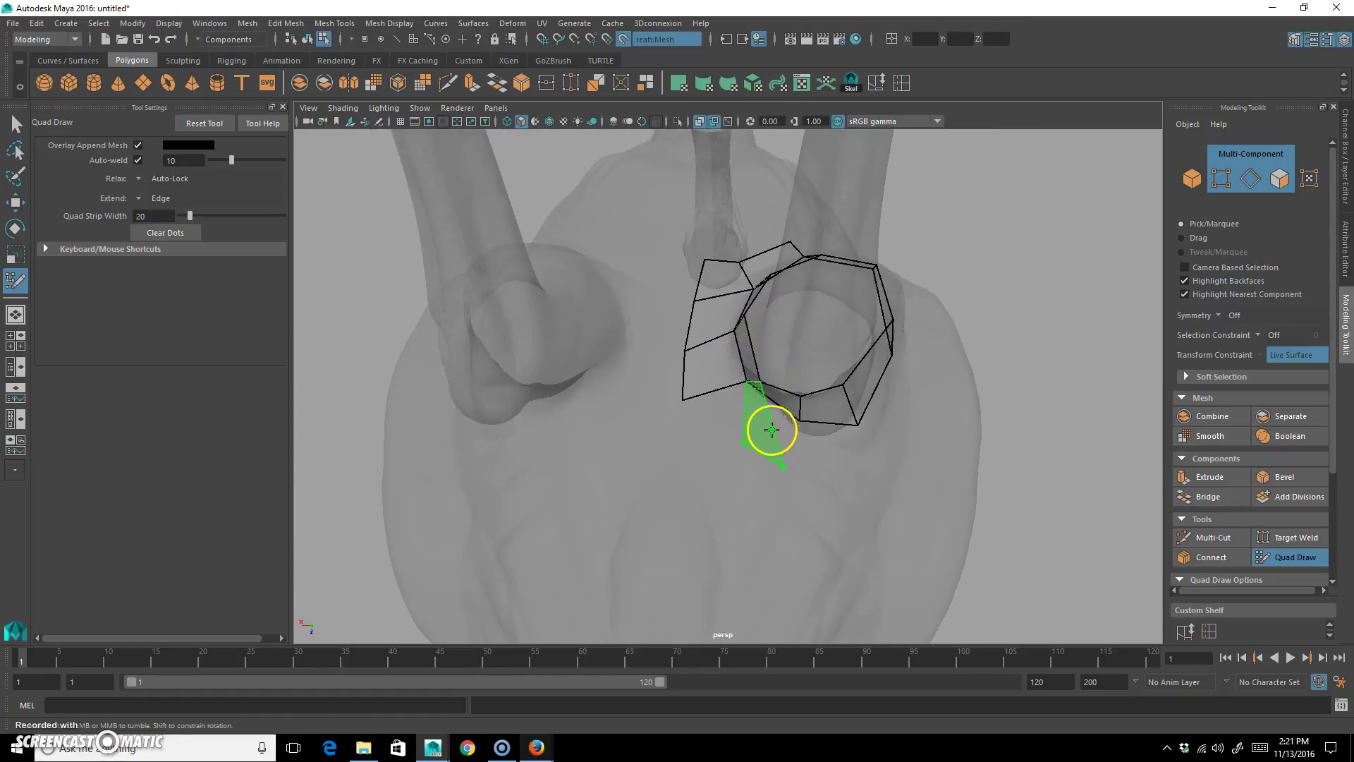
mouse_move(773, 486)
left_mouse_down("alt")
mouse_move(777, 447)
mouse_move(752, 442)
mouse_move(810, 477)
mouse_move(850, 469)
mouse_move(774, 477)
mouse_move(844, 317)
mouse_move(858, 360)
mouse_move(713, 378)
mouse_move(769, 383)
left_mouse_up("alt")
left_click(769, 409, "shift")
left_click(726, 414, "shift")
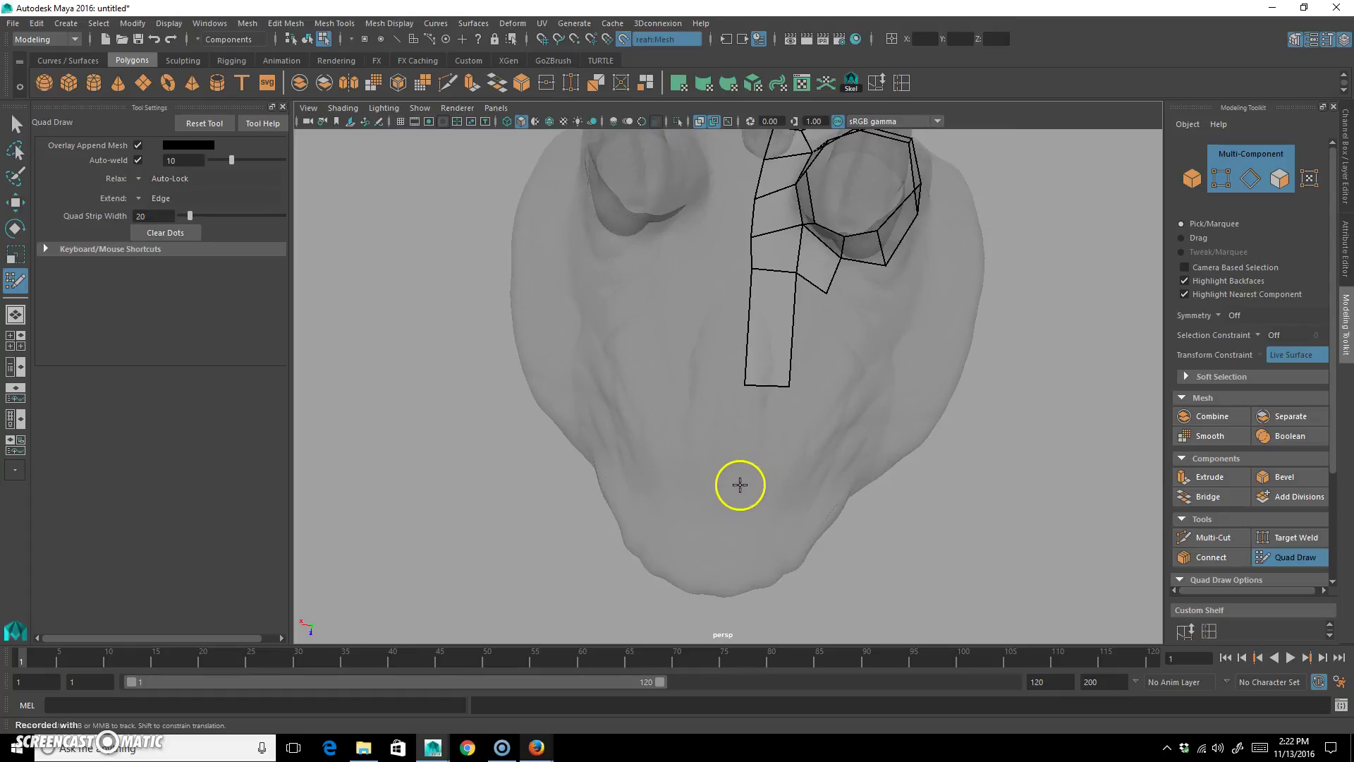
Step: Fill the gap beside the leg loop and add a face at its top
mouse_move(765, 443)
left_mouse_down("alt")
mouse_move(801, 459)
mouse_move(727, 506)
left_mouse_up("alt")
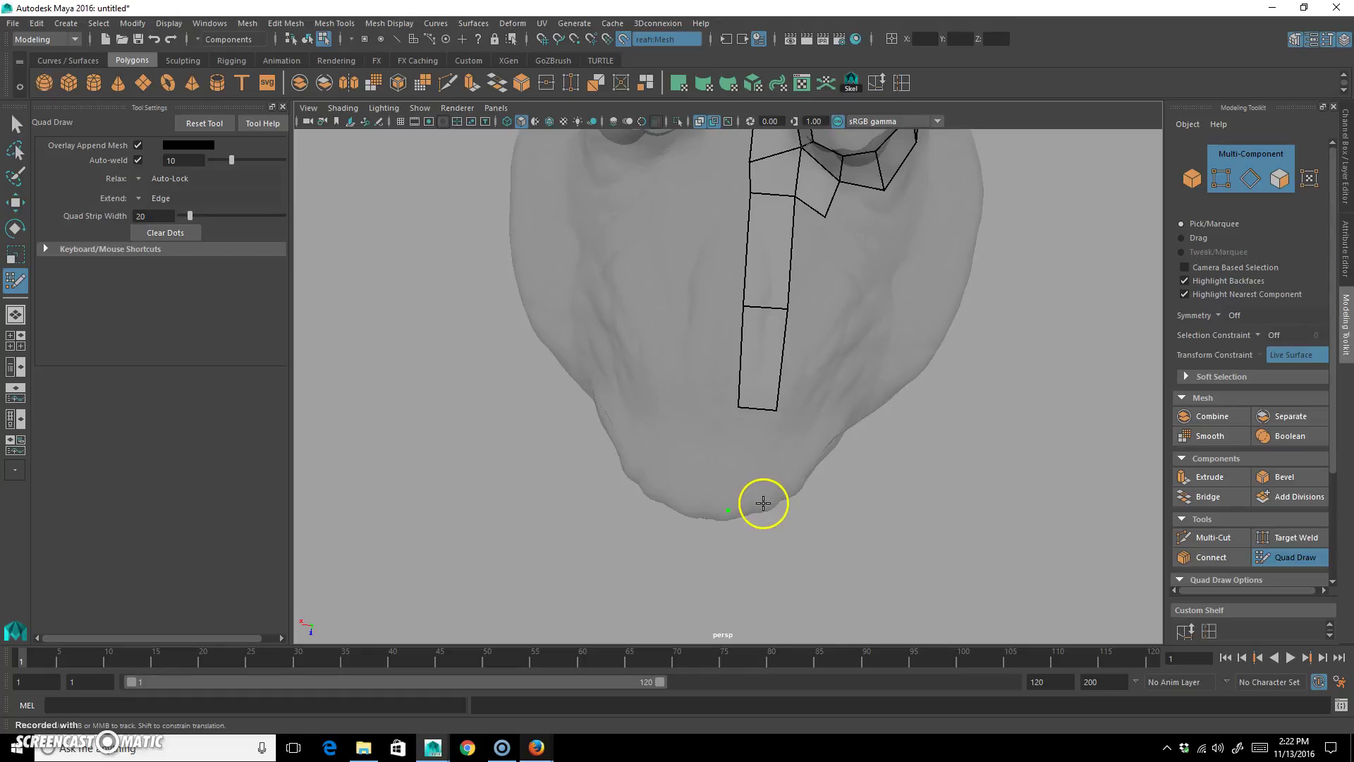
mouse_move(868, 545)
left_mouse_down("alt")
mouse_move(810, 474)
mouse_move(742, 464)
left_mouse_up("alt")
mouse_move(752, 301)
left_mouse_down("alt")
mouse_move(849, 366)
mouse_move(756, 393)
mouse_move(719, 384)
mouse_move(734, 346)
left_mouse_up("alt")
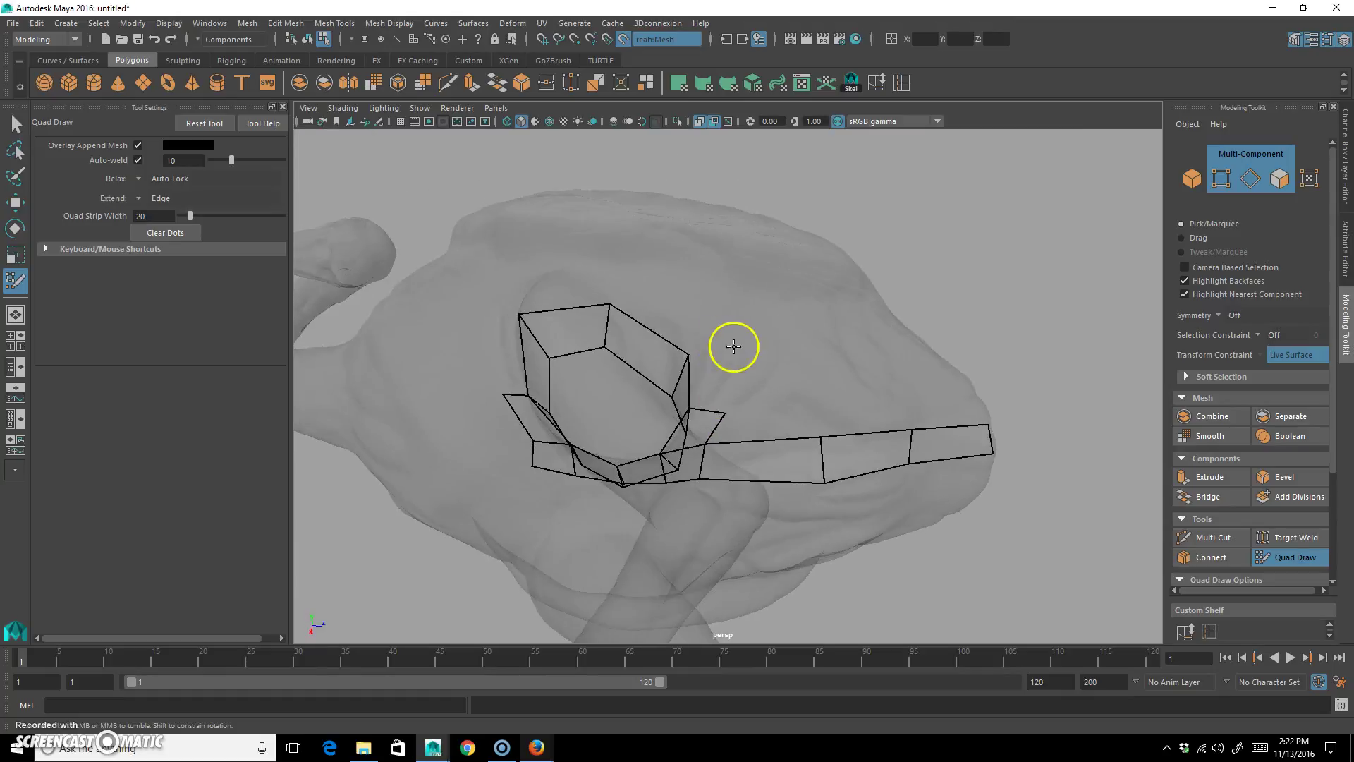
left_click(717, 376, "shift")
left_click_drag(644, 293, 653, 226, "alt")
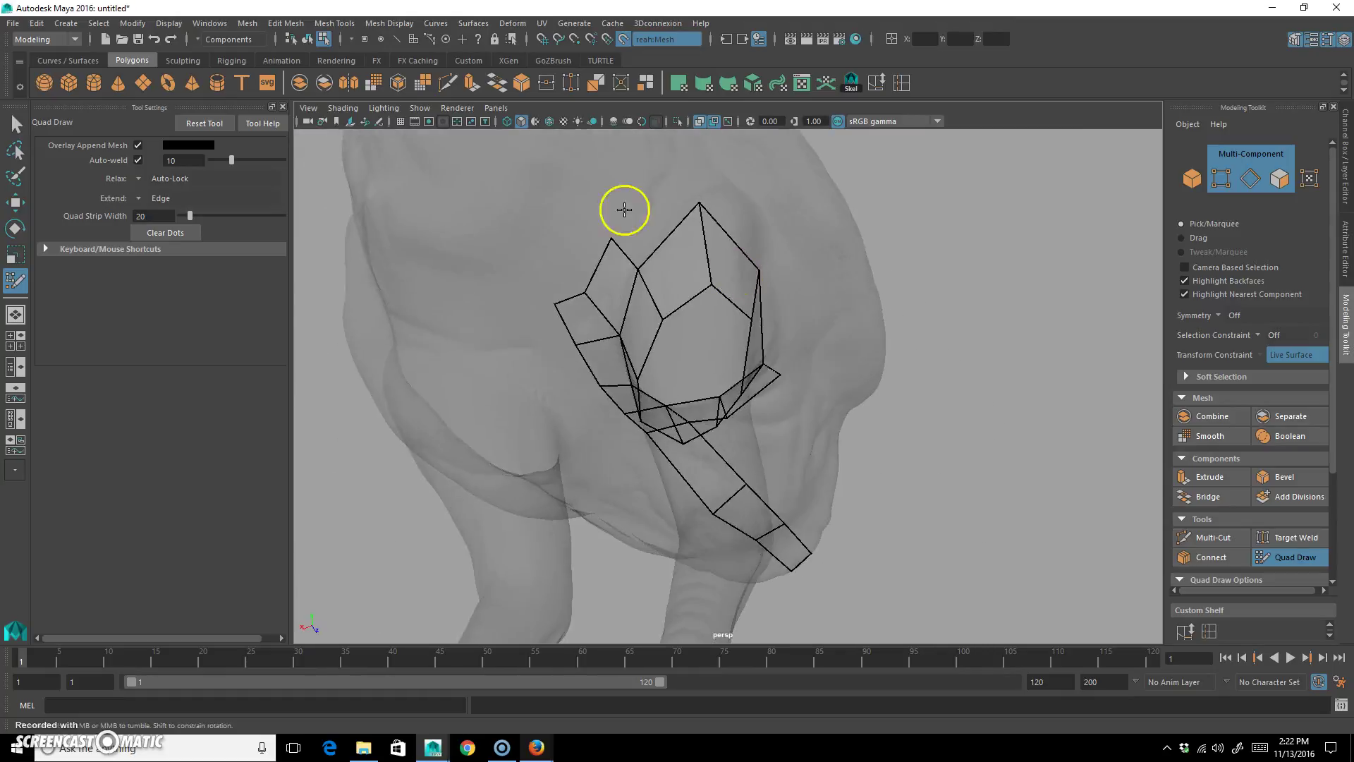
left_click(668, 216, "shift")
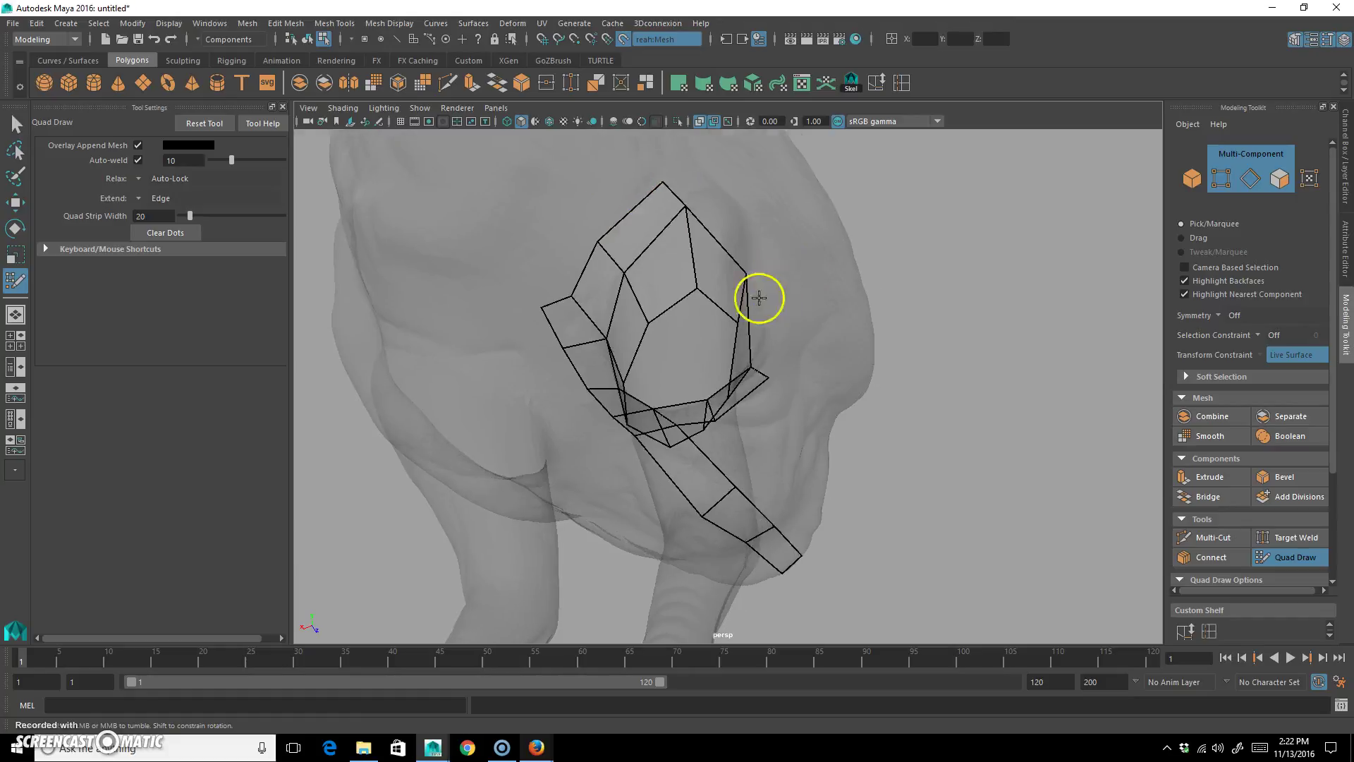
Step: Place another dot, fill its quad, and split the right-hand face with a new edge
middle_click_drag(773, 287, 621, 287, "alt")
left_click(585, 274)
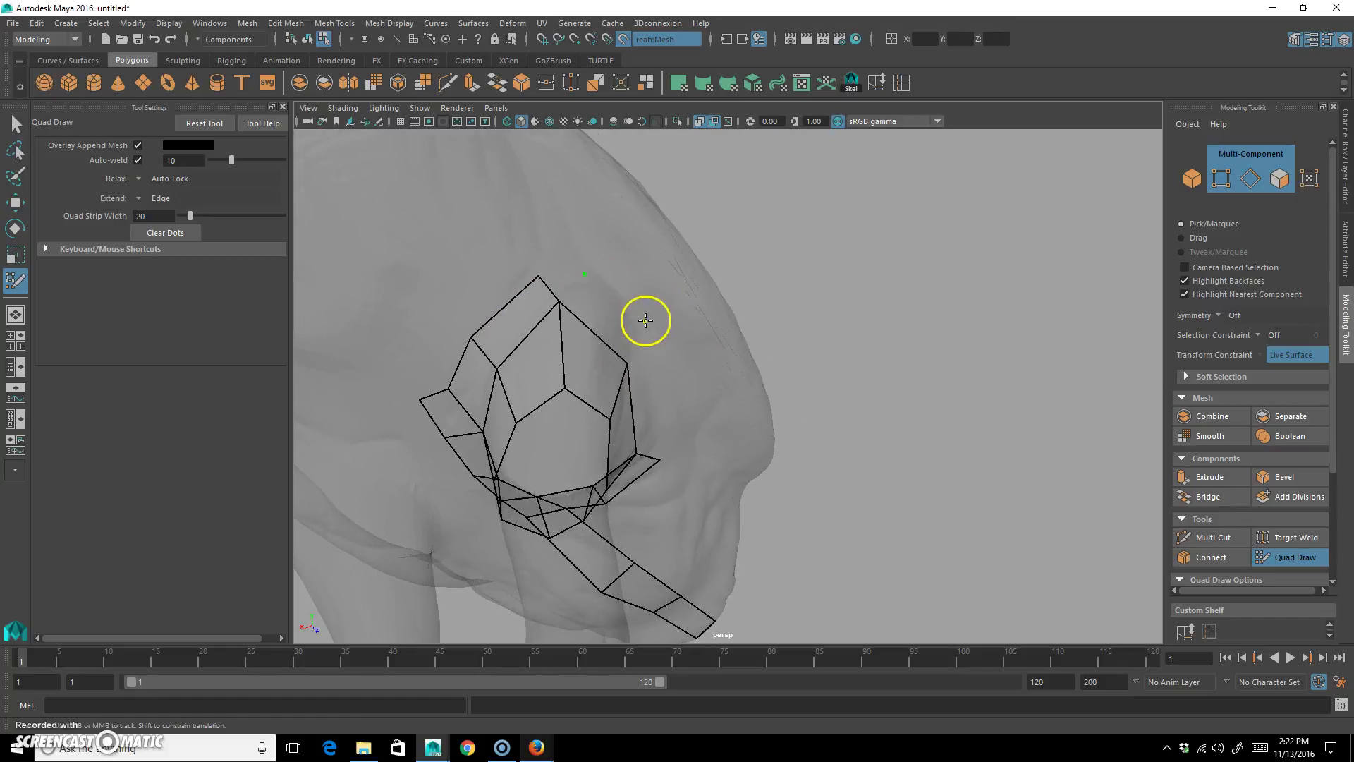
left_click(616, 315, "shift")
left_click_drag(616, 314, 698, 417, "alt")
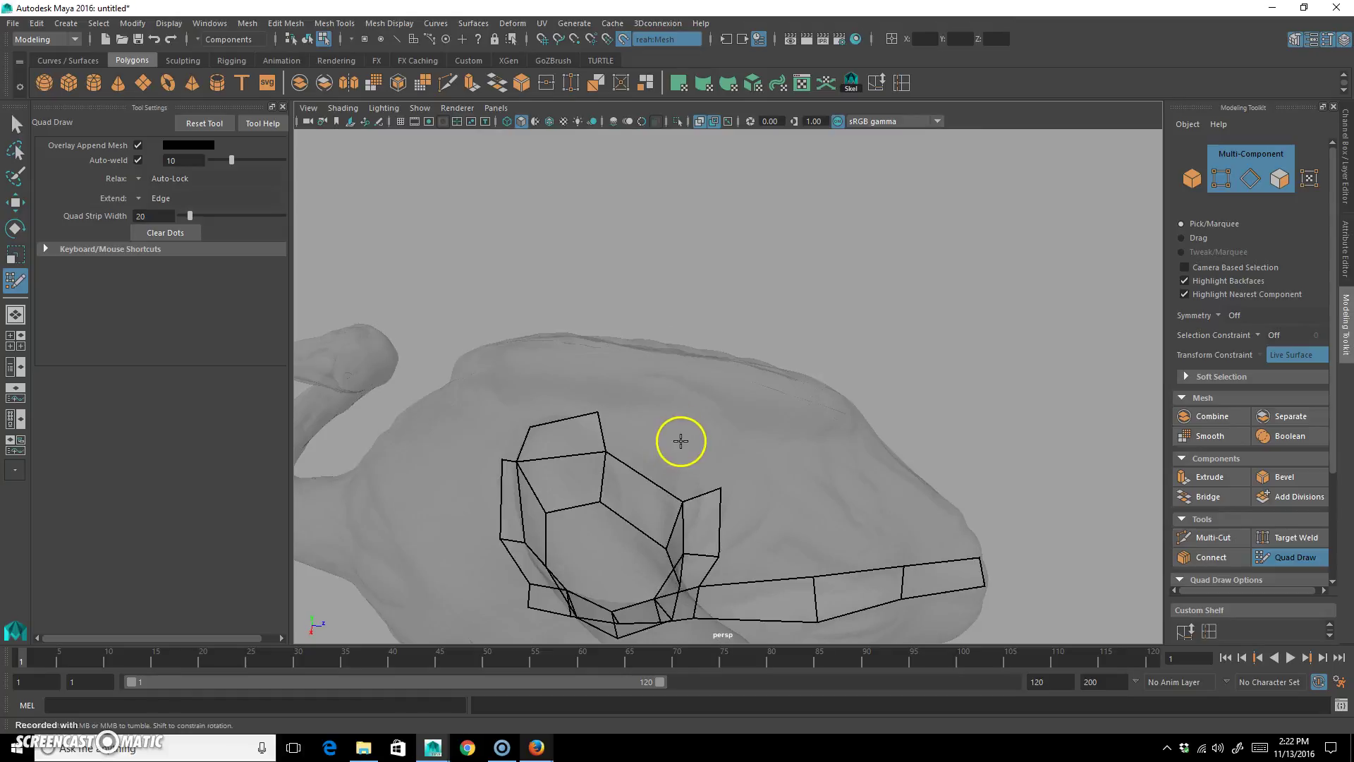
left_click_drag(756, 474, 731, 450, "alt")
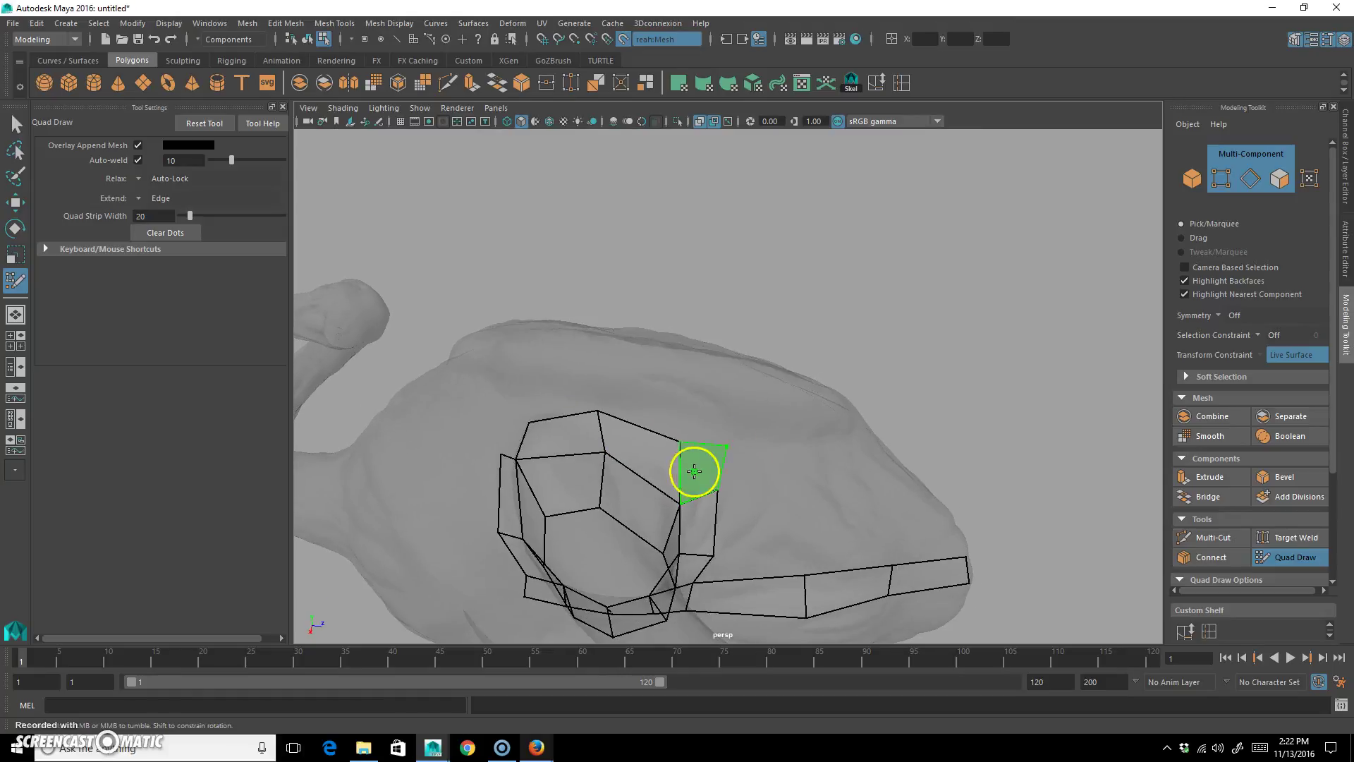
left_click(704, 471, "ctrl")
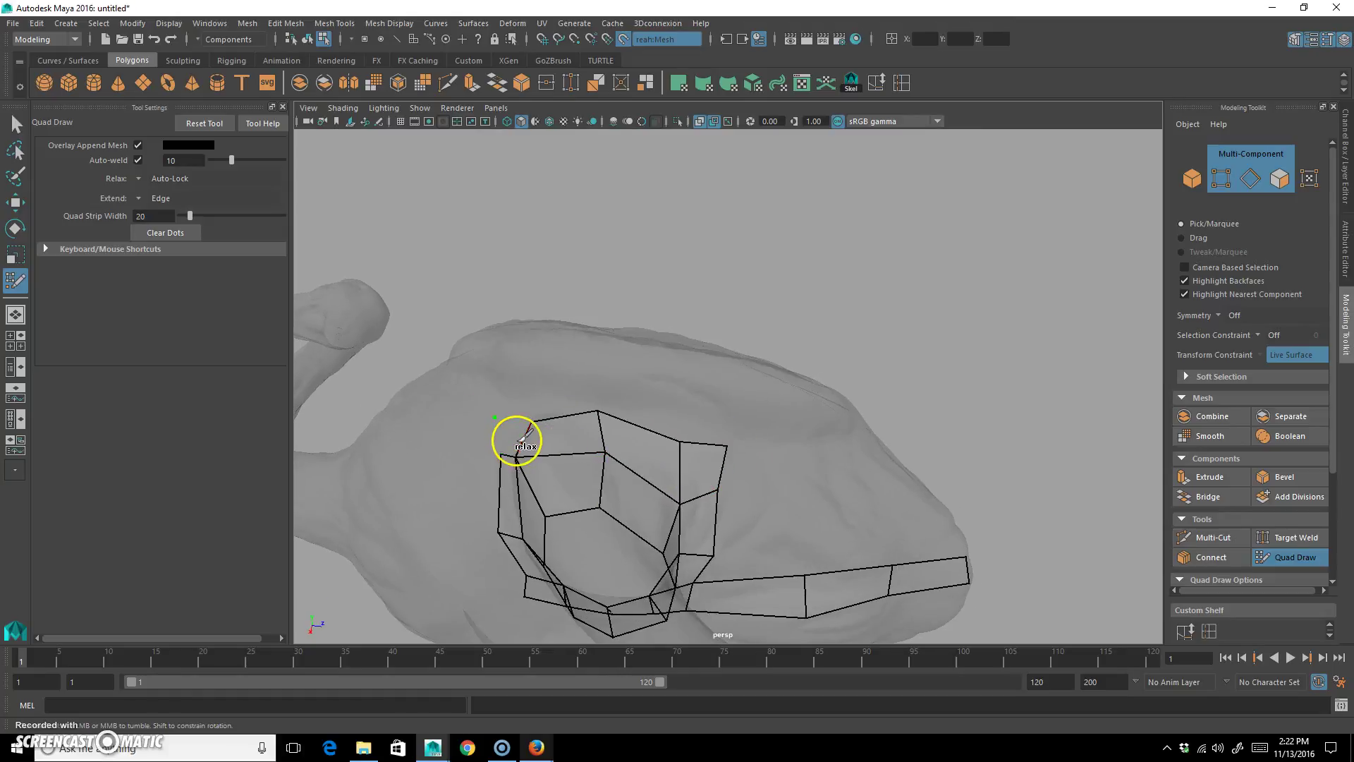
Step: Pull back to view the whole ostrich and add a quad at the patch top
mouse_move(516, 431)
left_mouse_down("alt")
mouse_move(713, 420)
mouse_move(626, 414)
mouse_move(599, 456)
mouse_move(570, 423)
mouse_move(692, 447)
mouse_move(671, 430)
mouse_move(665, 474)
left_mouse_up("alt")
mouse_move(810, 483)
left_mouse_down("alt")
mouse_move(671, 474)
mouse_move(834, 480)
mouse_move(899, 453)
mouse_move(780, 399)
mouse_move(861, 396)
mouse_move(765, 390)
left_mouse_up("alt")
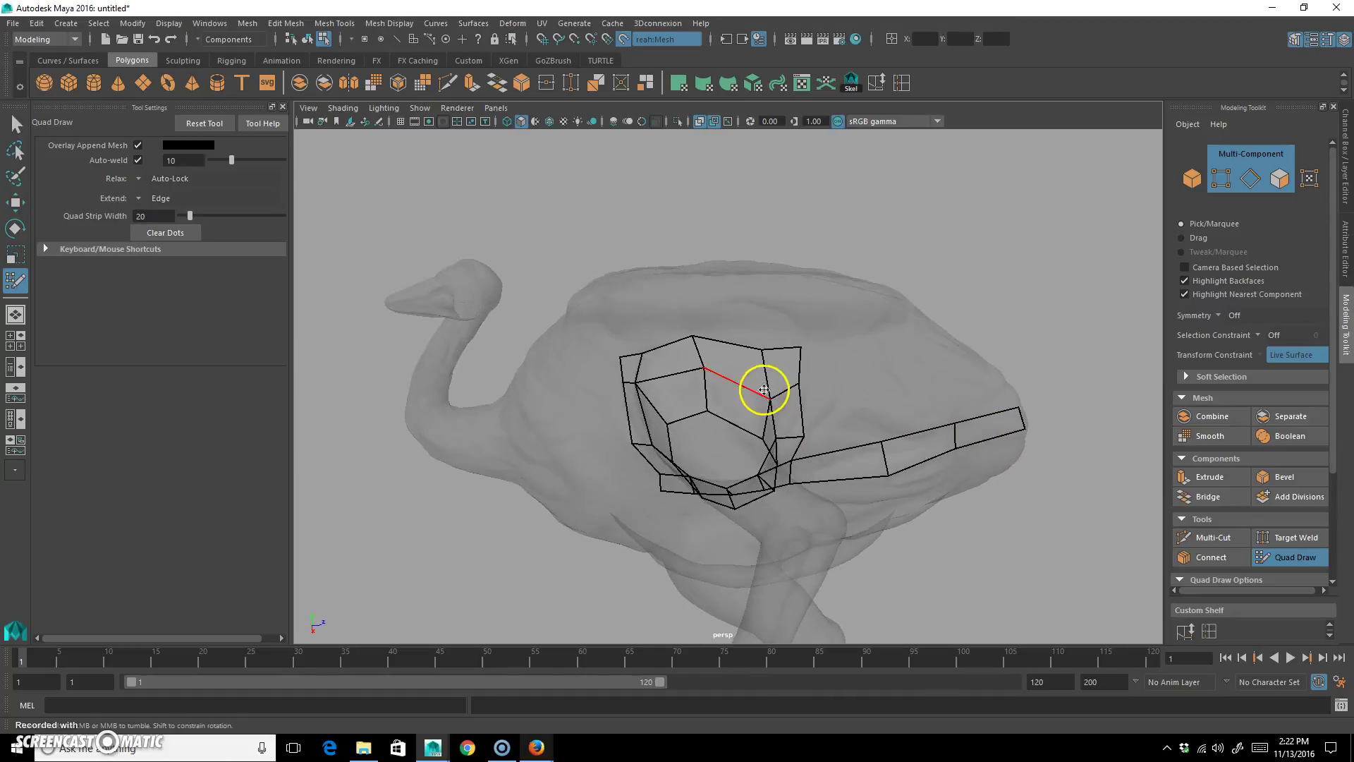
mouse_move(732, 342)
left_mouse_down("alt")
mouse_move(670, 344)
mouse_move(649, 319)
mouse_move(629, 332)
mouse_move(627, 319)
left_mouse_up("alt")
left_click_drag(928, 387, 888, 408, "alt")
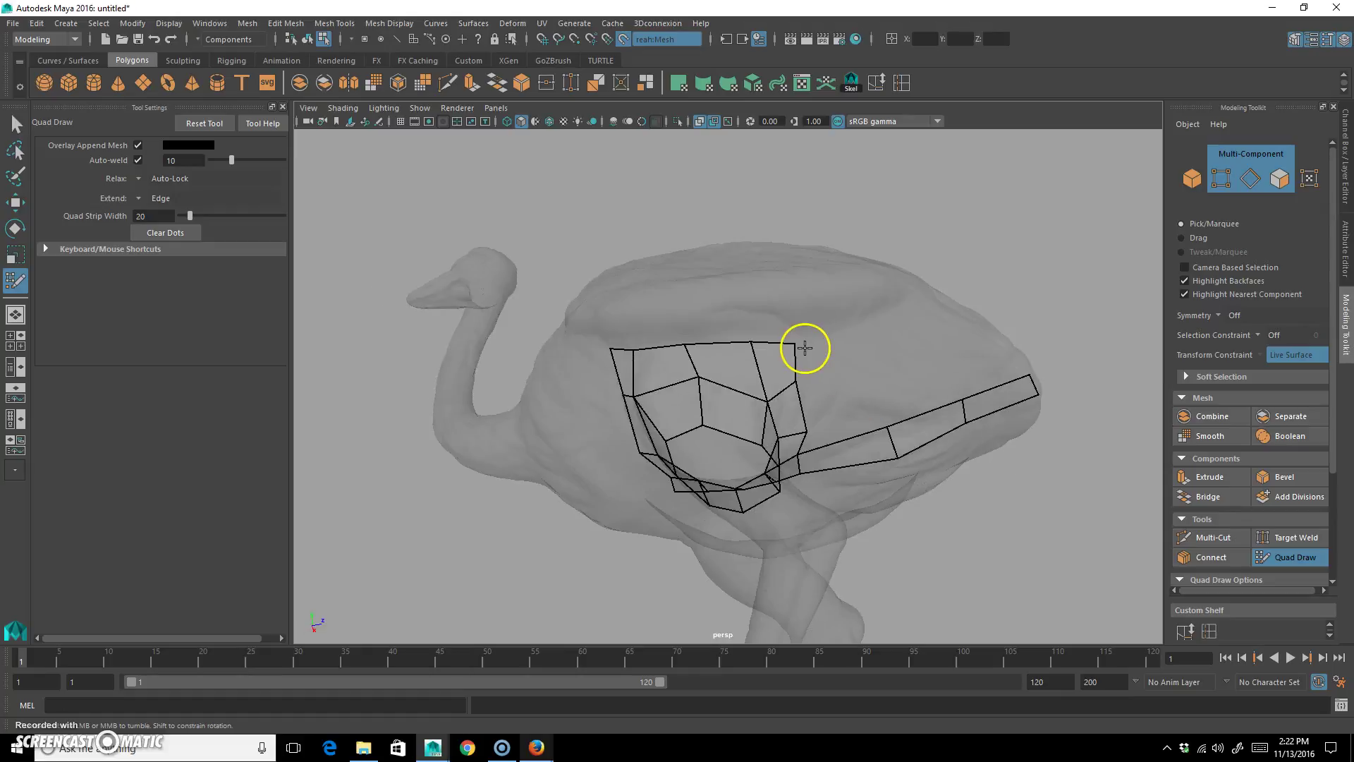
mouse_move(806, 338)
left_mouse_down("alt")
mouse_move(907, 396)
mouse_move(882, 357)
mouse_move(911, 334)
mouse_move(861, 363)
mouse_move(870, 339)
mouse_move(805, 349)
left_mouse_up("alt")
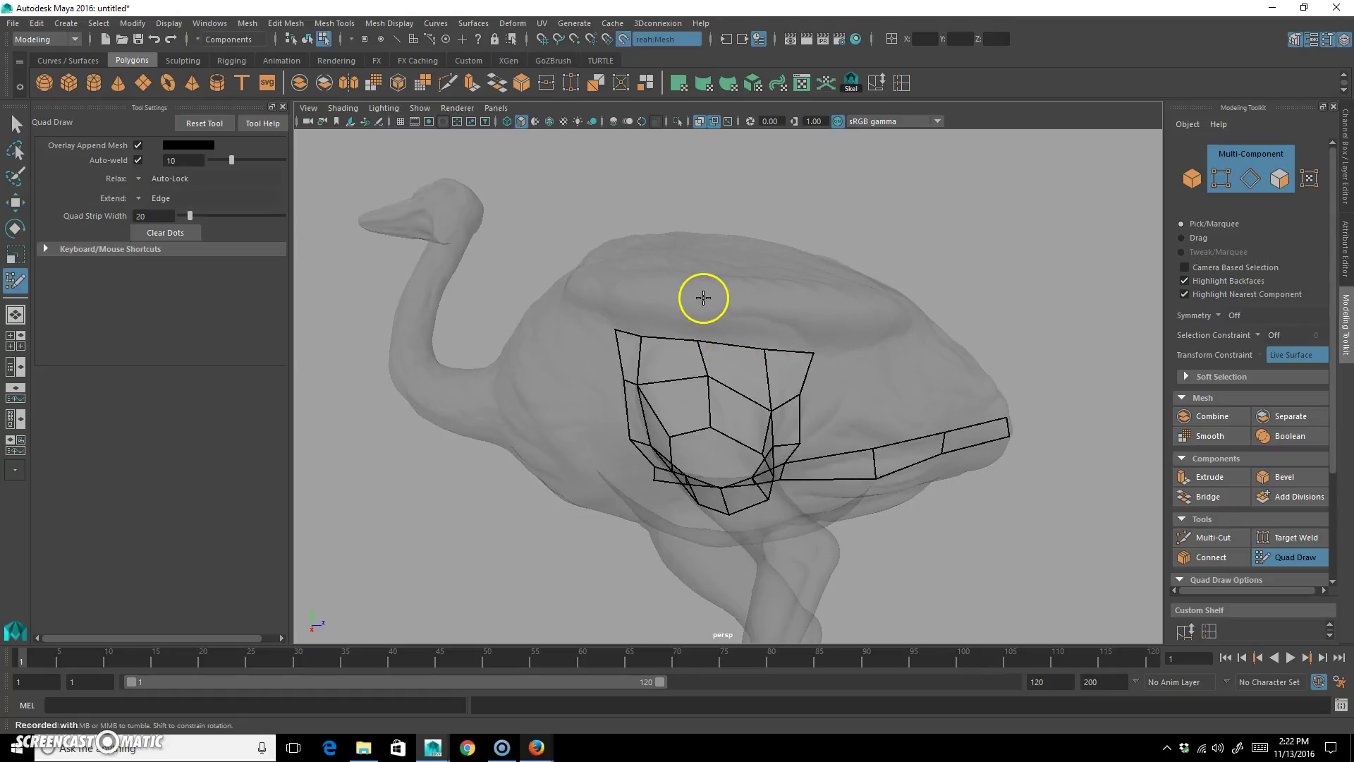
left_click(738, 323, "shift")
Step: Place a corner dot and add two more quads along the patch top
mouse_move(677, 314)
left_mouse_down("alt")
mouse_move(638, 324)
mouse_move(674, 284)
left_mouse_up("alt")
left_click(672, 276)
left_click(688, 300, "shift")
mouse_move(909, 383)
left_mouse_down("alt")
mouse_move(787, 324)
mouse_move(831, 380)
mouse_move(908, 373)
mouse_move(894, 350)
mouse_move(692, 366)
mouse_move(837, 306)
mouse_move(807, 289)
left_mouse_up("alt")
left_click(751, 318, "shift")
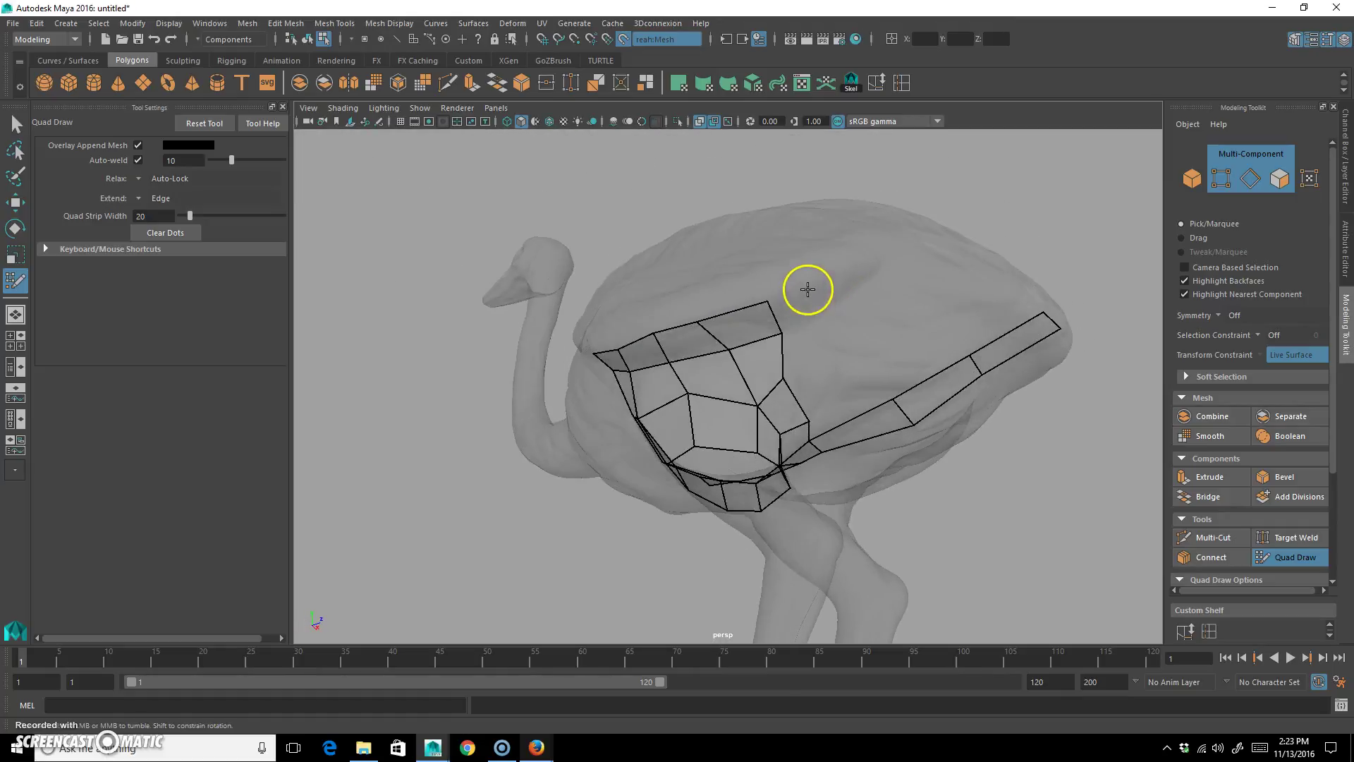
Step: Extend the top strip toward the tail with five more quads
left_click(832, 305, "shift")
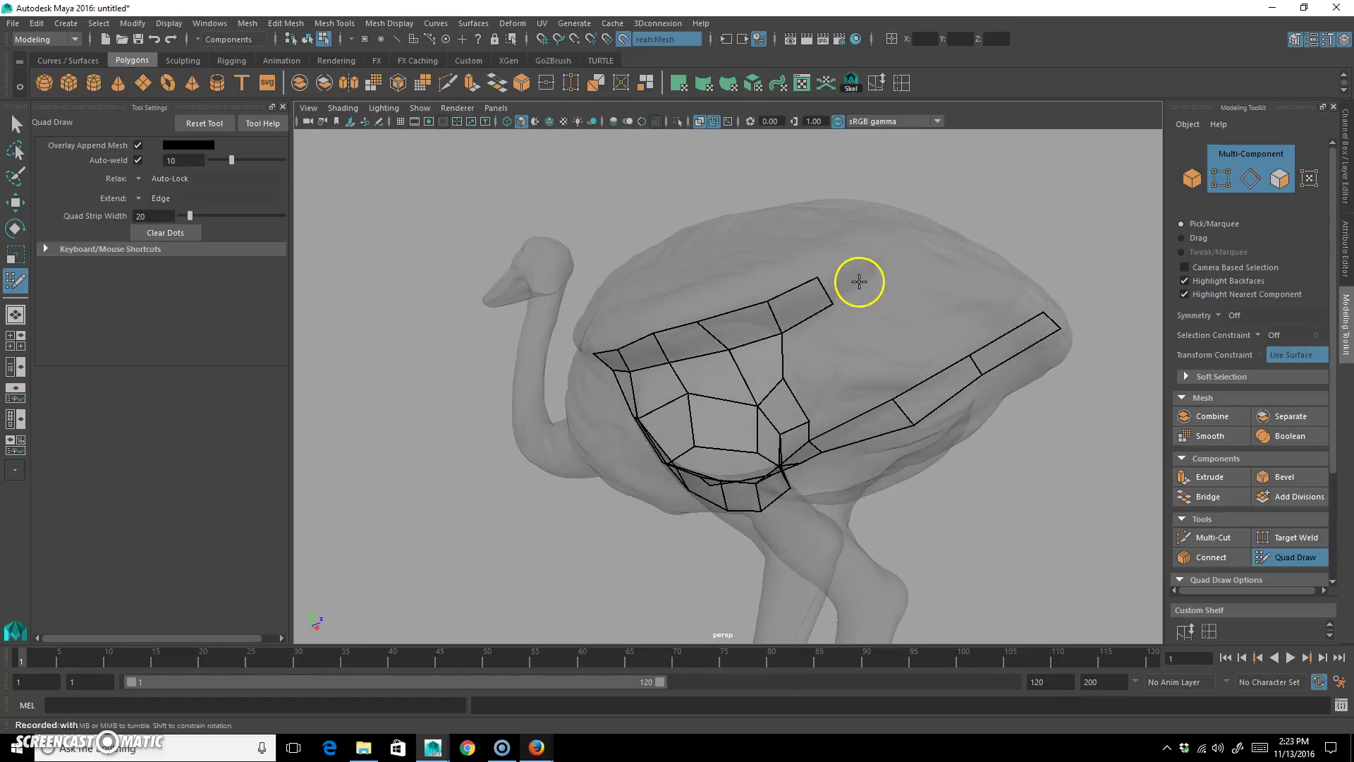
left_click(854, 282, "shift")
mouse_move(941, 269)
left_mouse_down("alt")
mouse_move(921, 319)
mouse_move(961, 311)
mouse_move(961, 269)
mouse_move(972, 346)
mouse_move(856, 343)
mouse_move(943, 357)
mouse_move(925, 296)
left_mouse_up("alt")
left_click(857, 349, "shift")
left_click(909, 307, "shift")
left_click(956, 309, "shift")
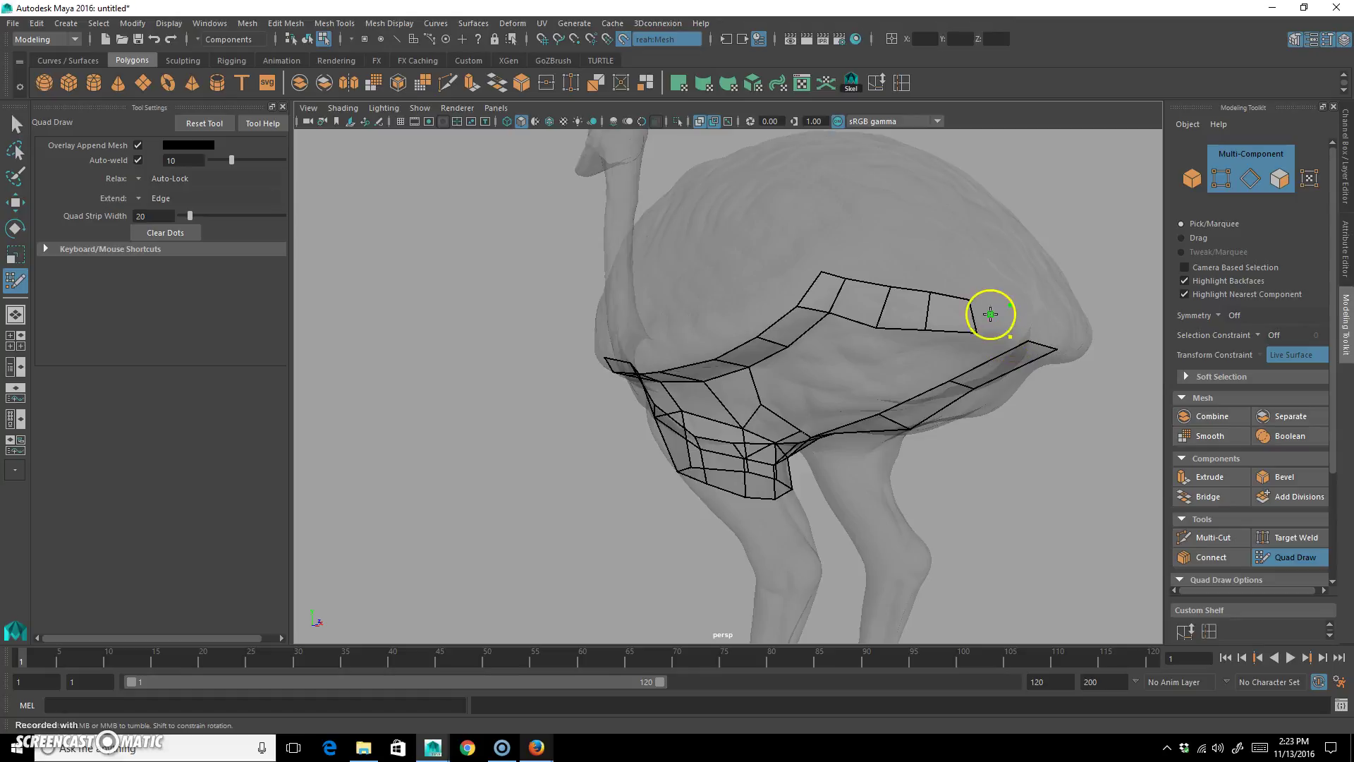
left_click_drag(1088, 357, 941, 383, "alt")
Step: Weld the top strip's end vertex onto the rear strip's corner to close the ring
mouse_move(839, 340)
left_mouse_down()
mouse_move(857, 344)
mouse_move(853, 306)
mouse_move(846, 392)
mouse_move(982, 332)
left_mouse_up()
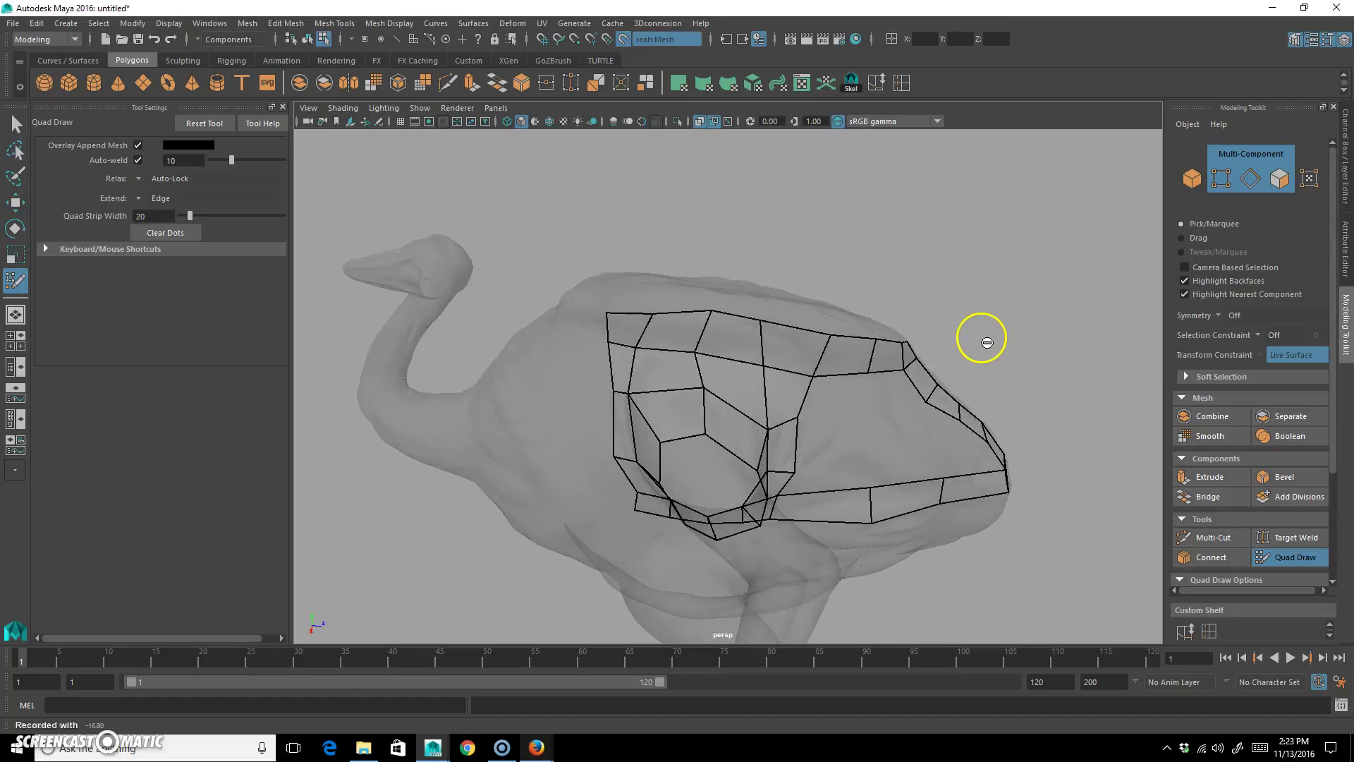
middle_click_drag(975, 476, 877, 454, "alt")
mouse_move(778, 441)
left_mouse_down("alt")
mouse_move(741, 402)
mouse_move(725, 423)
mouse_move(764, 411)
mouse_move(683, 421)
mouse_move(704, 477)
mouse_move(644, 353)
mouse_move(708, 384)
left_mouse_up("alt")
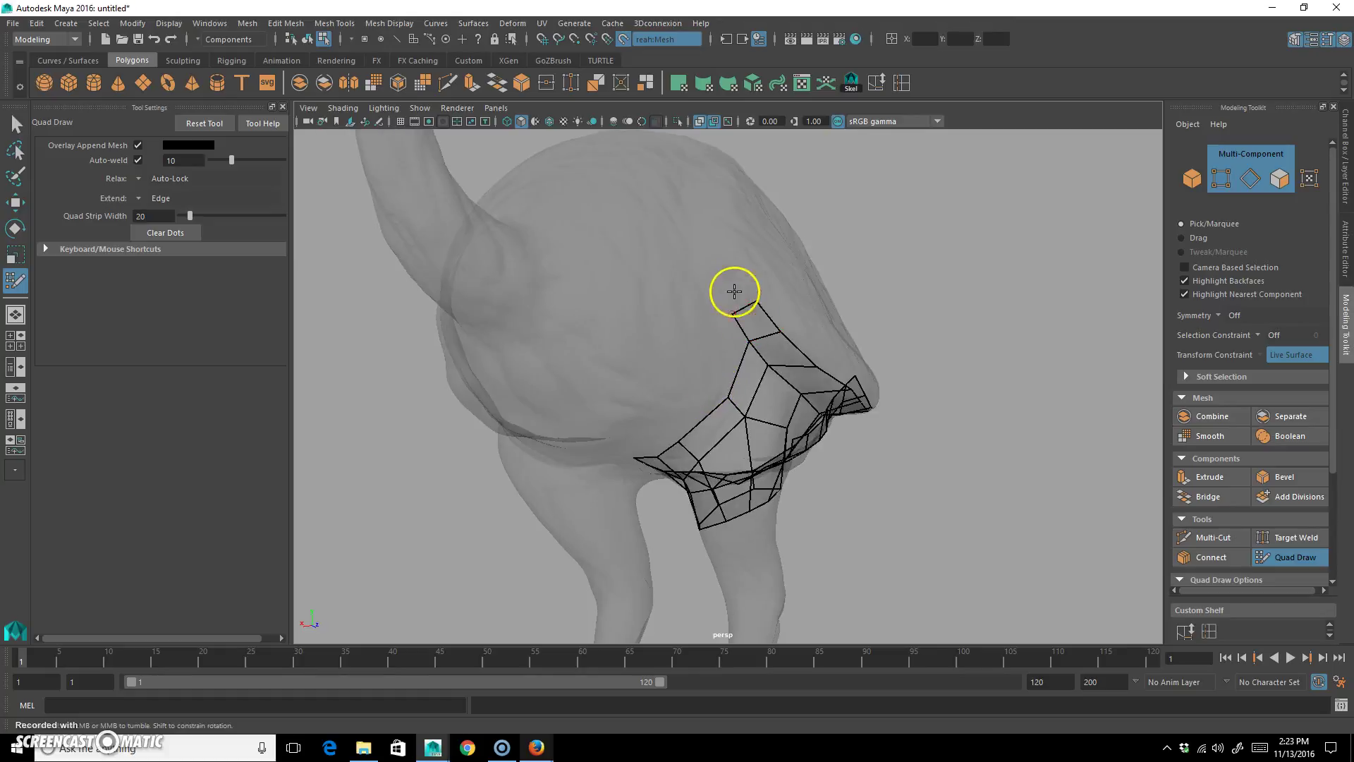
Step: Fill a first quad strip from two dots at the base of the neck
mouse_move(801, 303)
left_mouse_down("alt")
mouse_move(752, 333)
mouse_move(645, 324)
left_mouse_up("alt")
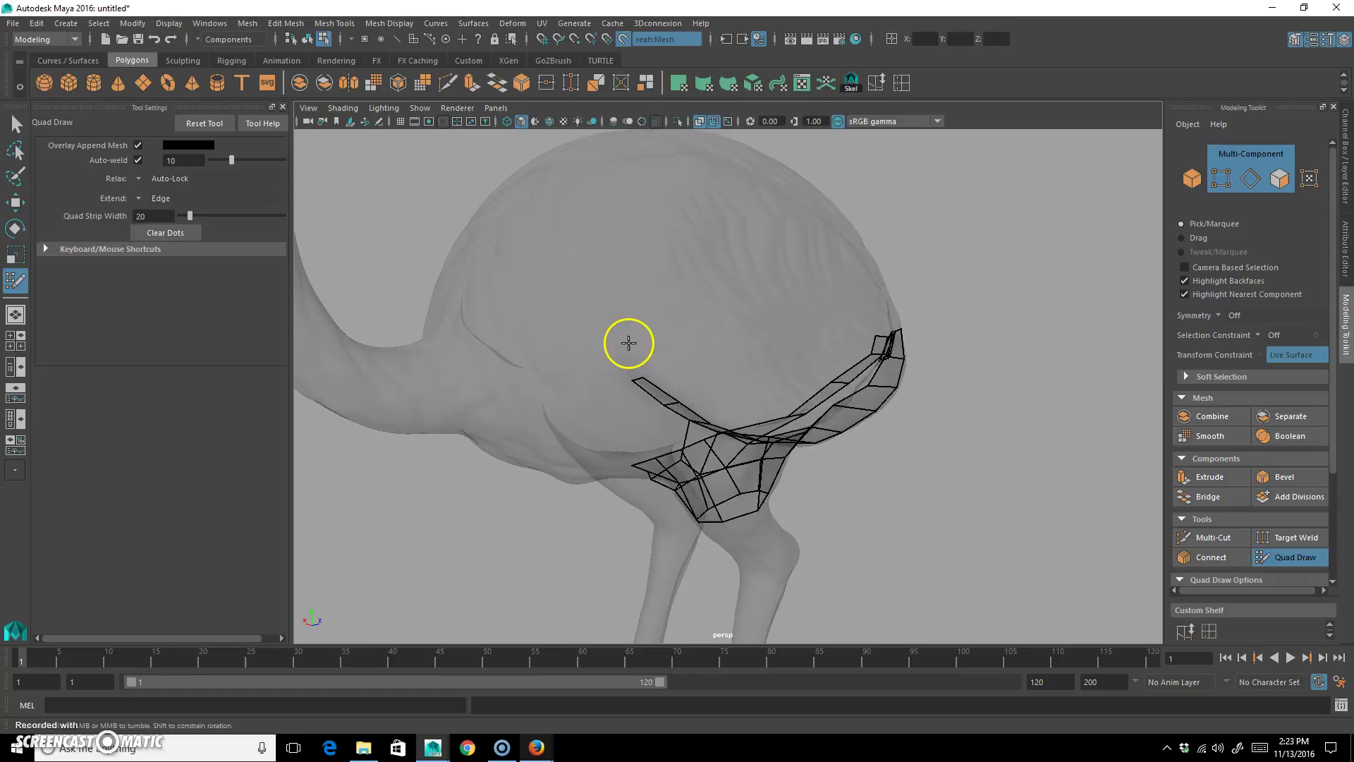
mouse_move(574, 422)
left_mouse_down("alt")
mouse_move(635, 368)
mouse_move(689, 393)
mouse_move(622, 433)
mouse_move(702, 430)
mouse_move(653, 433)
mouse_move(636, 360)
left_mouse_up("alt")
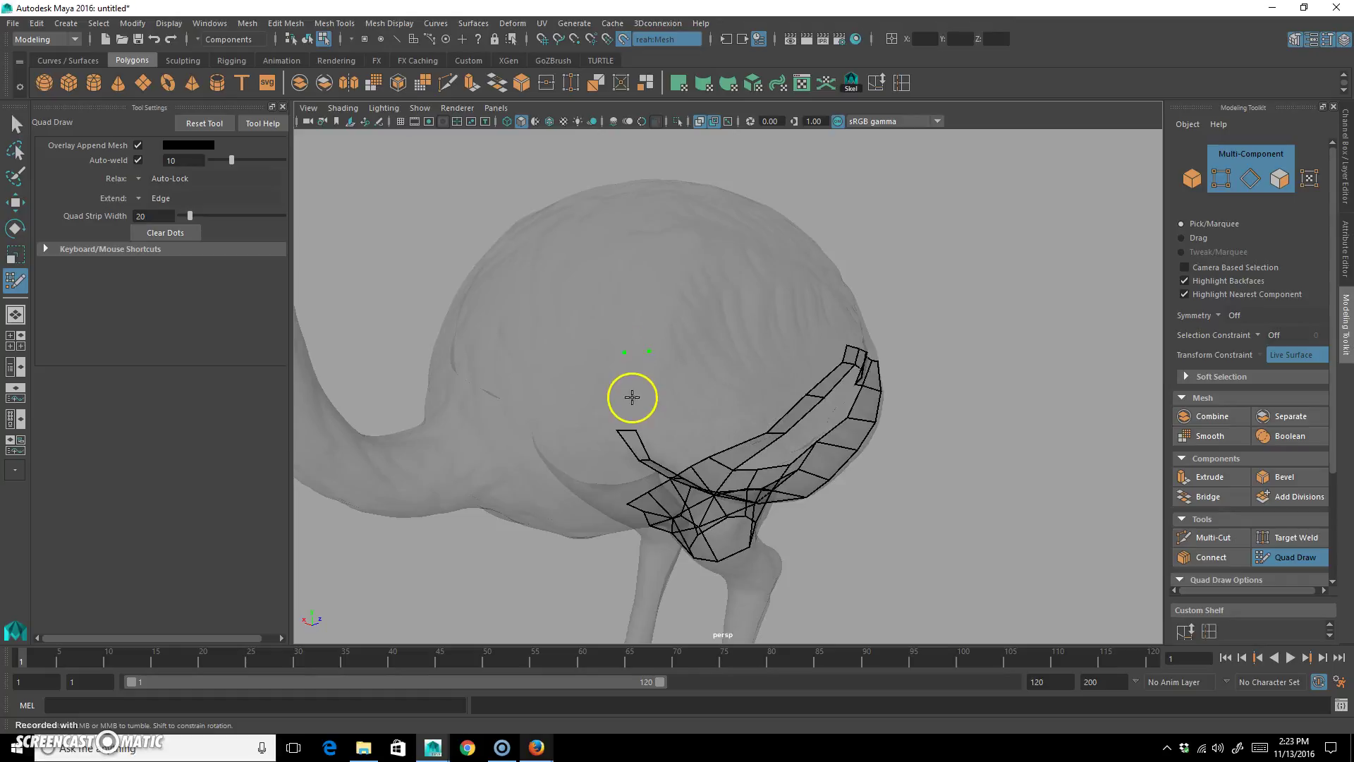
left_click(634, 394, "shift")
mouse_move(740, 334)
left_mouse_down("alt")
mouse_move(679, 327)
mouse_move(708, 305)
mouse_move(743, 326)
mouse_move(783, 324)
mouse_move(705, 281)
left_mouse_up("alt")
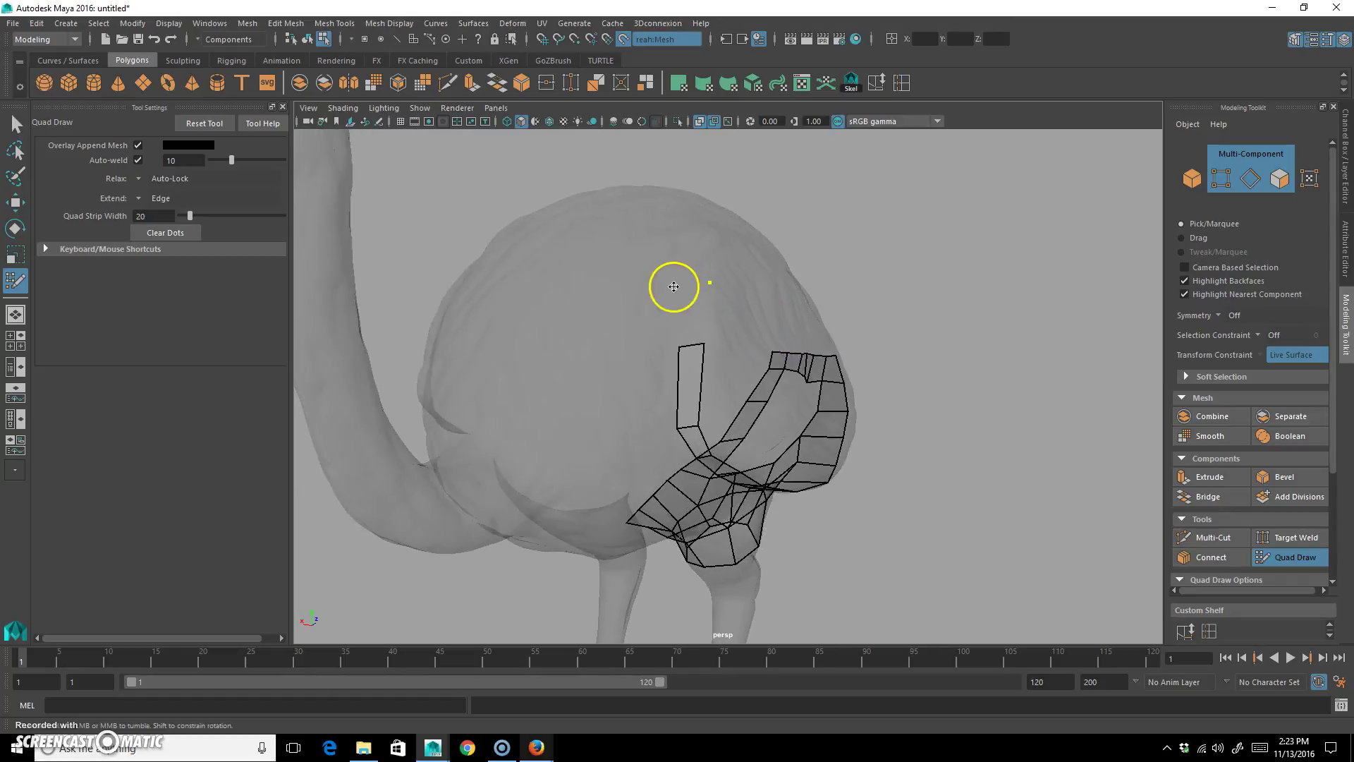
mouse_move(791, 395)
left_mouse_down("alt")
mouse_move(650, 387)
mouse_move(715, 368)
mouse_move(707, 320)
mouse_move(786, 399)
mouse_move(683, 405)
mouse_move(757, 375)
mouse_move(689, 347)
mouse_move(689, 324)
mouse_move(718, 300)
mouse_move(683, 289)
mouse_move(731, 332)
mouse_move(619, 341)
mouse_move(683, 402)
mouse_move(628, 475)
left_mouse_up("alt")
Step: Place new vertex dots on the body below the neck strip
left_click(634, 479)
mouse_move(729, 499)
left_mouse_down("alt")
mouse_move(707, 438)
mouse_move(734, 430)
left_mouse_up("alt")
left_click(693, 349)
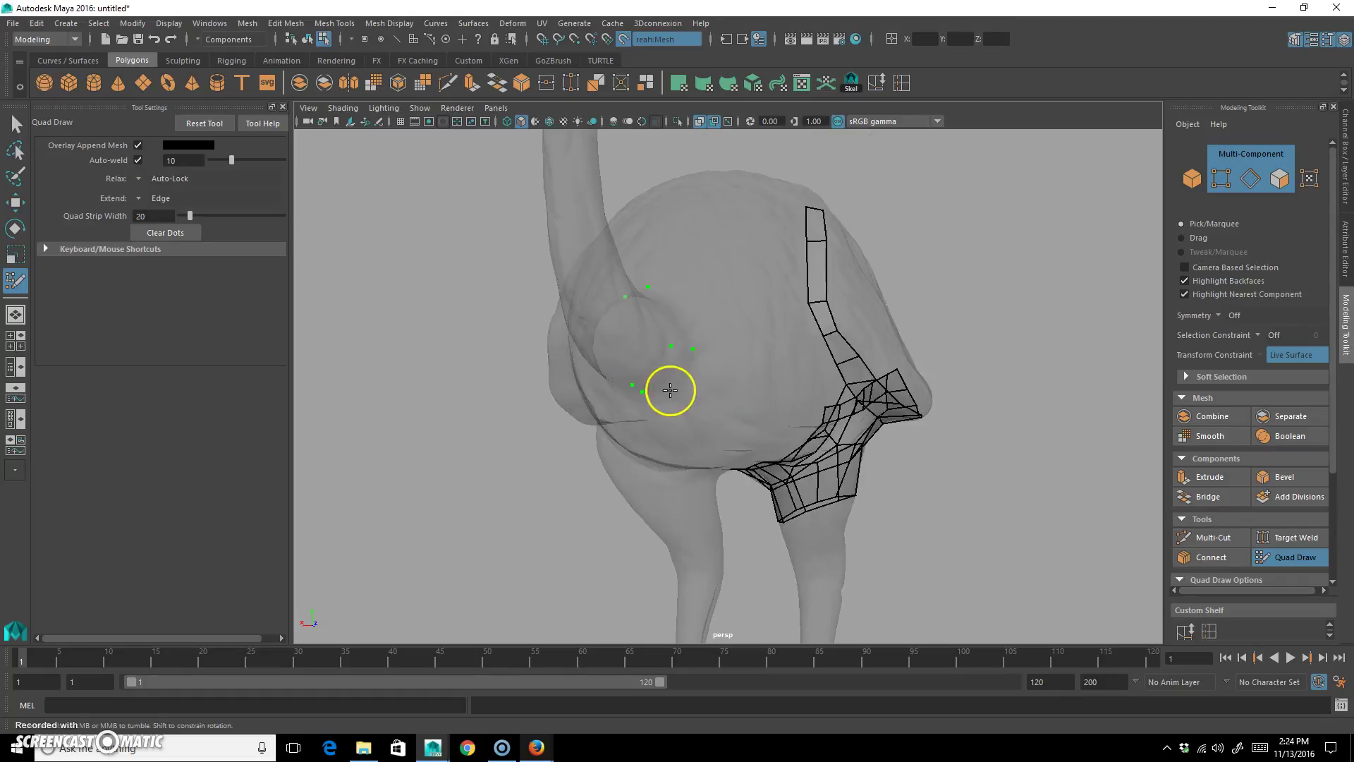
left_click_drag(670, 389, 676, 336, "alt")
mouse_move(693, 382)
left_mouse_down("alt")
mouse_move(675, 392)
mouse_move(625, 357)
mouse_move(558, 365)
mouse_move(629, 369)
mouse_move(634, 292)
left_mouse_up("alt")
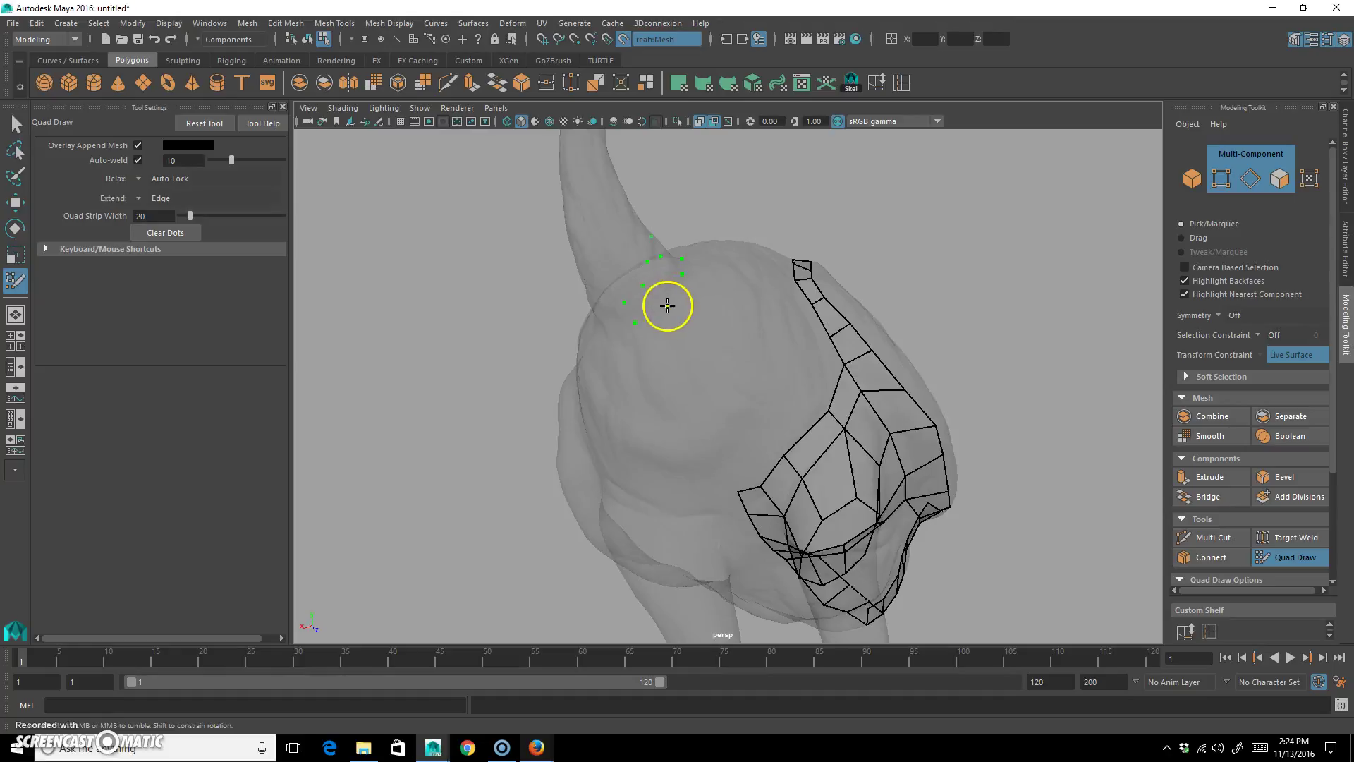
left_click_drag(669, 286, 662, 333, "alt")
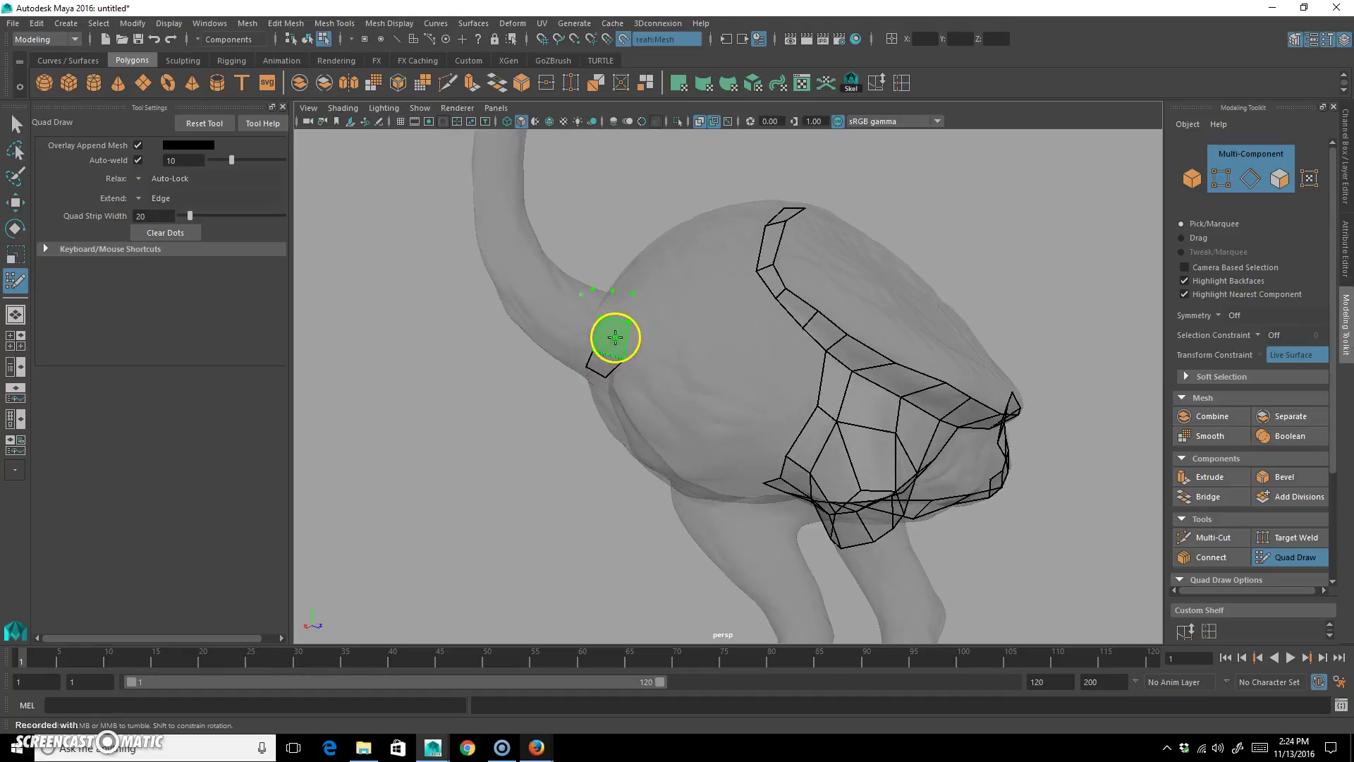
mouse_move(616, 386)
left_mouse_down("alt")
mouse_move(650, 366)
mouse_move(584, 368)
mouse_move(592, 388)
left_mouse_up("alt")
Step: Fill a quad linking the new chest dots to the neck strip and inspect it from several angles
left_click(588, 381, "shift")
mouse_move(558, 446)
left_mouse_down("alt")
mouse_move(670, 321)
mouse_move(565, 396)
mouse_move(616, 375)
mouse_move(716, 390)
mouse_move(726, 329)
mouse_move(777, 335)
mouse_move(686, 345)
mouse_move(728, 320)
mouse_move(707, 368)
mouse_move(656, 390)
mouse_move(668, 414)
mouse_move(657, 341)
left_mouse_up("alt")
left_click_drag(661, 392, 649, 366, "alt")
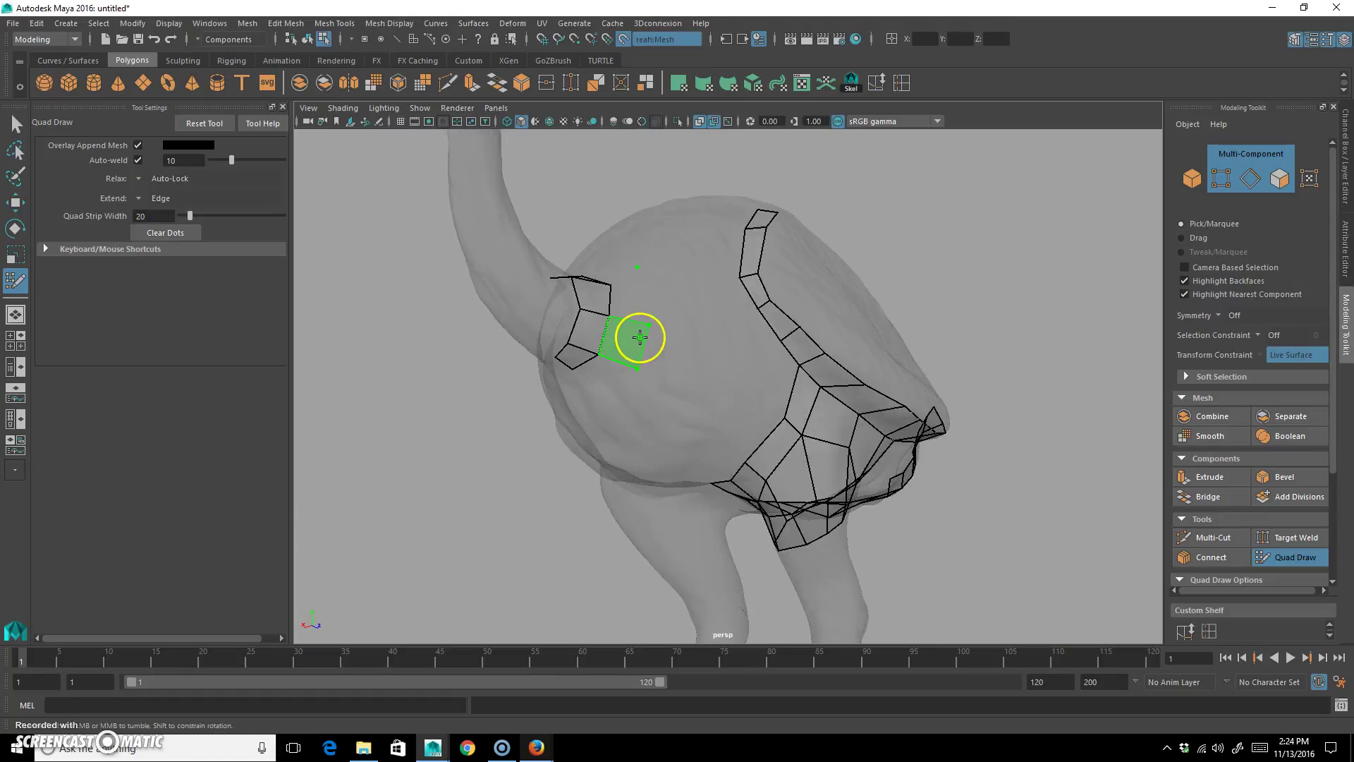
mouse_move(639, 320)
left_mouse_down("alt")
mouse_move(688, 387)
mouse_move(666, 356)
left_mouse_up("alt")
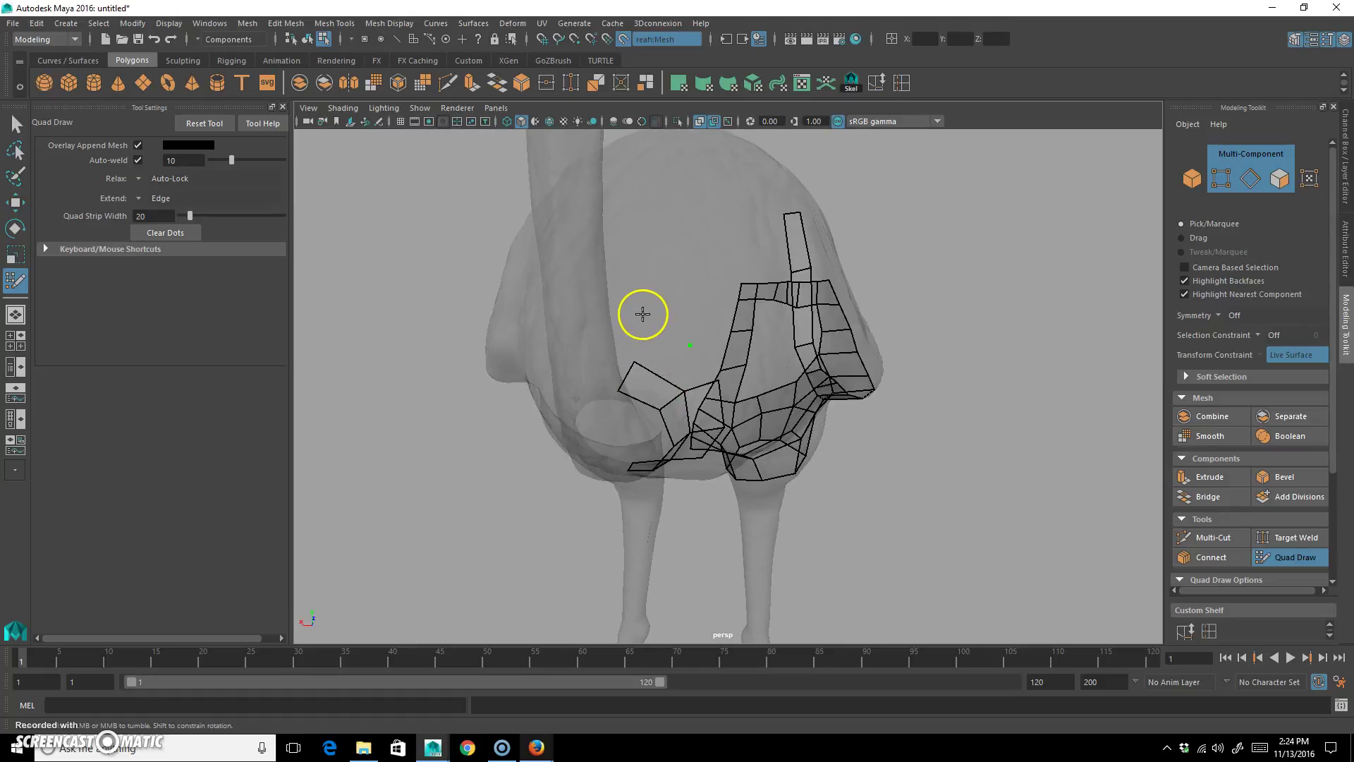
left_click_drag(692, 386, 678, 415, "alt")
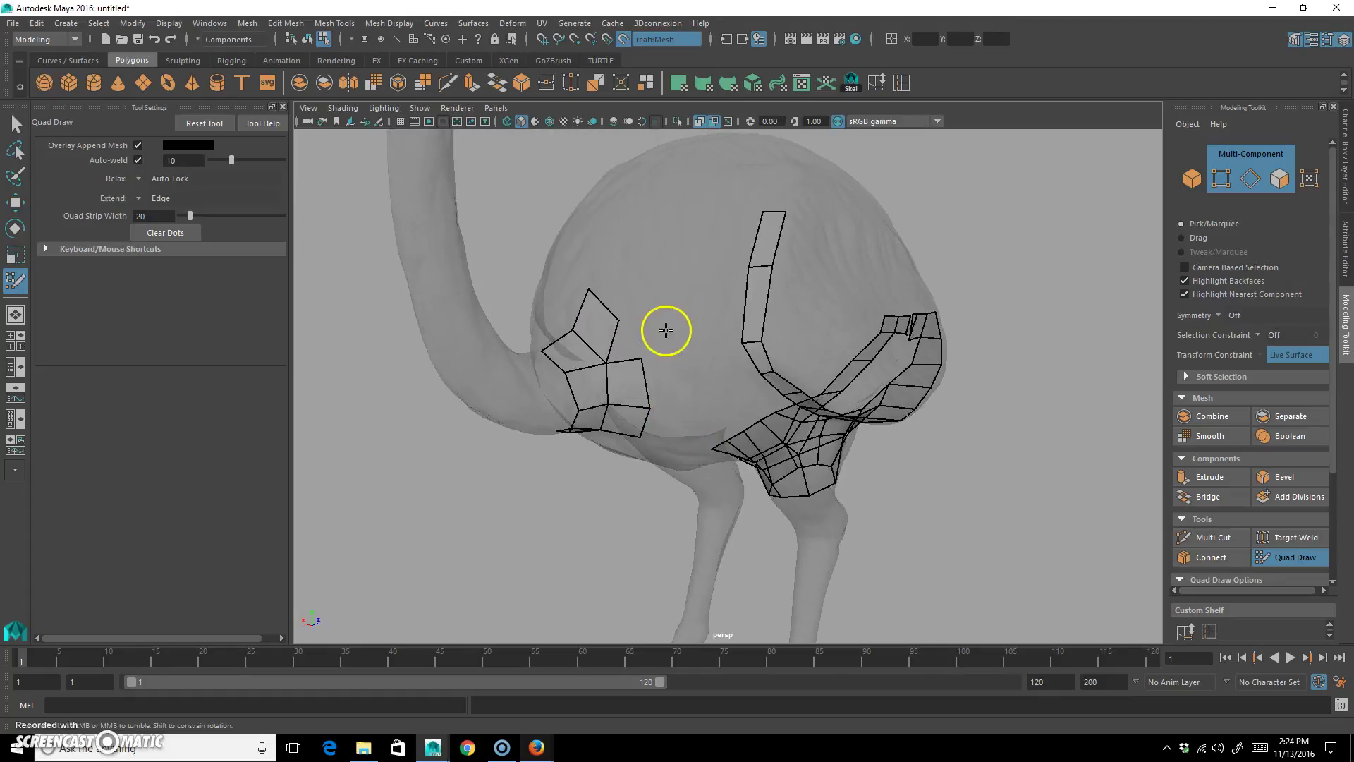
mouse_move(619, 495)
left_mouse_down("alt")
mouse_move(644, 396)
mouse_move(609, 311)
left_mouse_up("alt")
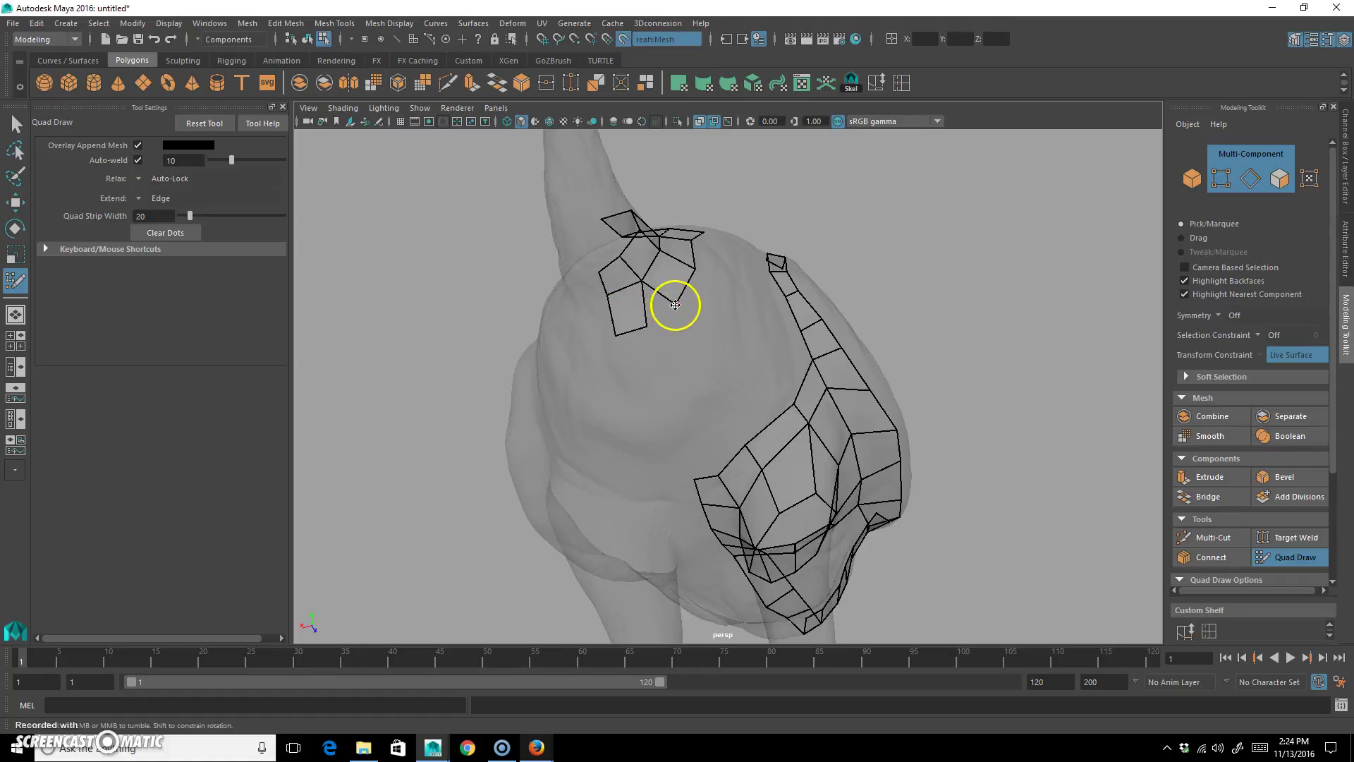
mouse_move(668, 321)
left_mouse_down("alt")
mouse_move(704, 390)
mouse_move(677, 371)
mouse_move(677, 390)
mouse_move(621, 371)
mouse_move(632, 315)
mouse_move(741, 290)
left_mouse_up("alt")
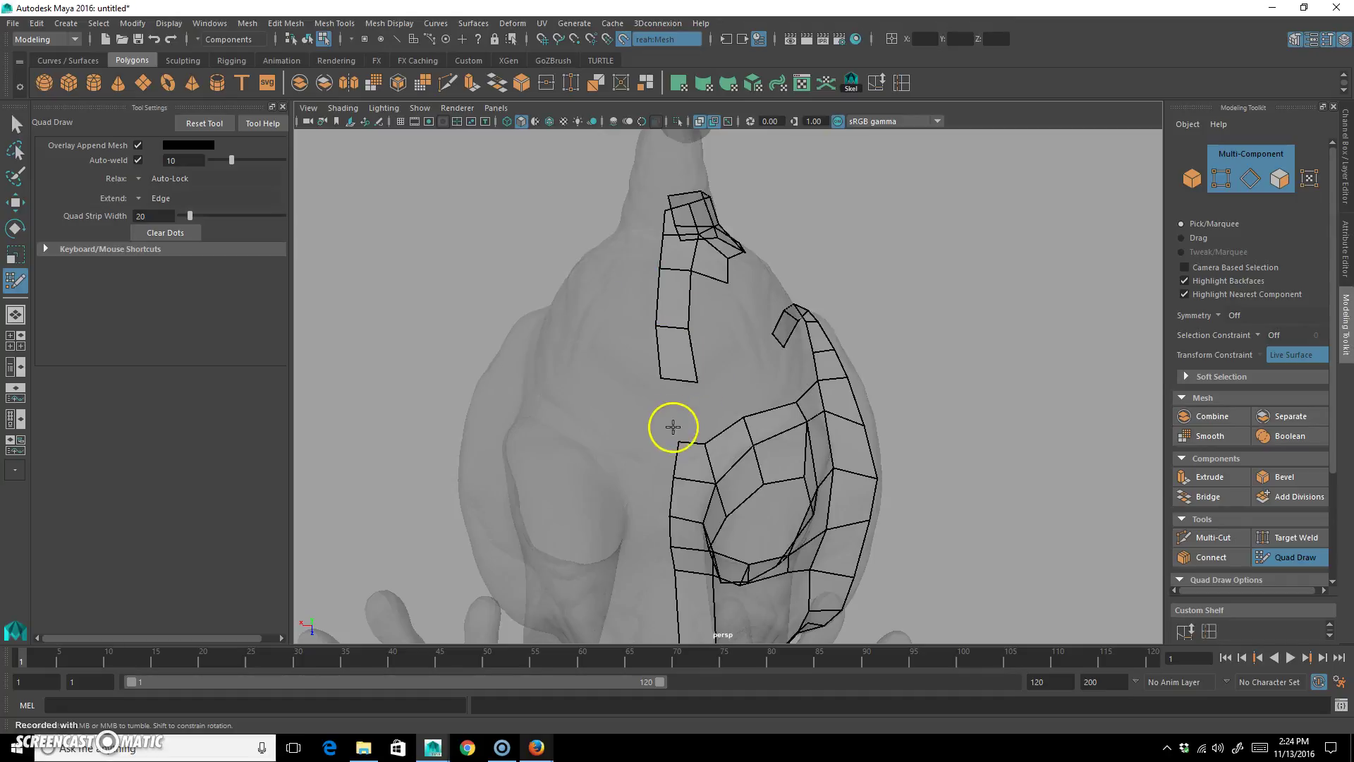
mouse_move(755, 429)
left_mouse_down("alt")
mouse_move(725, 444)
mouse_move(659, 417)
mouse_move(714, 468)
mouse_move(701, 416)
mouse_move(607, 320)
mouse_move(600, 345)
left_mouse_up("alt")
Step: Fill the previewed quad and bridge the left strip to a new dot with two more quads
left_click(621, 349, "shift")
left_click(633, 241)
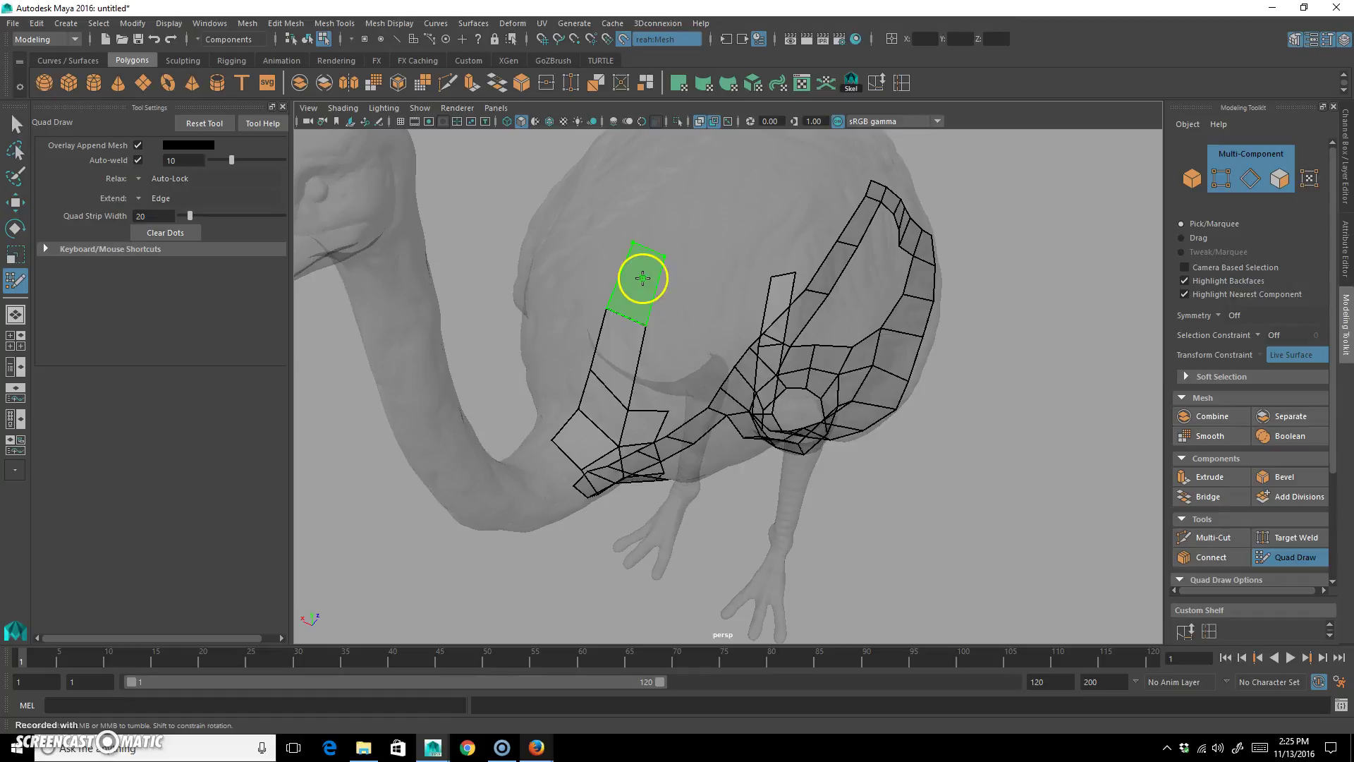
mouse_move(783, 244)
left_mouse_down("alt")
mouse_move(700, 375)
mouse_move(639, 312)
left_mouse_up("alt")
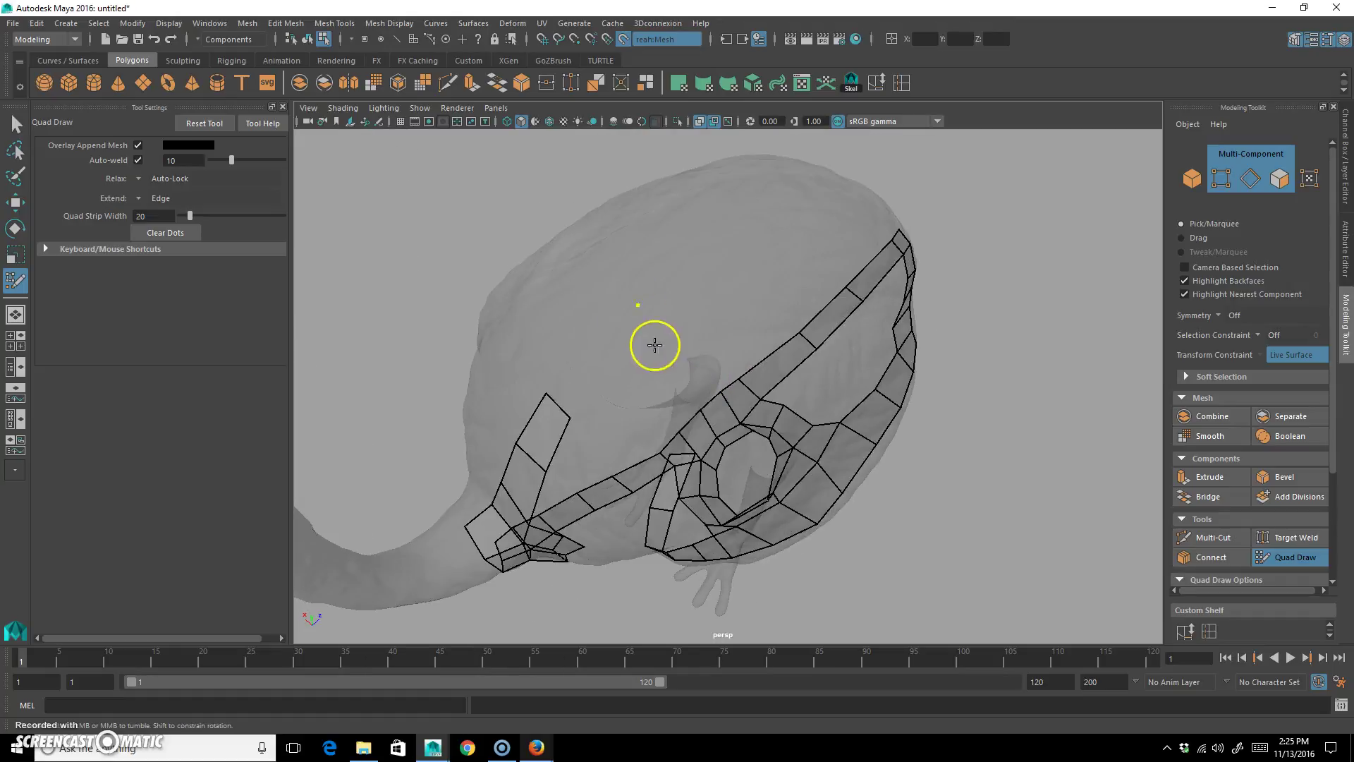
left_click(593, 356, "shift")
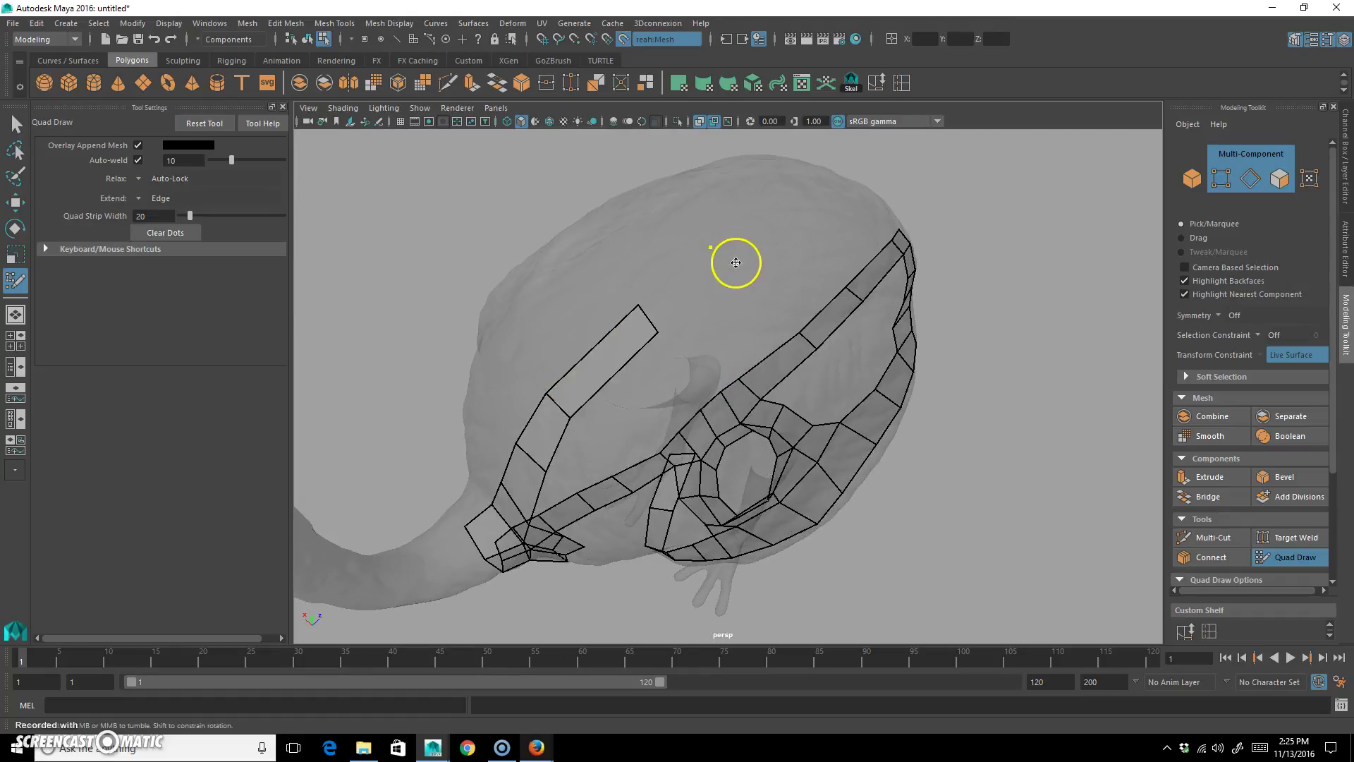
left_click(676, 294, "shift")
Step: Orbit and pan around the ostrich to inspect the new quads from frontal, low and side angles
mouse_move(825, 281)
left_mouse_down("alt")
mouse_move(569, 278)
mouse_move(789, 349)
mouse_move(870, 309)
mouse_move(853, 293)
mouse_move(810, 356)
left_mouse_up("alt")
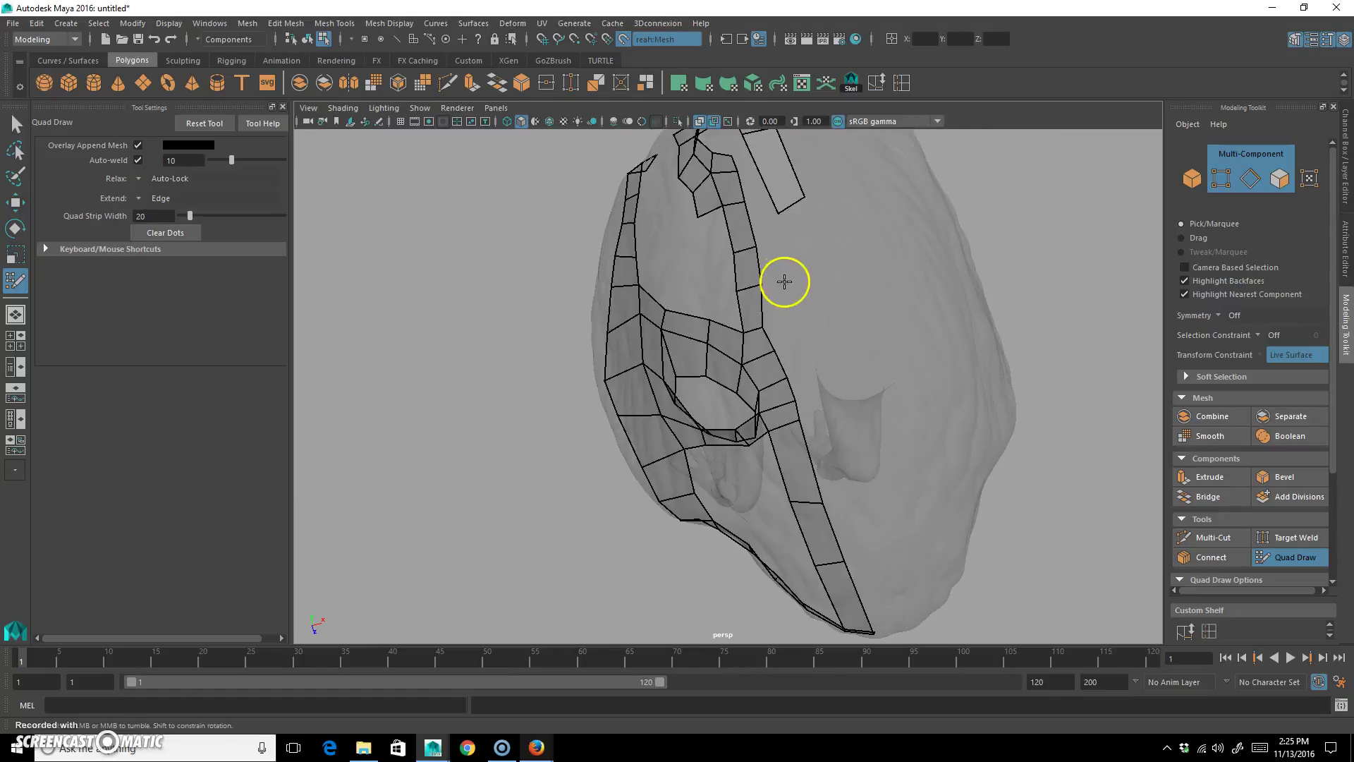
mouse_move(795, 254)
left_mouse_down("alt")
mouse_move(825, 380)
mouse_move(783, 284)
left_mouse_up("alt")
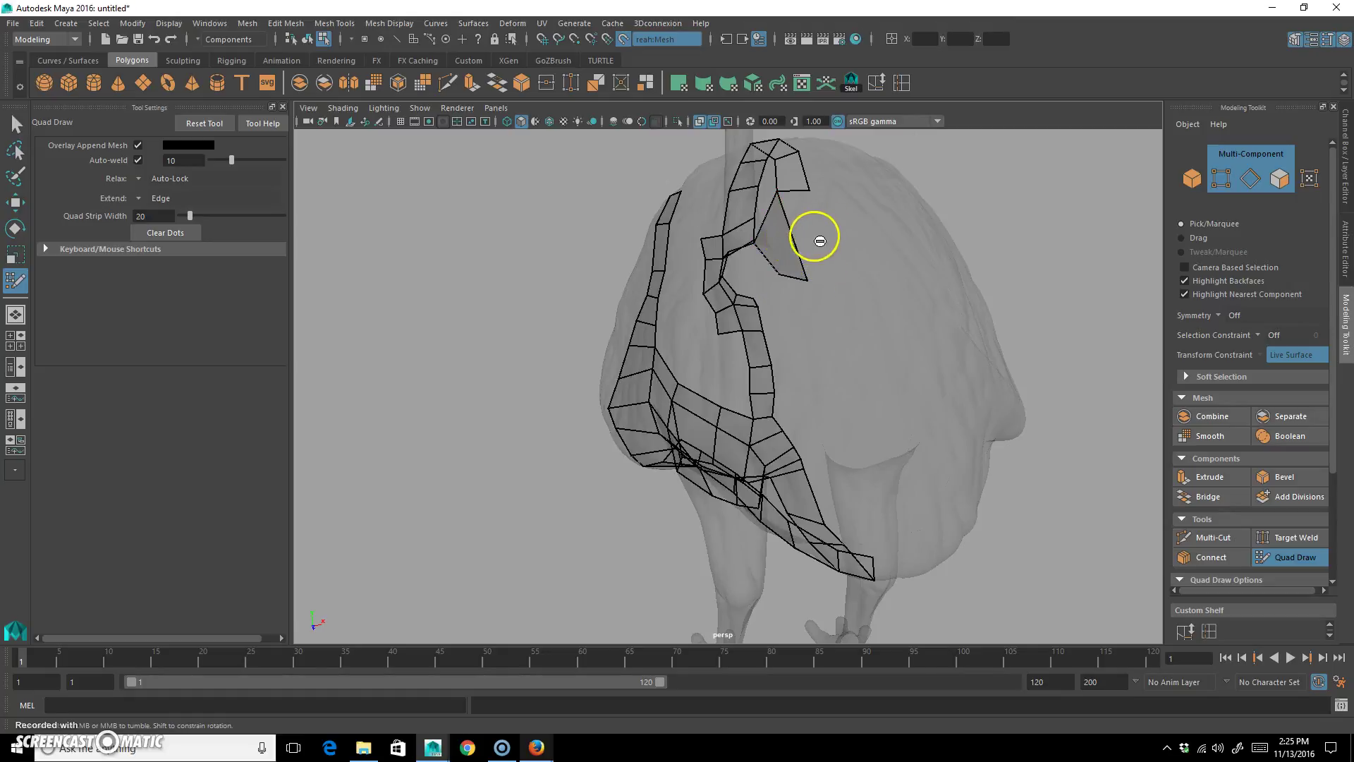
left_click_drag(822, 287, 786, 257, "alt")
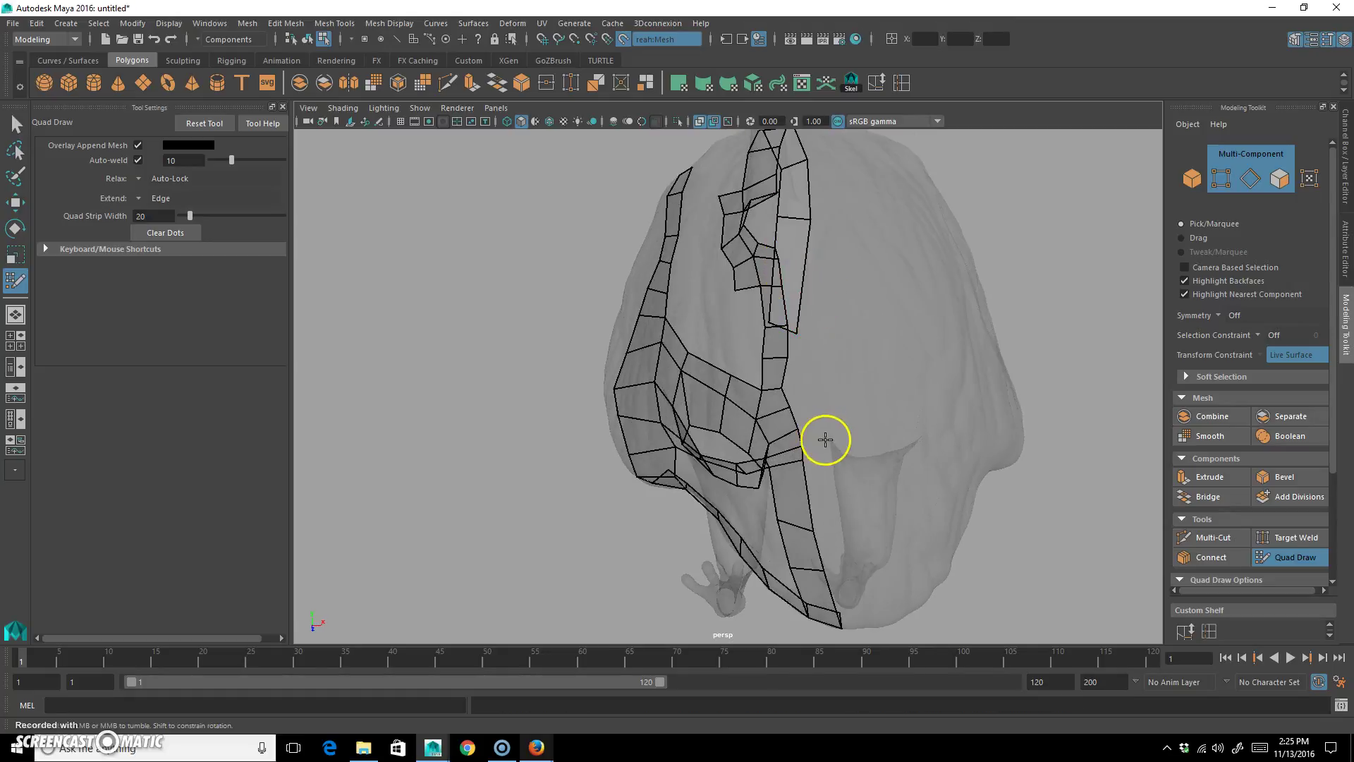
left_click_drag(825, 440, 818, 297, "alt")
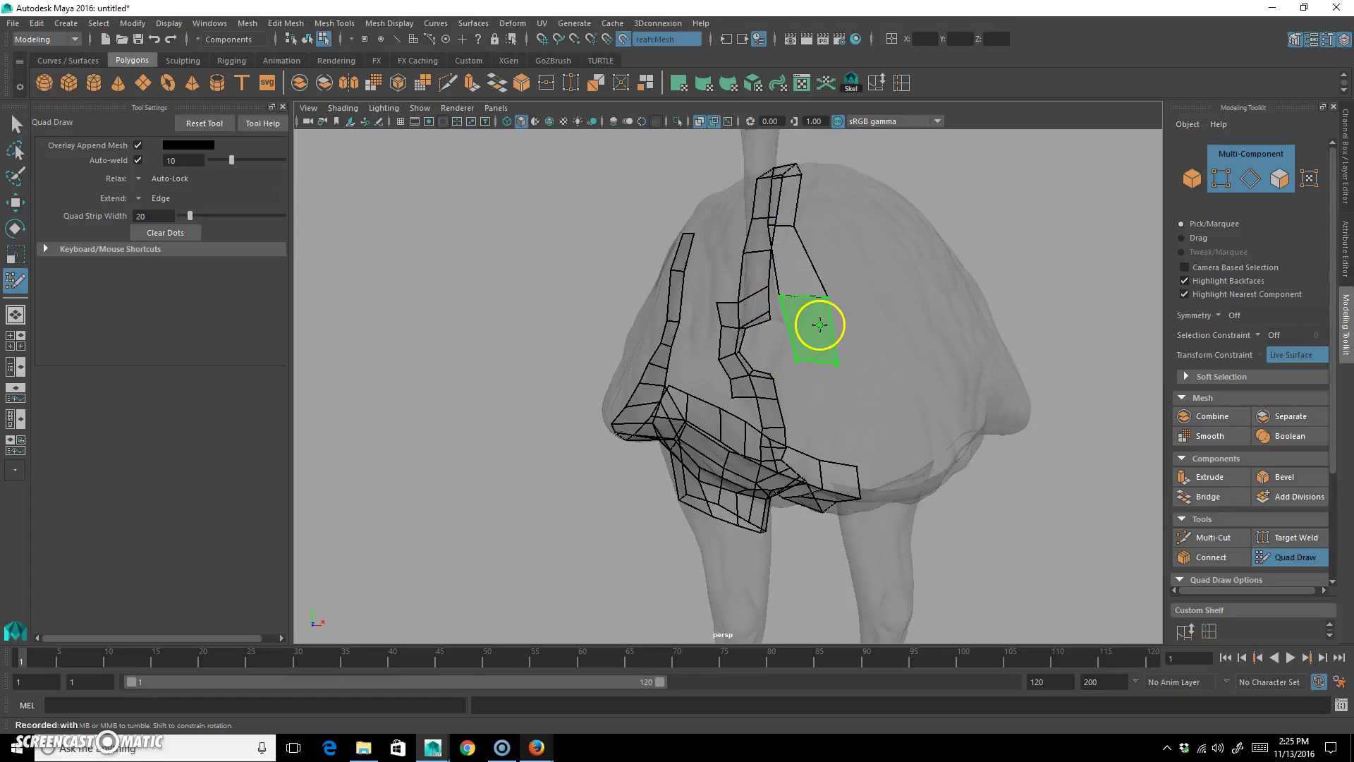
middle_click_drag(884, 461, 849, 354, "alt")
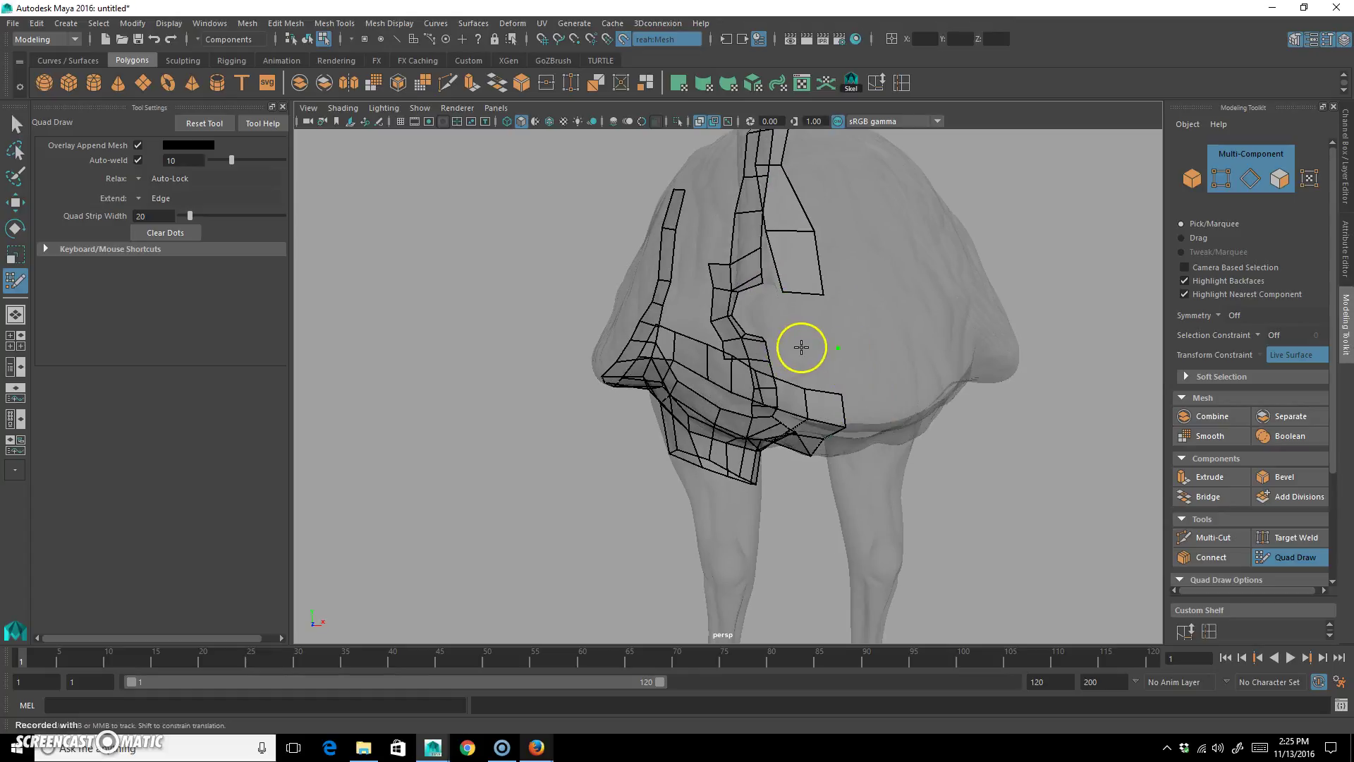
left_click_drag(730, 366, 938, 436, "alt")
mouse_move(876, 313)
left_mouse_down("alt")
mouse_move(955, 402)
mouse_move(910, 403)
mouse_move(874, 435)
mouse_move(882, 468)
mouse_move(889, 393)
left_mouse_up("alt")
left_click_drag(766, 253, 851, 373, "alt")
mouse_move(870, 366)
left_mouse_down("alt")
mouse_move(795, 432)
mouse_move(762, 423)
mouse_move(801, 459)
mouse_move(801, 447)
left_mouse_up("alt")
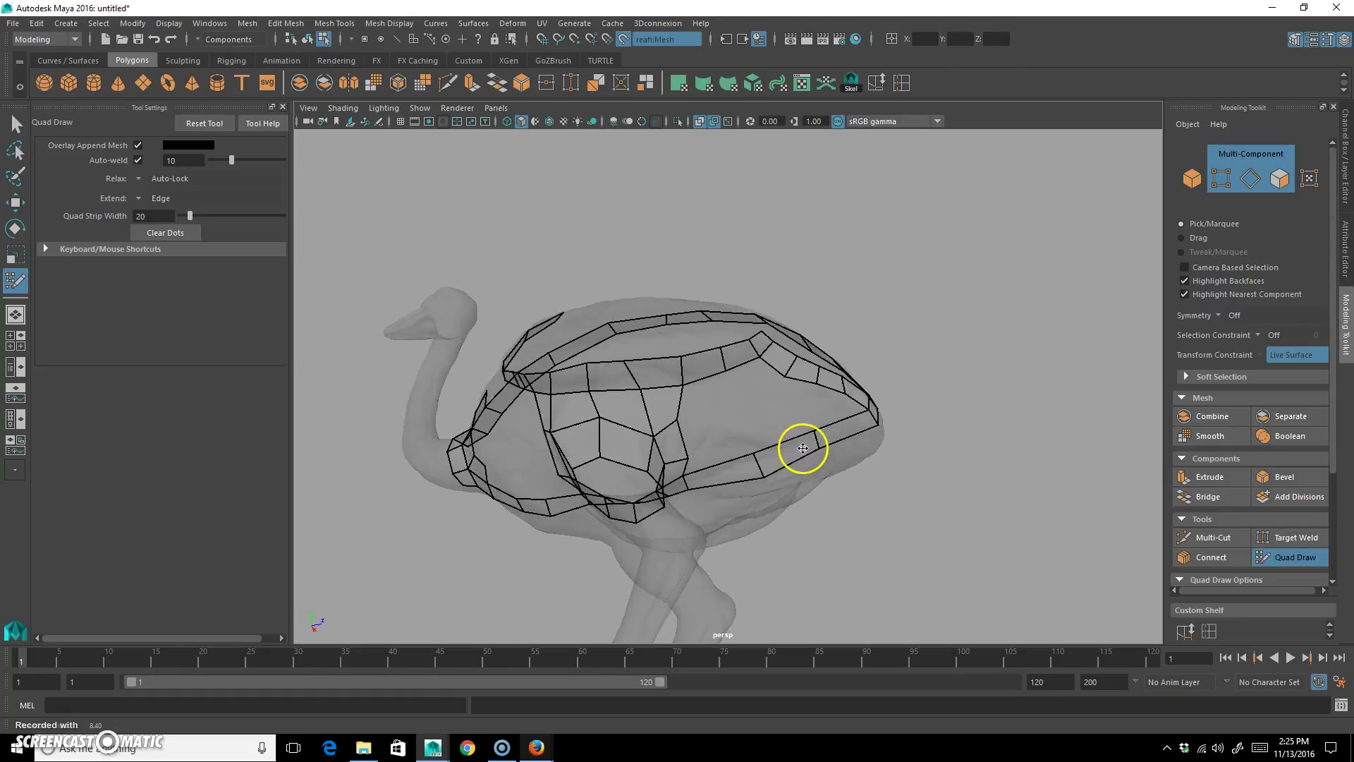
Step: Fill the previewed quad and add a dot-joined quad to close a gap in the body side
left_click(835, 407, "shift")
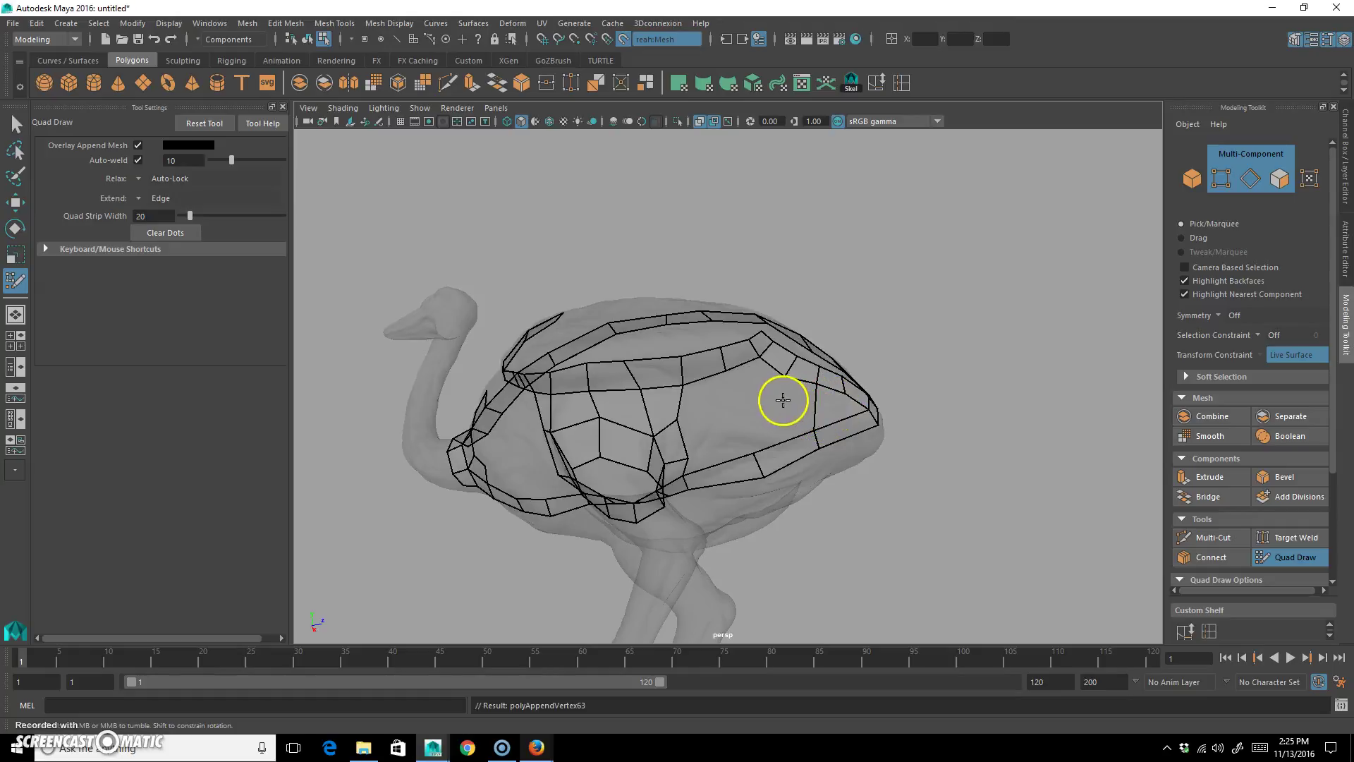
left_click_drag(778, 404, 787, 413, "alt")
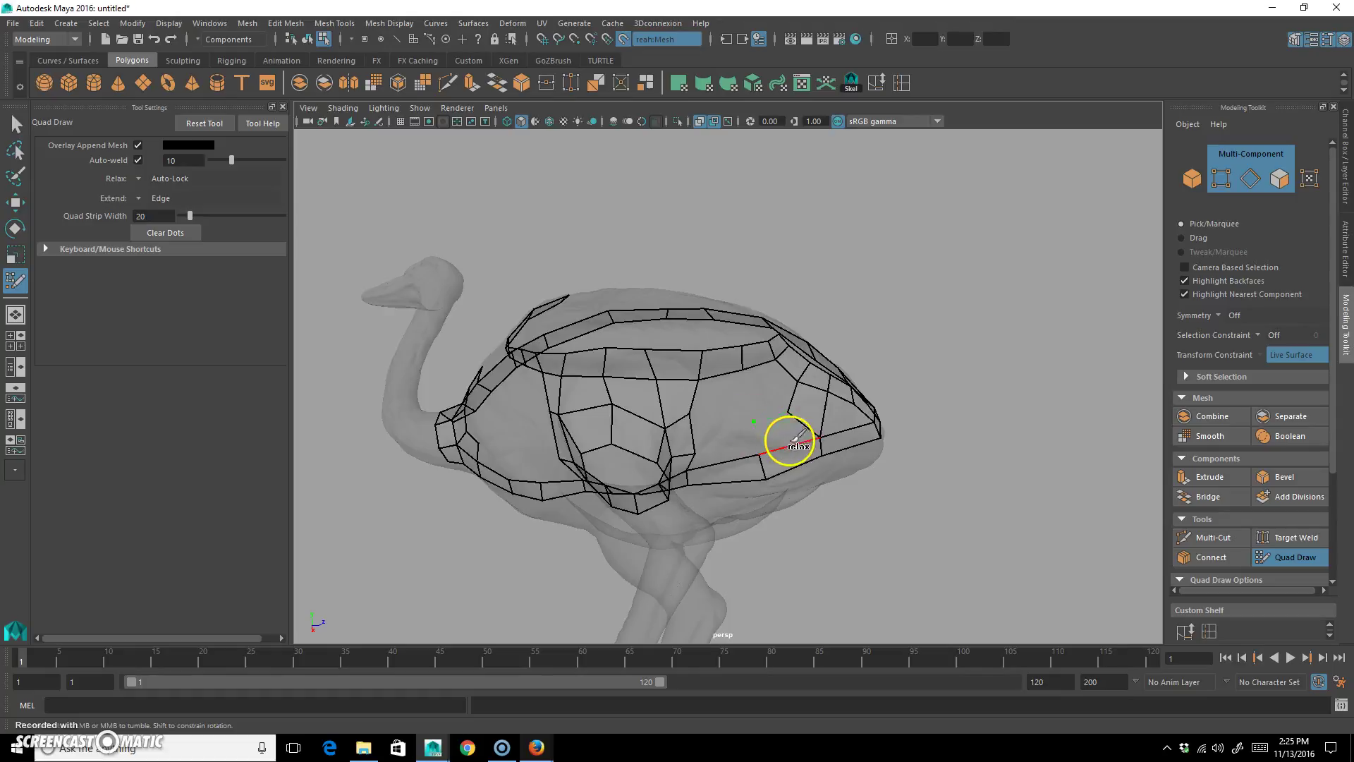
left_click_drag(722, 463, 737, 443, "alt")
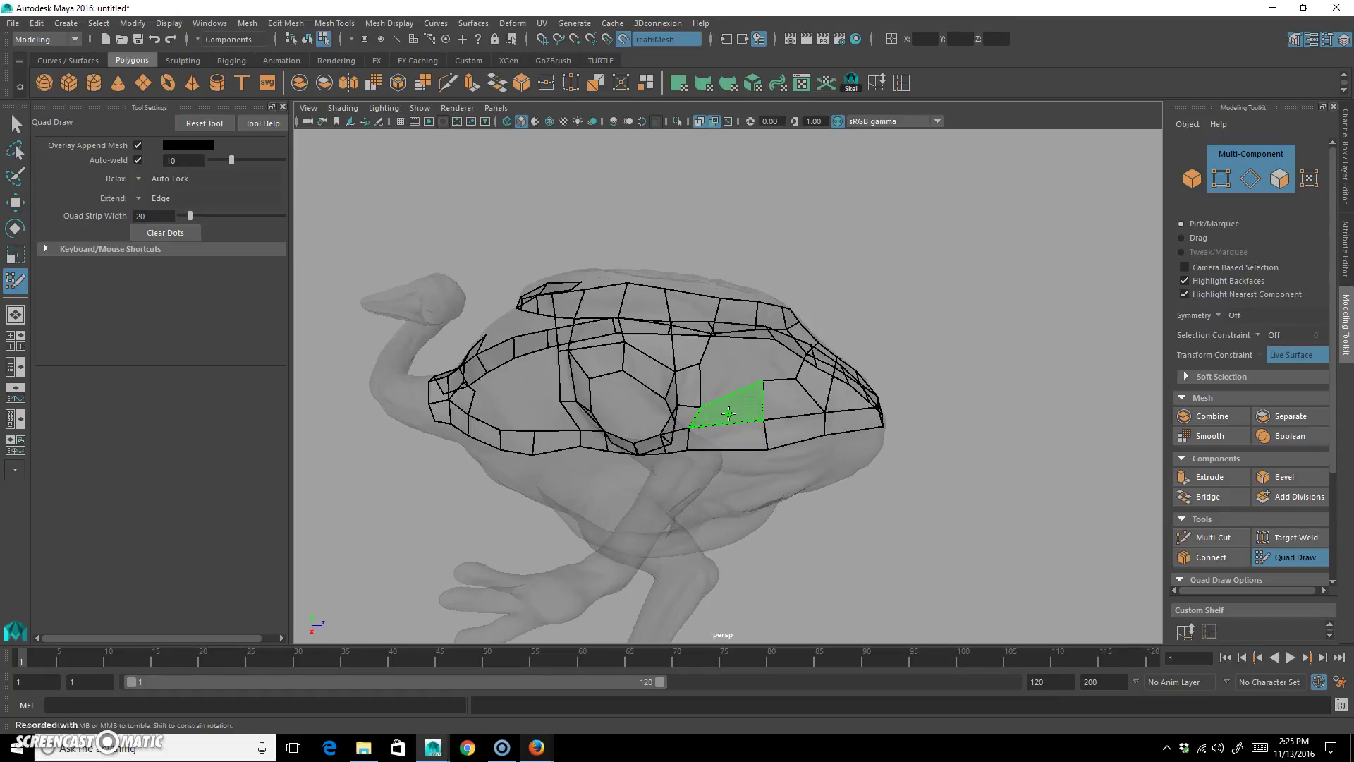
left_click_drag(736, 408, 729, 394, "alt")
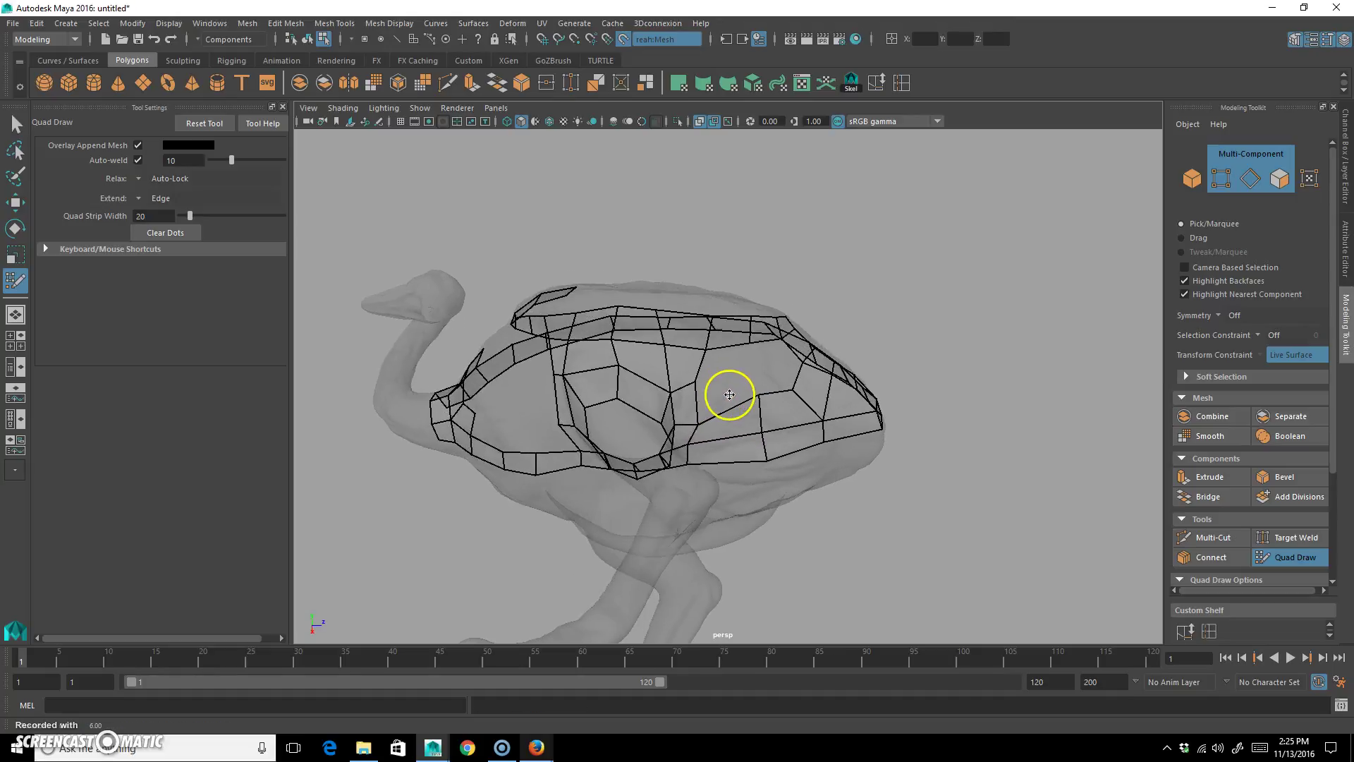
left_click(746, 374)
left_click(719, 395, "shift")
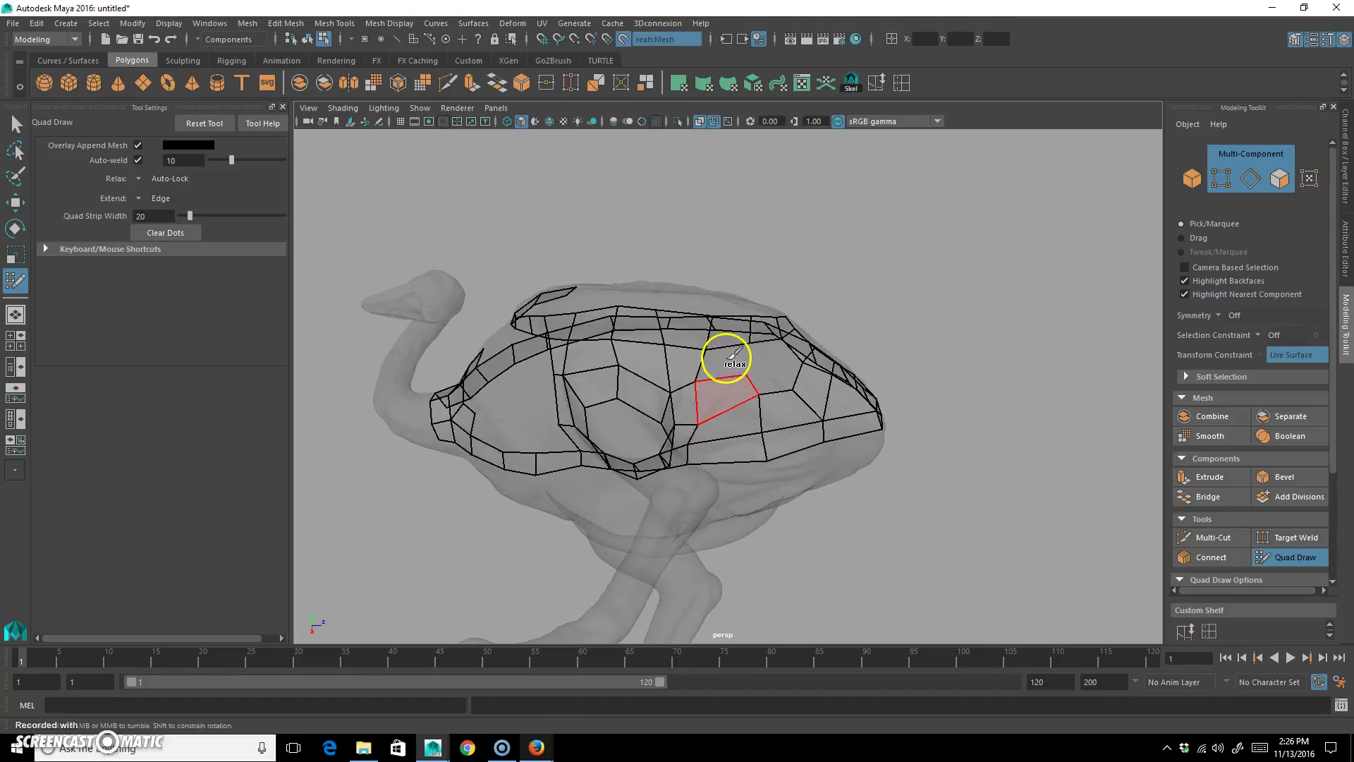
Step: Orbit around the shell to check for remaining gaps near the neck base and front
mouse_move(730, 358)
left_mouse_down("alt")
mouse_move(801, 408)
mouse_move(773, 392)
left_mouse_up("alt")
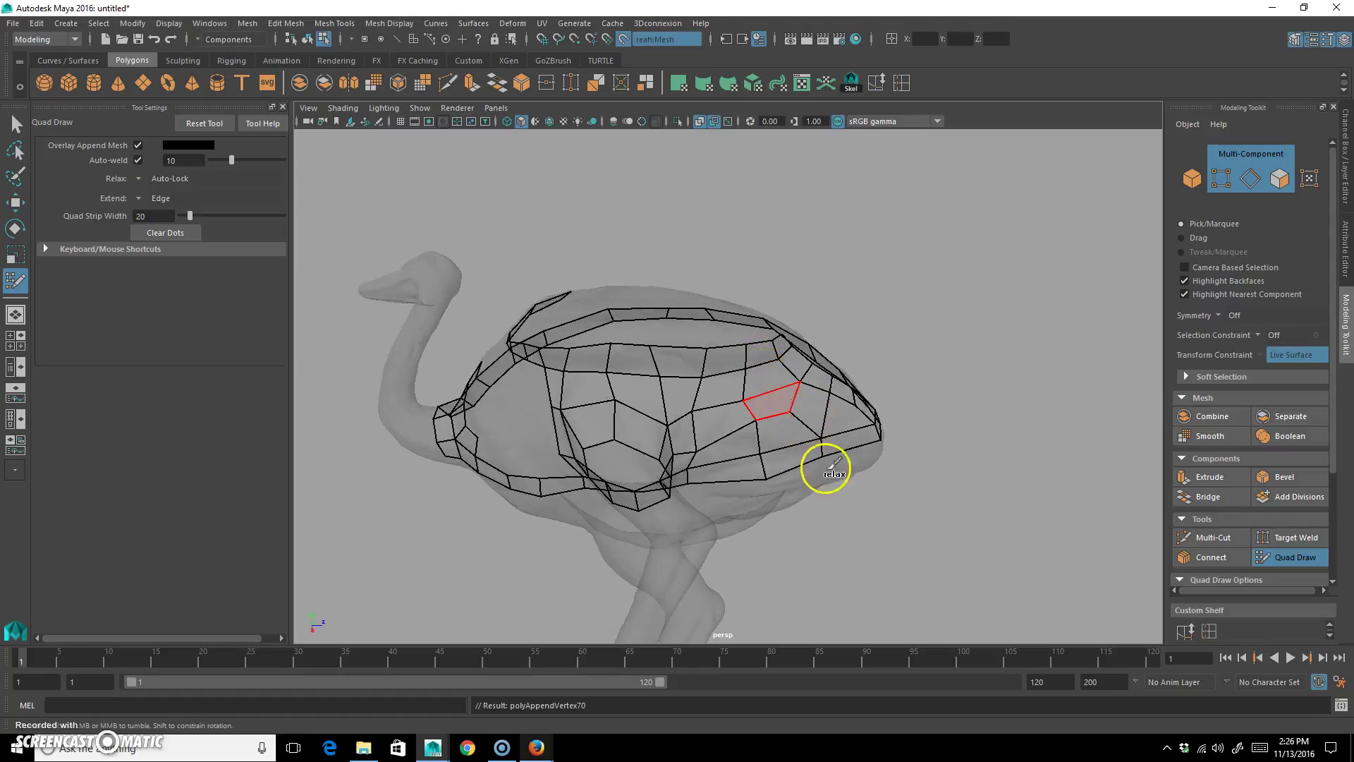
mouse_move(752, 394)
left_mouse_down("alt")
mouse_move(810, 417)
mouse_move(727, 386)
left_mouse_up("alt")
mouse_move(816, 422)
left_mouse_down("alt")
mouse_move(810, 393)
mouse_move(816, 426)
left_mouse_up("alt")
mouse_move(810, 477)
left_mouse_down("alt")
mouse_move(858, 469)
mouse_move(722, 459)
left_mouse_up("alt")
mouse_move(635, 467)
left_mouse_down("alt")
mouse_move(798, 453)
mouse_move(753, 446)
mouse_move(805, 453)
left_mouse_up("alt")
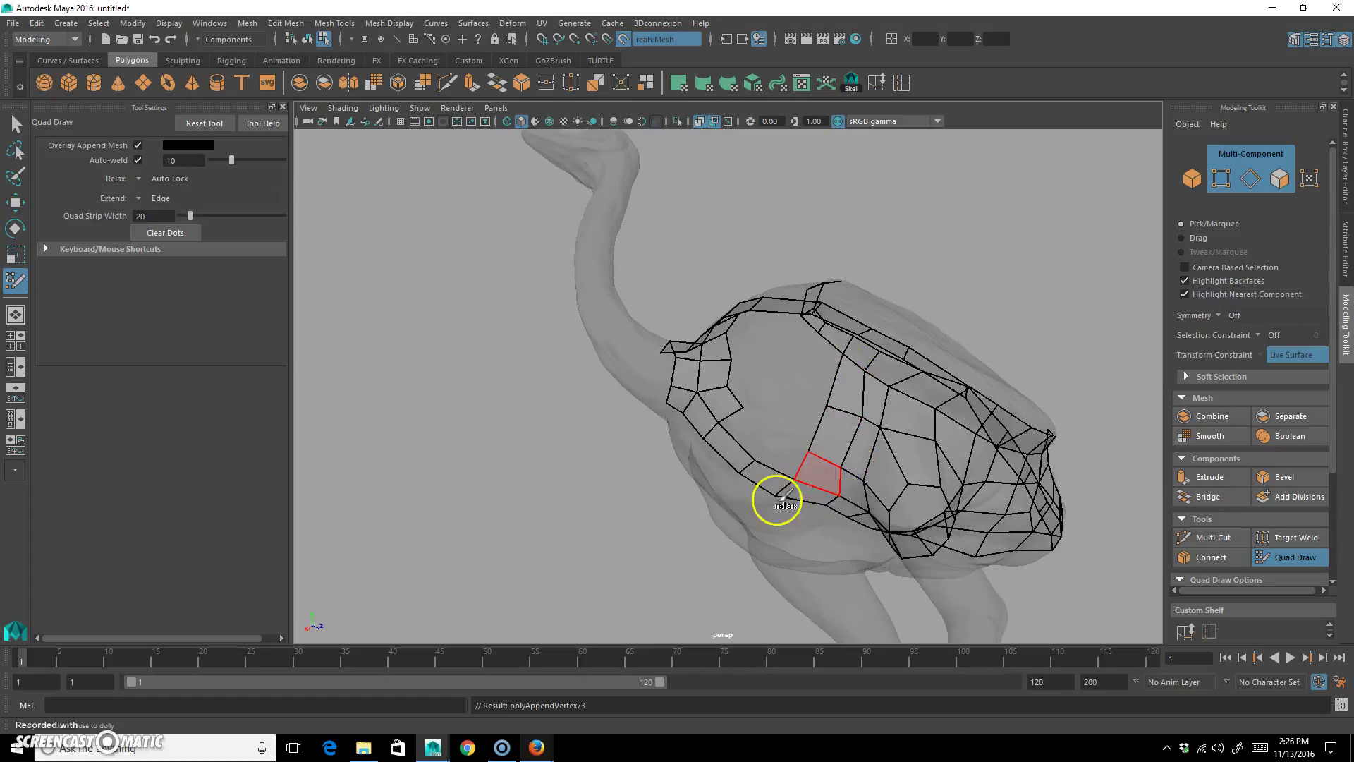
left_click_drag(773, 487, 779, 473, "alt")
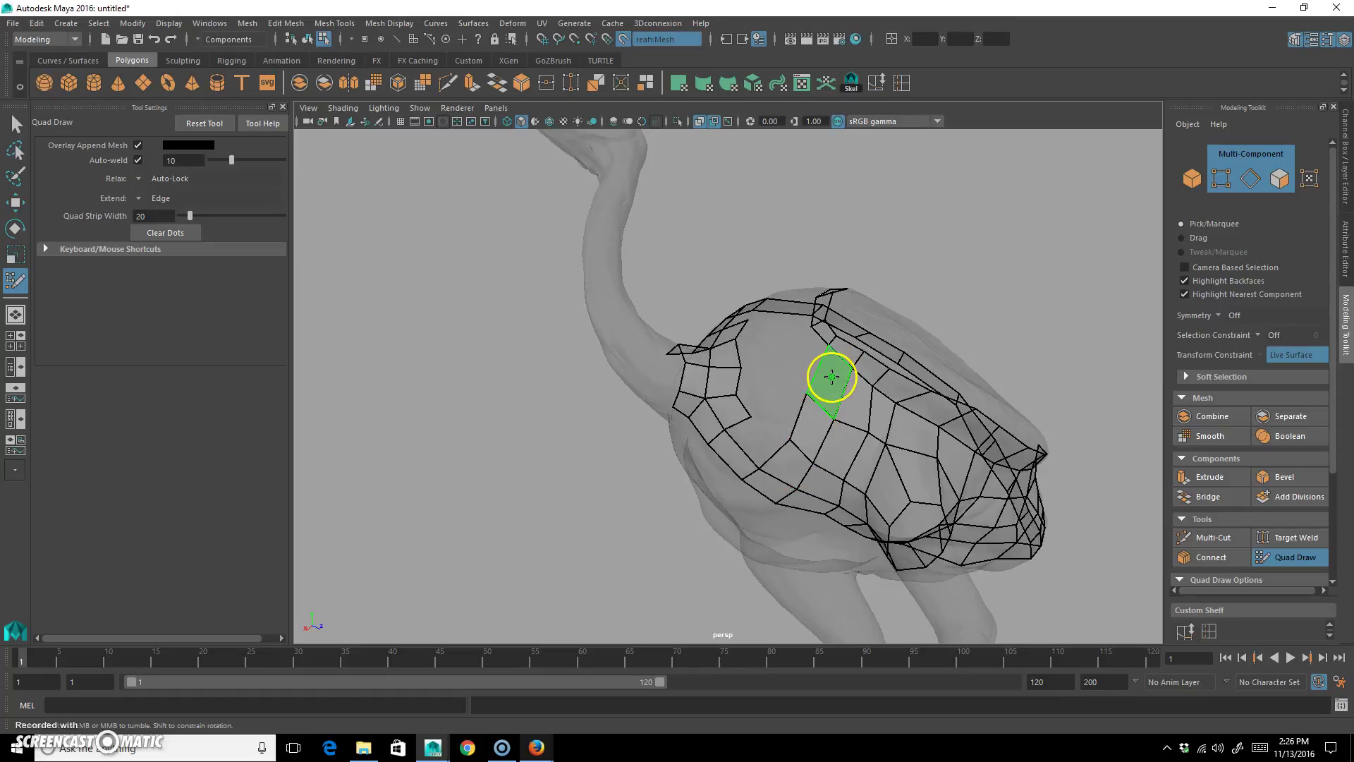
mouse_move(781, 460)
left_mouse_down("alt")
mouse_move(761, 423)
mouse_move(754, 438)
mouse_move(781, 428)
left_mouse_up("alt")
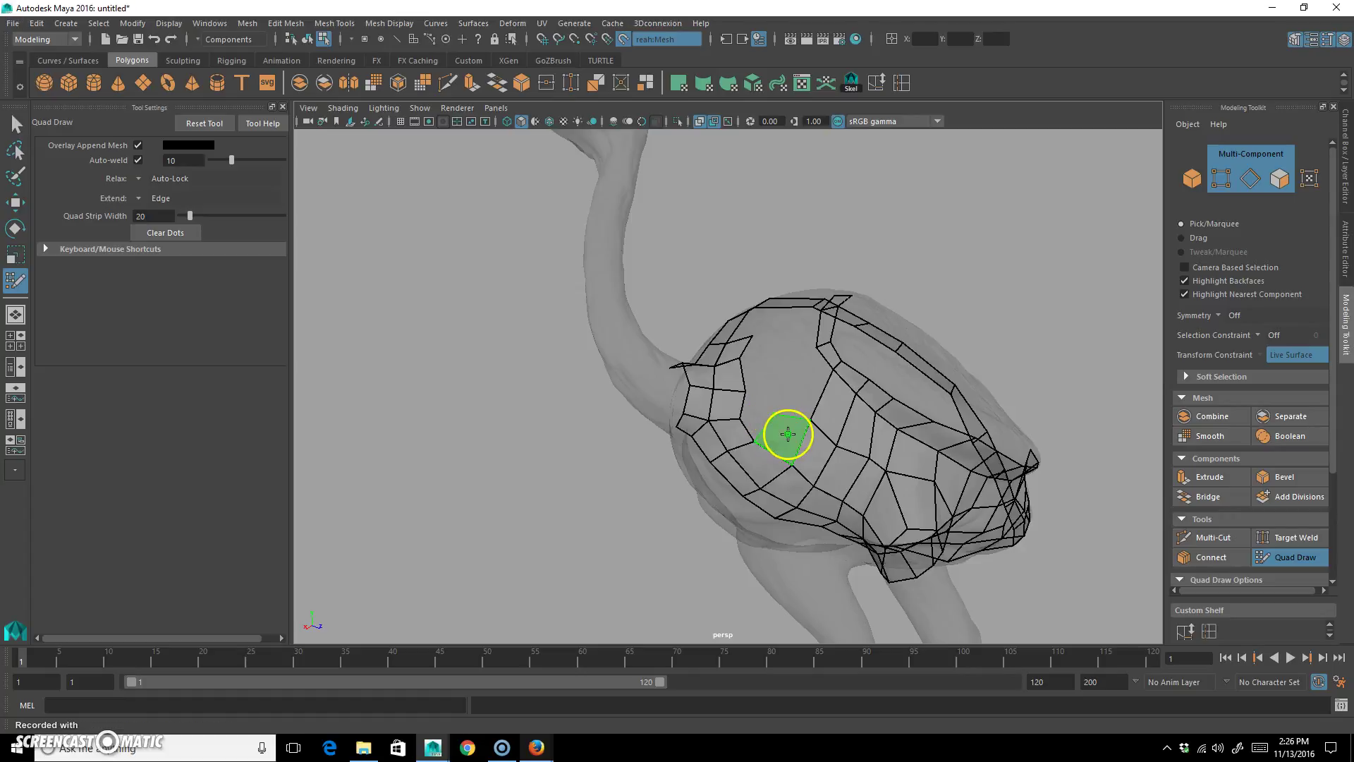
mouse_move(757, 412)
left_mouse_down("alt")
mouse_move(798, 456)
mouse_move(774, 405)
left_mouse_up("alt")
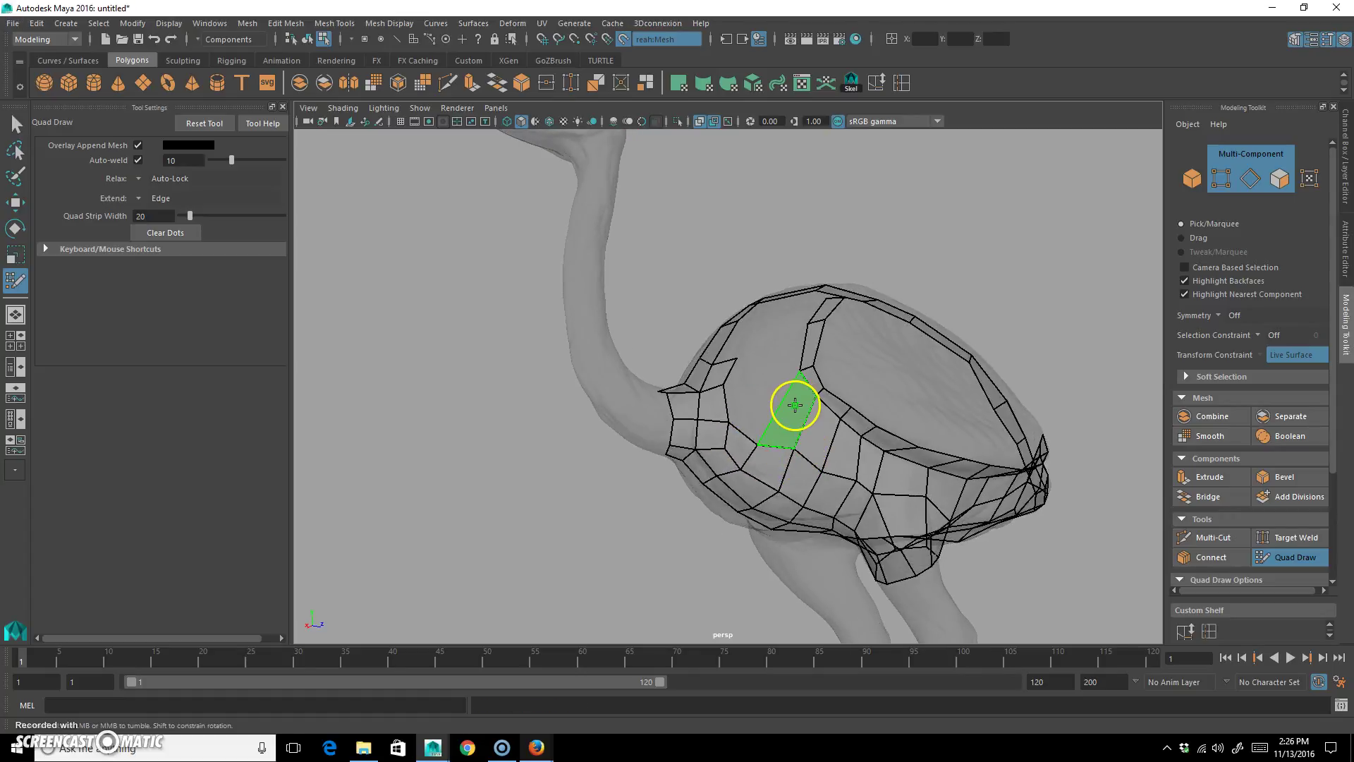
mouse_move(744, 413)
left_mouse_down("alt")
mouse_move(801, 447)
mouse_move(788, 416)
left_mouse_up("alt")
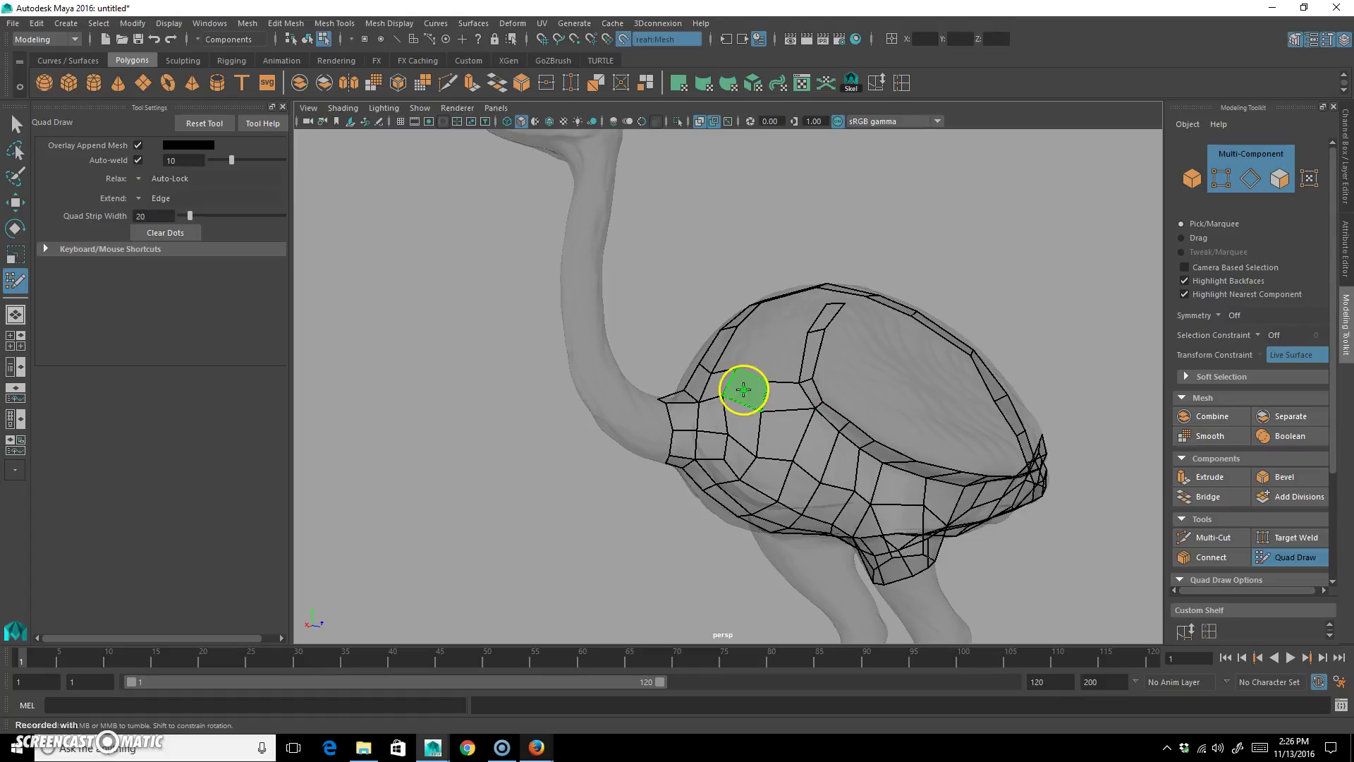
mouse_move(828, 418)
left_mouse_down("alt")
mouse_move(831, 408)
mouse_move(820, 428)
left_mouse_up("alt")
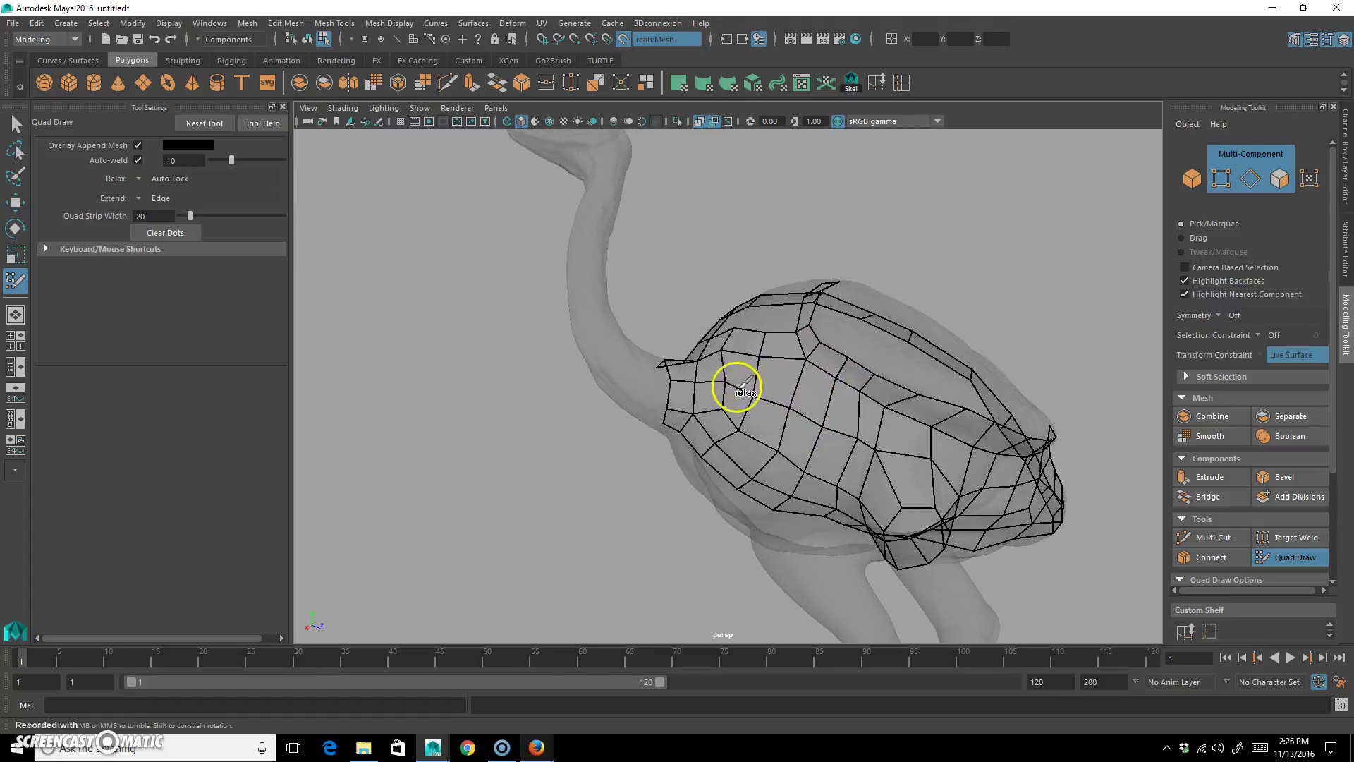
Step: Orbit the ostrich round to a side-on view of the lower body shell
left_click_drag(843, 480, 819, 493, "alt")
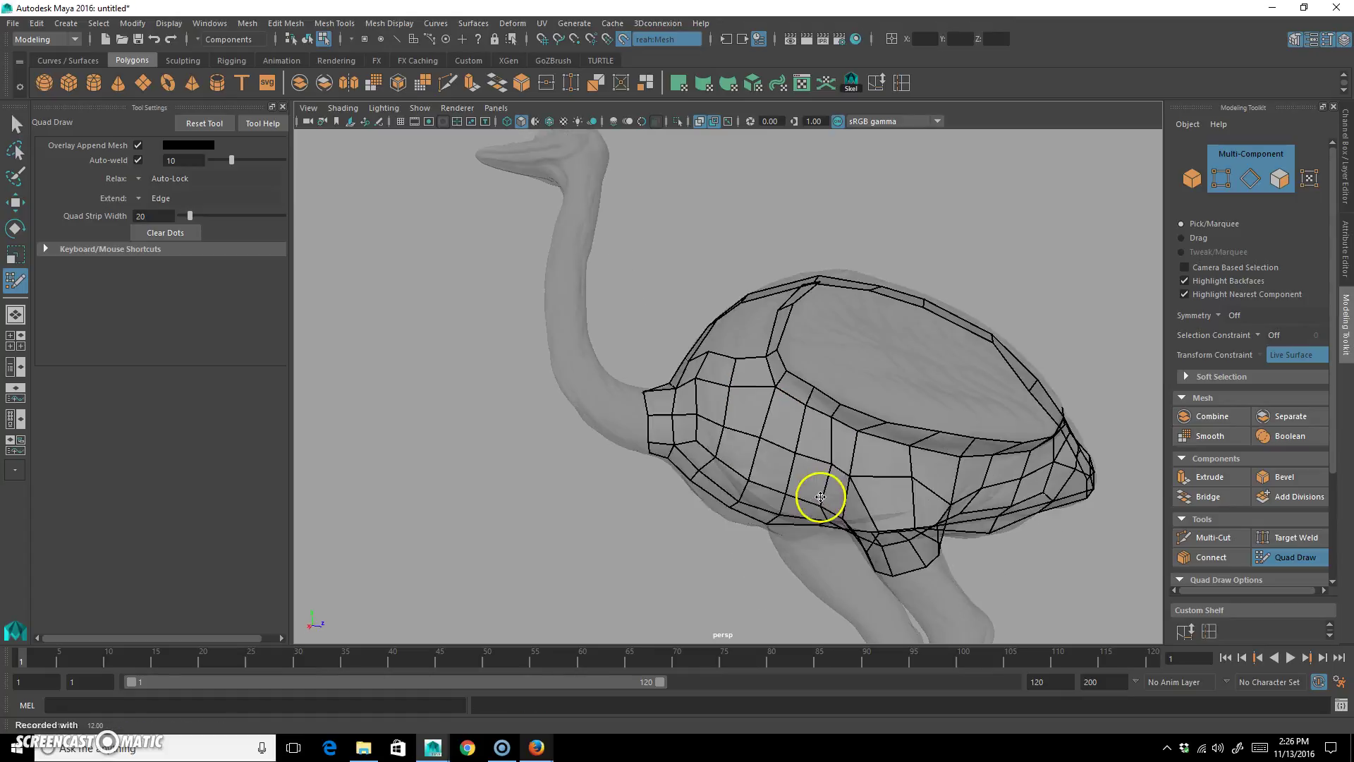
left_click_drag(750, 449, 780, 470, "alt")
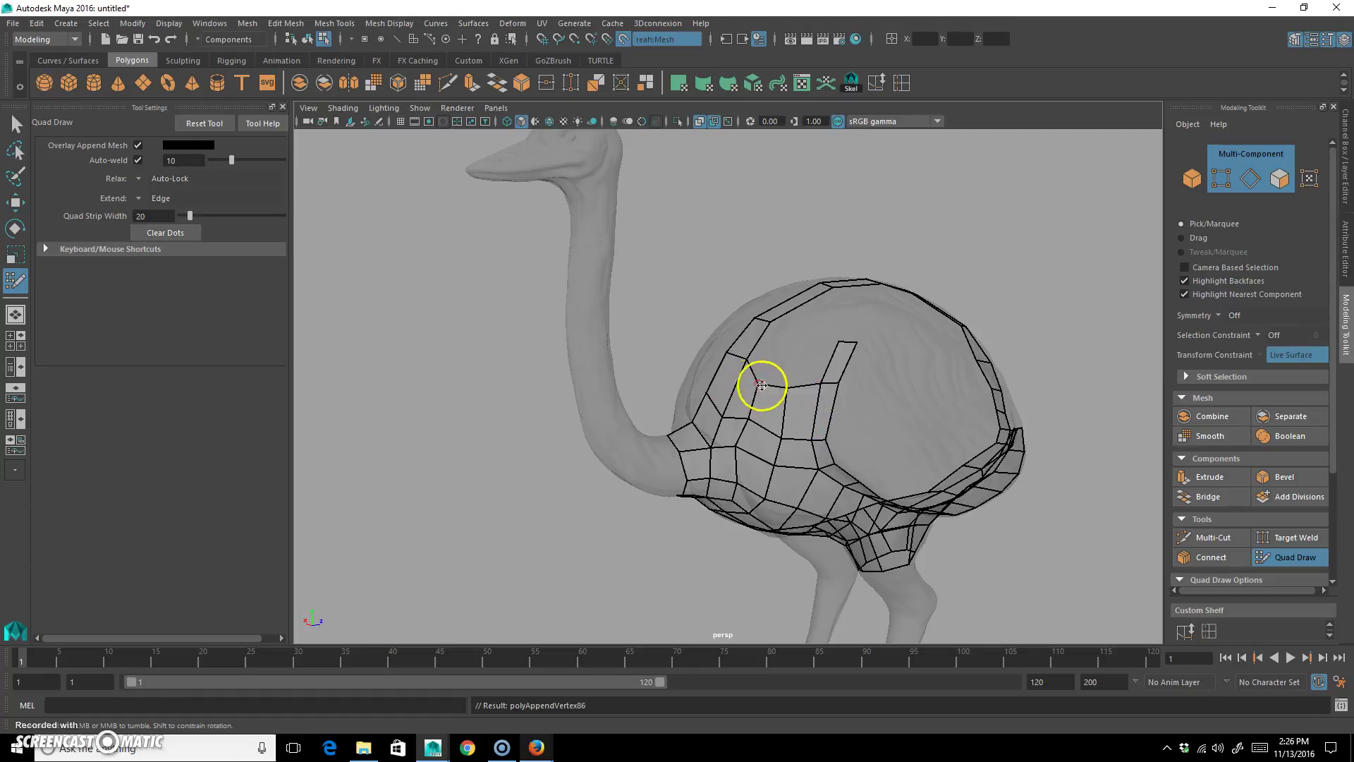
mouse_move(823, 373)
left_mouse_down("alt")
mouse_move(784, 397)
mouse_move(839, 383)
mouse_move(789, 394)
left_mouse_up("alt")
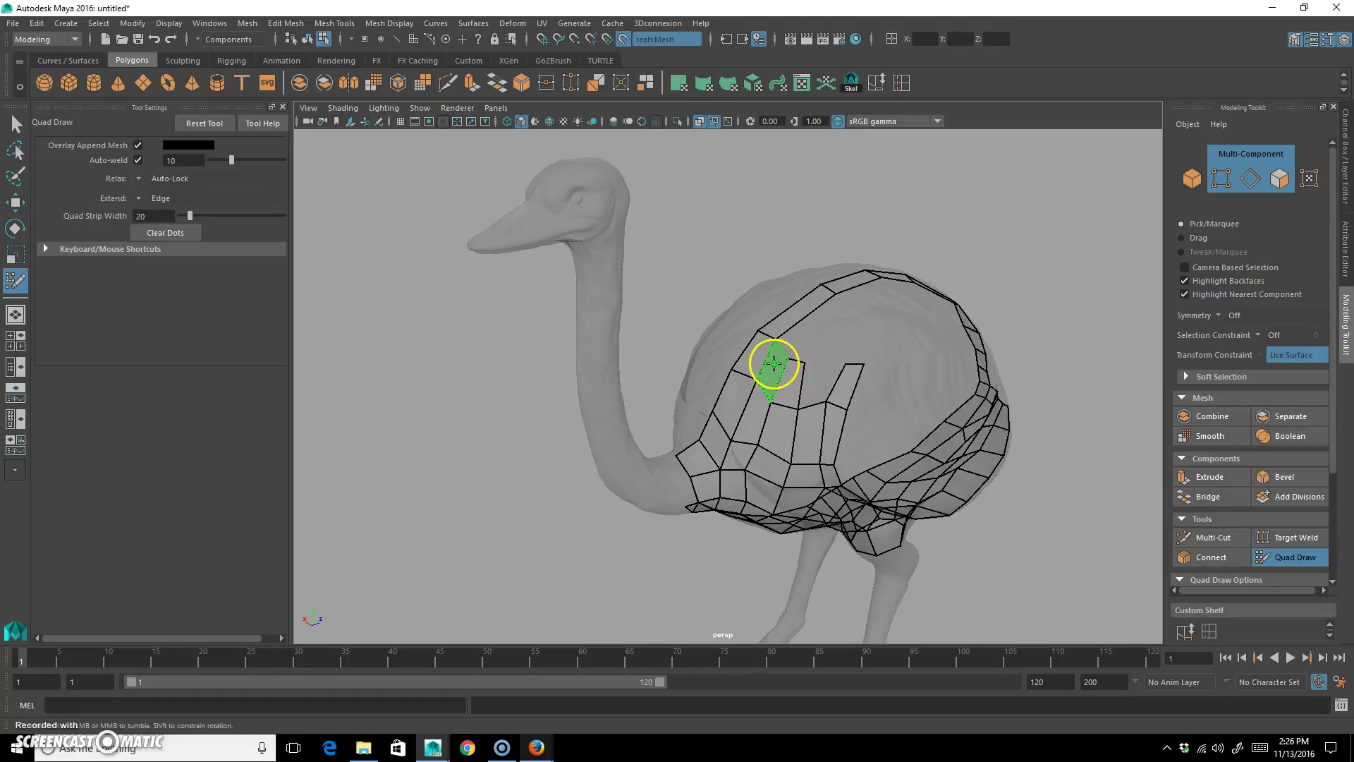
mouse_move(821, 378)
left_mouse_down("alt")
mouse_move(891, 383)
mouse_move(825, 376)
mouse_move(834, 383)
mouse_move(858, 368)
mouse_move(841, 354)
mouse_move(837, 387)
mouse_move(801, 384)
mouse_move(778, 400)
mouse_move(846, 392)
mouse_move(846, 366)
mouse_move(872, 466)
mouse_move(855, 384)
mouse_move(882, 399)
mouse_move(874, 413)
mouse_move(826, 408)
mouse_move(825, 387)
mouse_move(1025, 360)
left_mouse_up("alt")
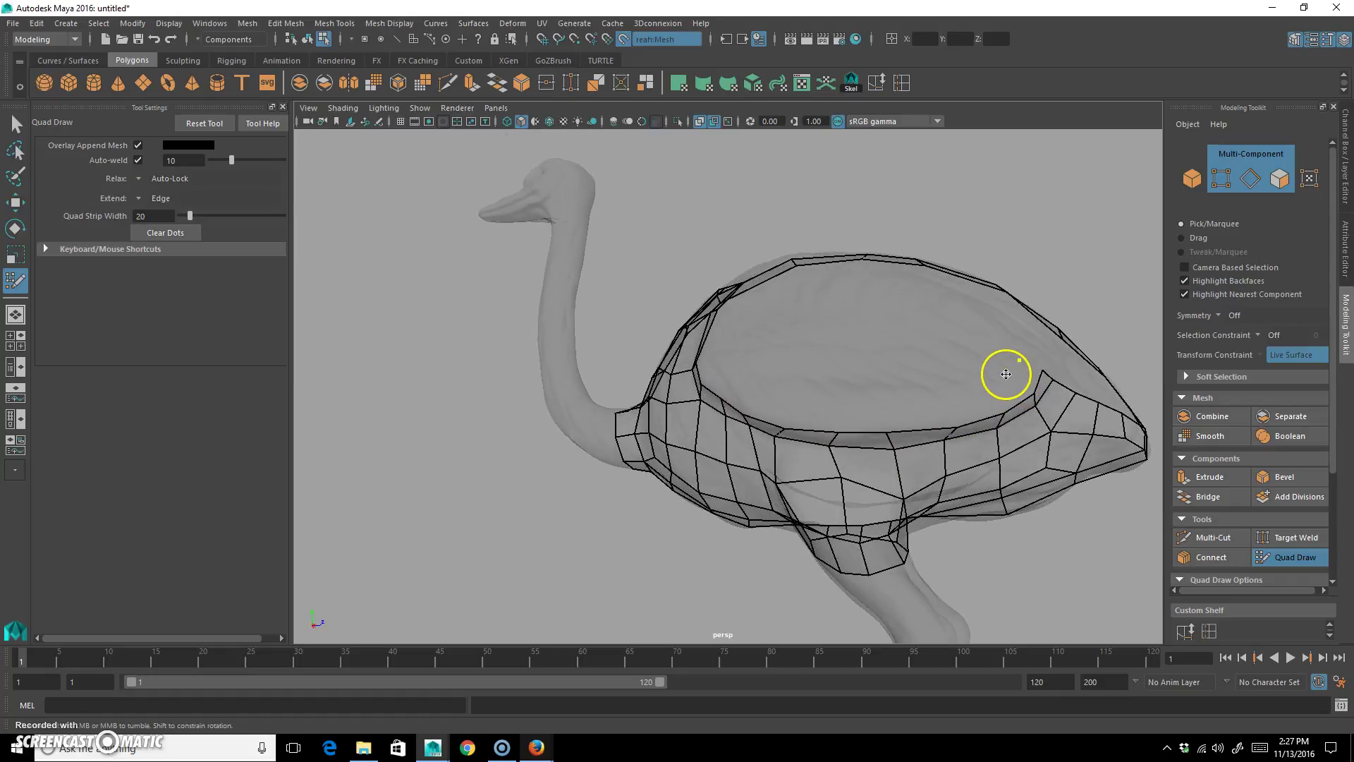
Step: Fill a run of quads along the shell's upper border near the tail
left_click(1027, 376, "shift")
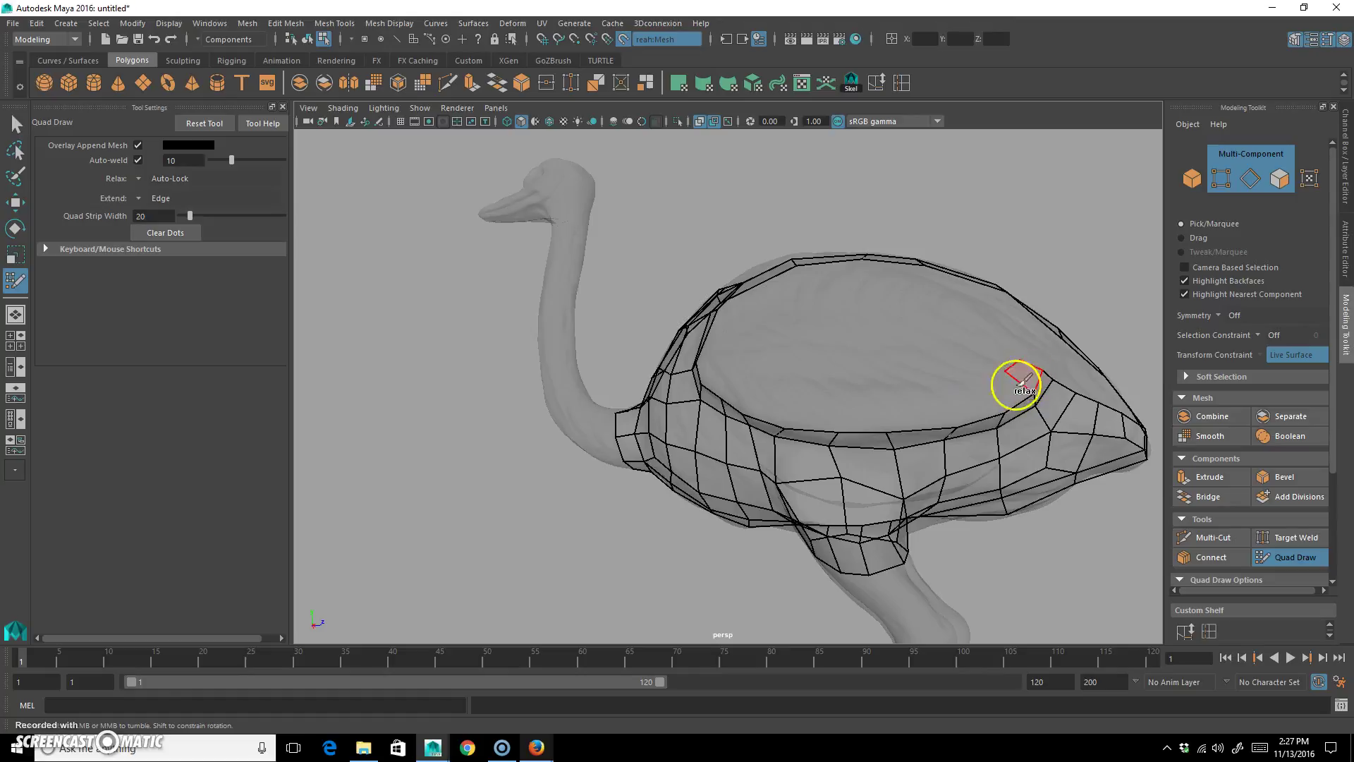
left_click(987, 379)
left_click(1004, 388, "shift")
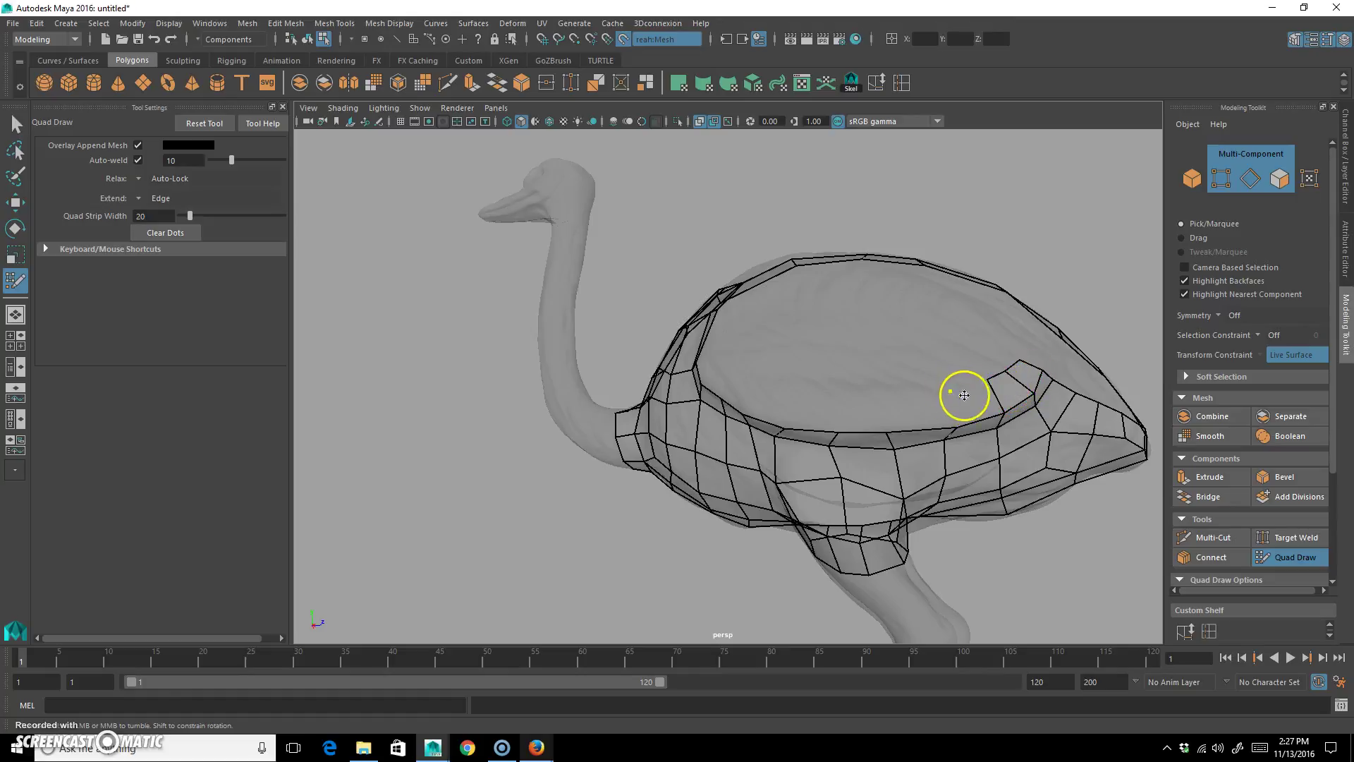
left_click(972, 398, "shift")
left_click(917, 402, "shift")
left_click(864, 402, "shift")
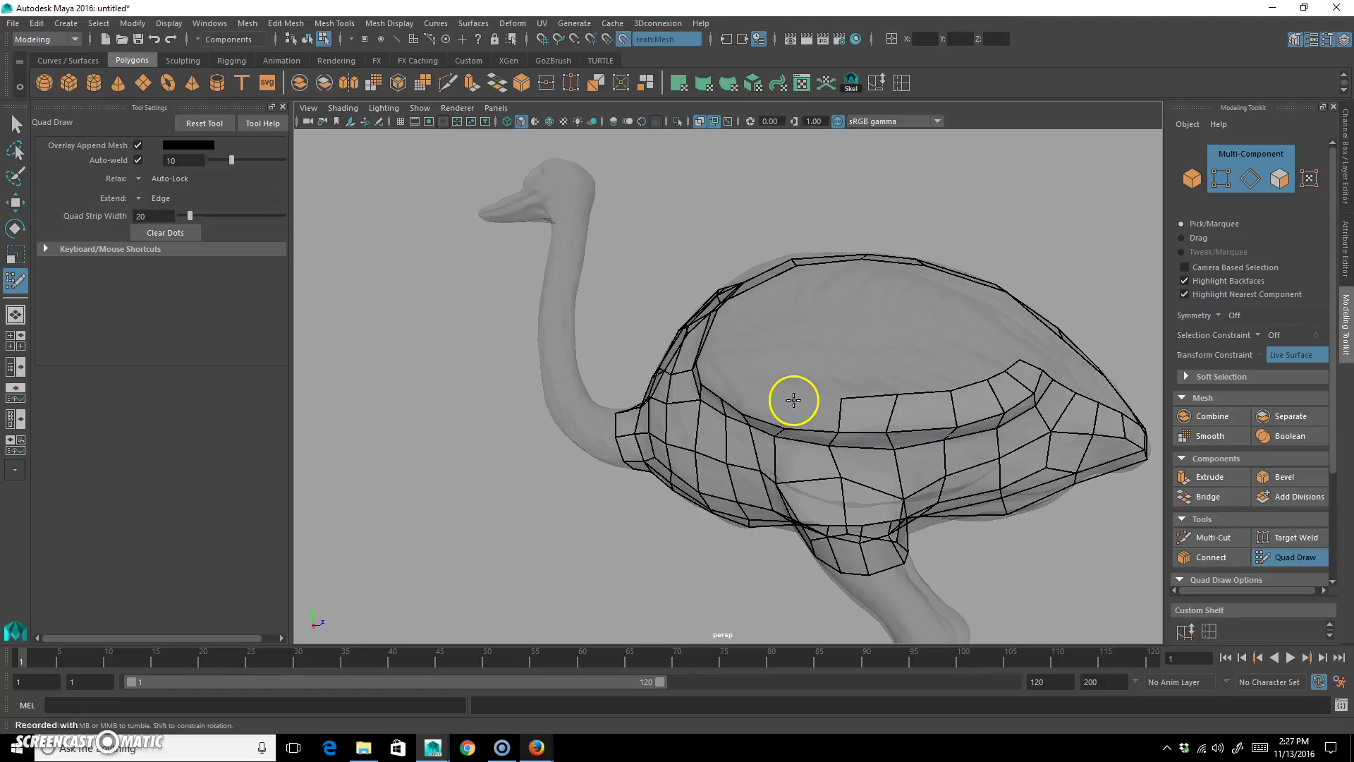
Step: Extend the border strip forward with new vertices and close its front end with quads
left_click_drag(765, 393, 785, 406, "alt")
left_click(785, 406)
left_click(810, 424, "shift")
left_click(762, 392)
left_click(770, 411, "shift")
left_click(749, 390, "shift")
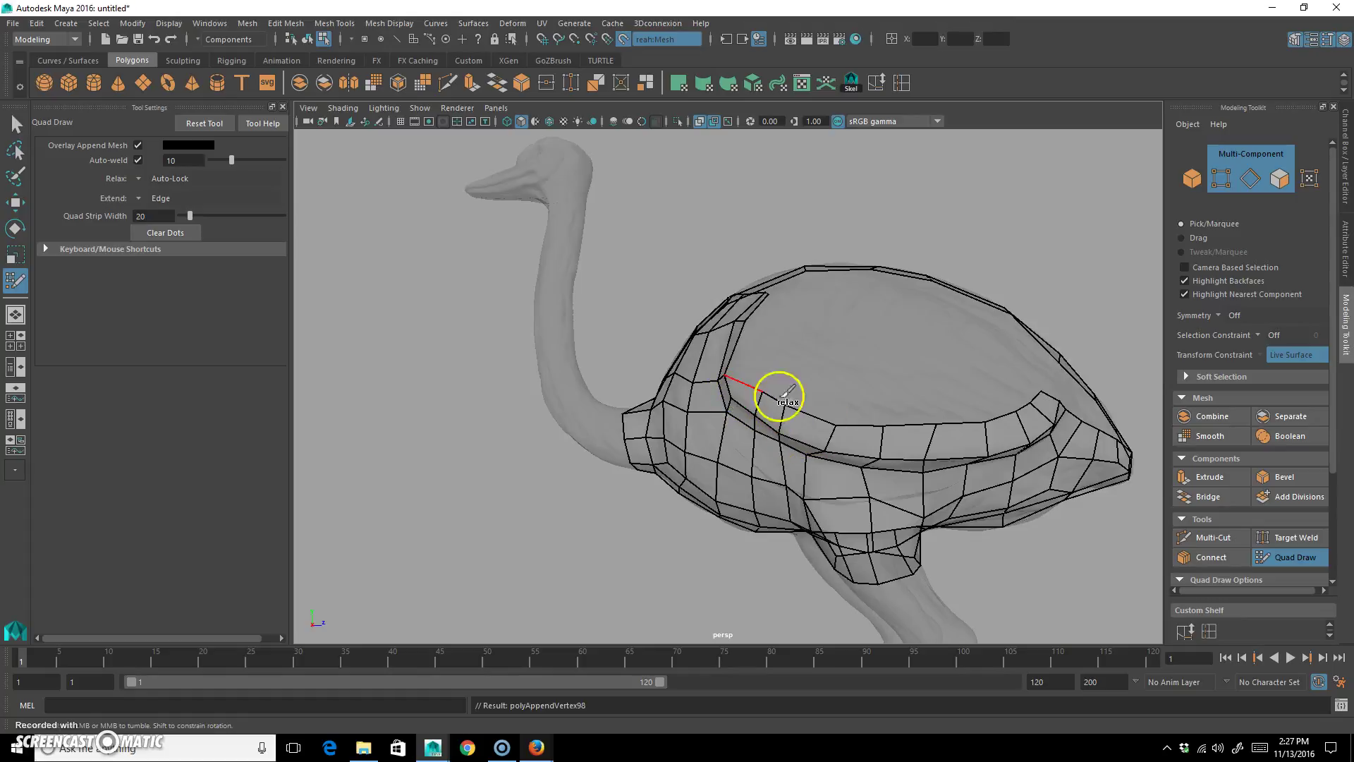
Step: Place two vertices on the body's side and fill quads from them
left_click_drag(1003, 393, 971, 414, "alt")
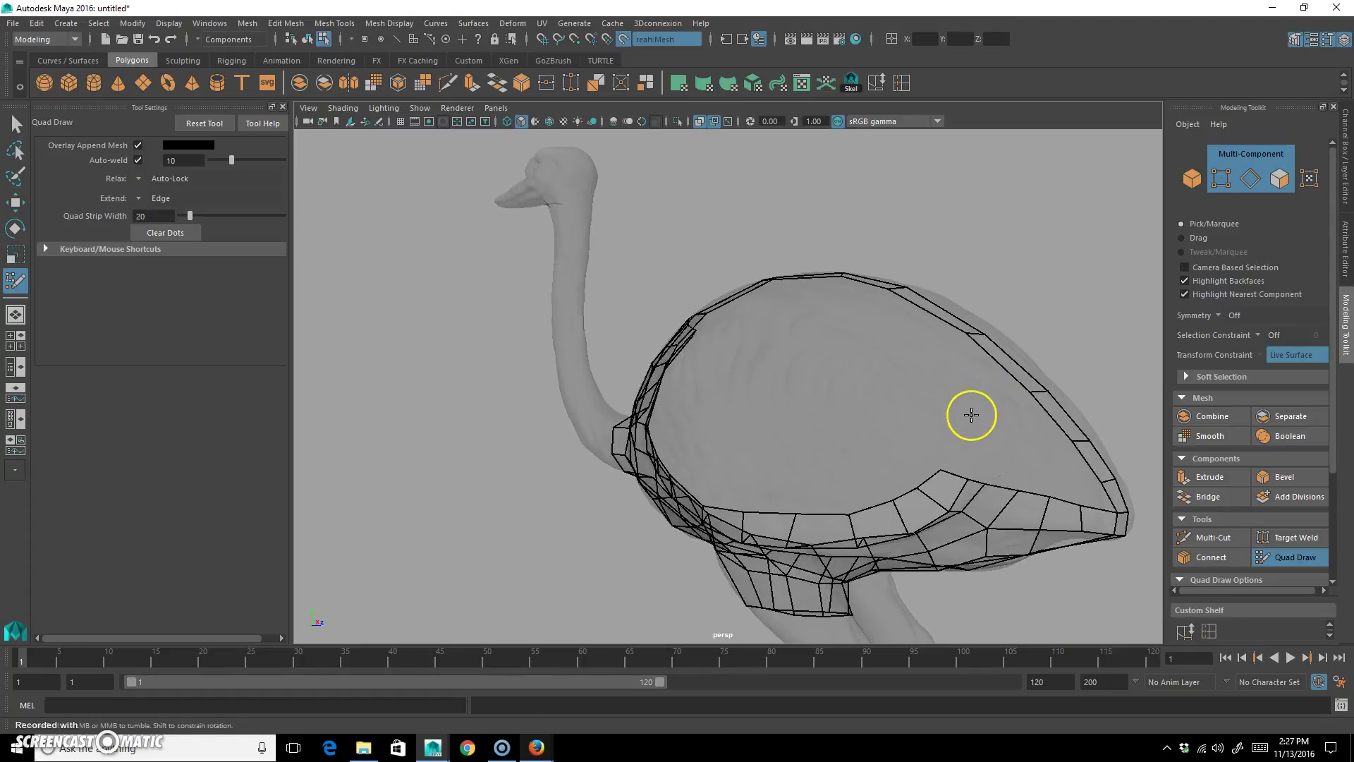
mouse_move(1054, 411)
left_mouse_down("alt")
mouse_move(861, 453)
mouse_move(887, 454)
mouse_move(839, 402)
left_mouse_up("alt")
left_click(824, 387)
left_click(854, 400)
left_click(890, 418)
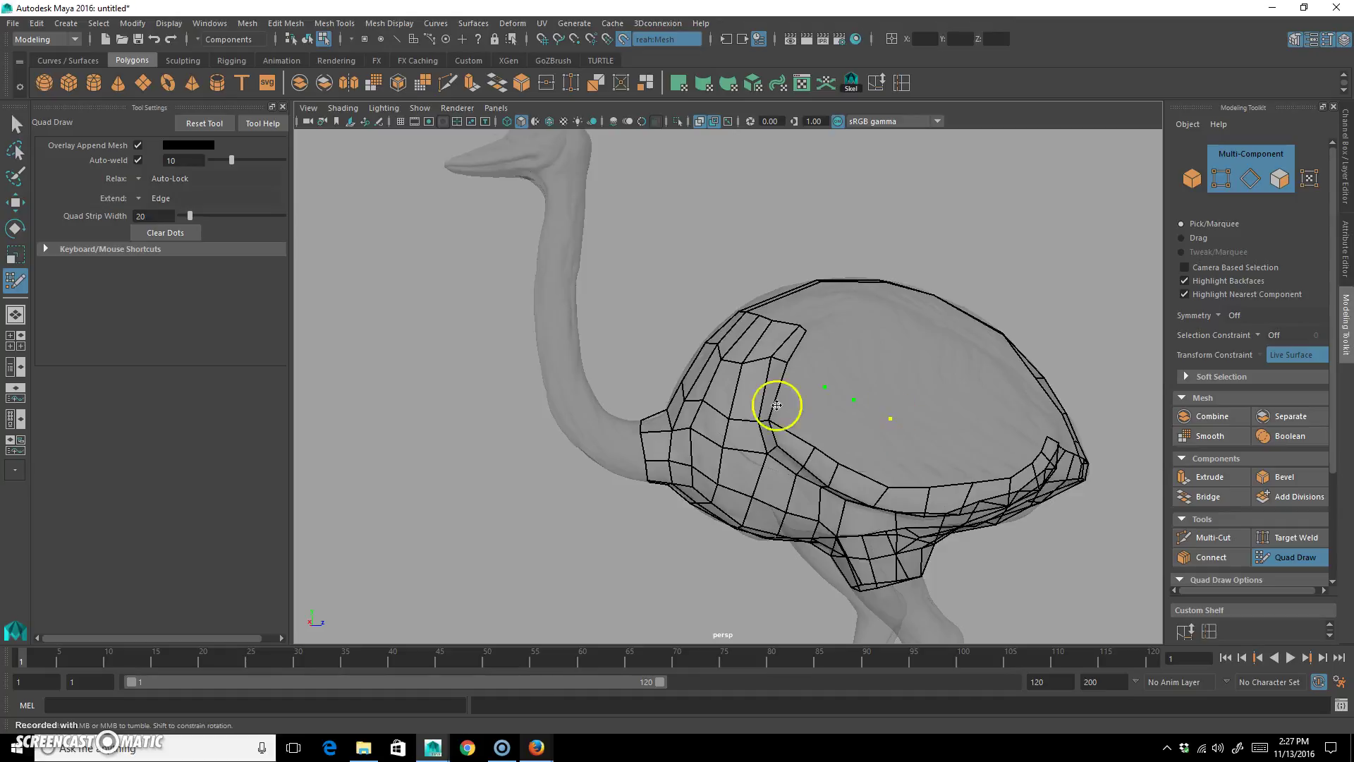
left_click(802, 390, "shift")
Step: Add more quads to the side strip, undoing the last one with Ctrl+Z
mouse_move(858, 438)
left_mouse_down("alt")
mouse_move(934, 484)
mouse_move(900, 424)
left_mouse_up("alt")
left_click(887, 454, "shift")
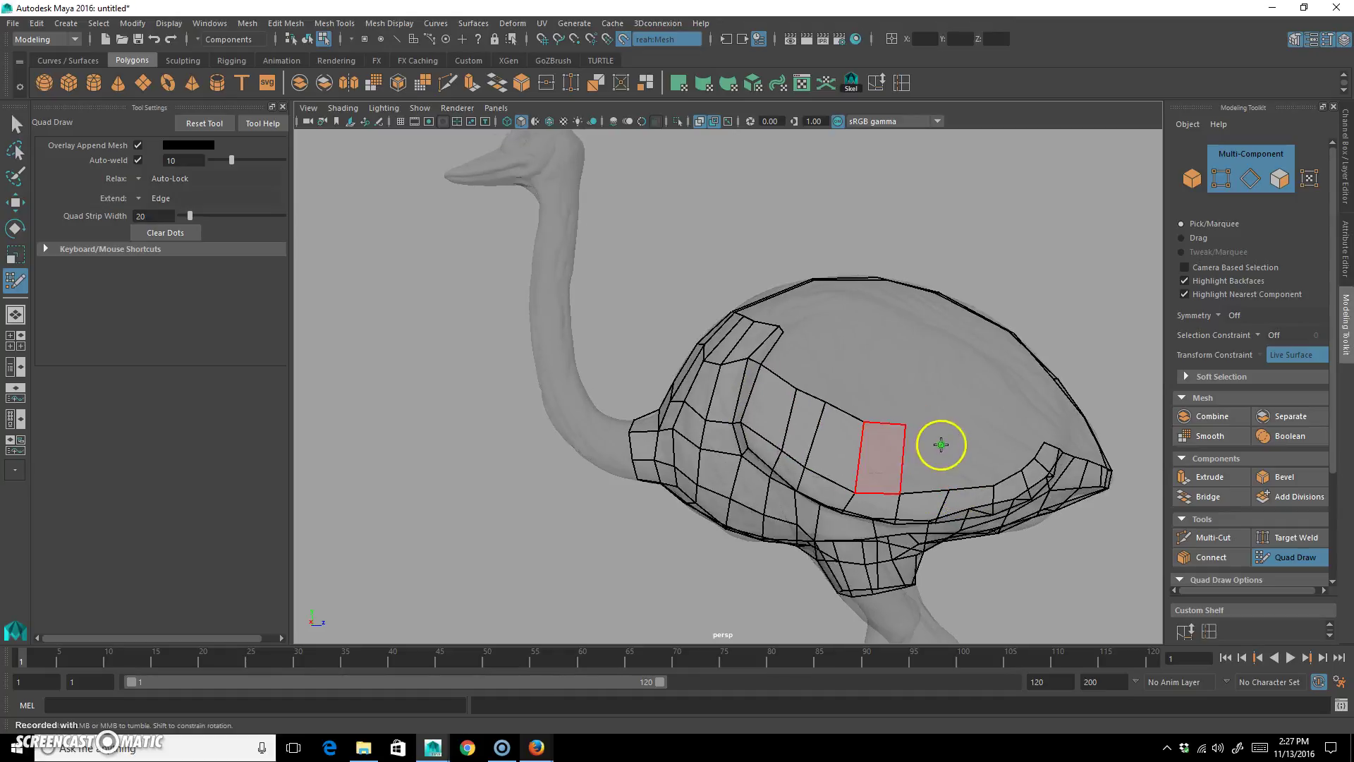
left_click(941, 457, "shift")
left_click(966, 464, "shift")
left_click(1011, 431)
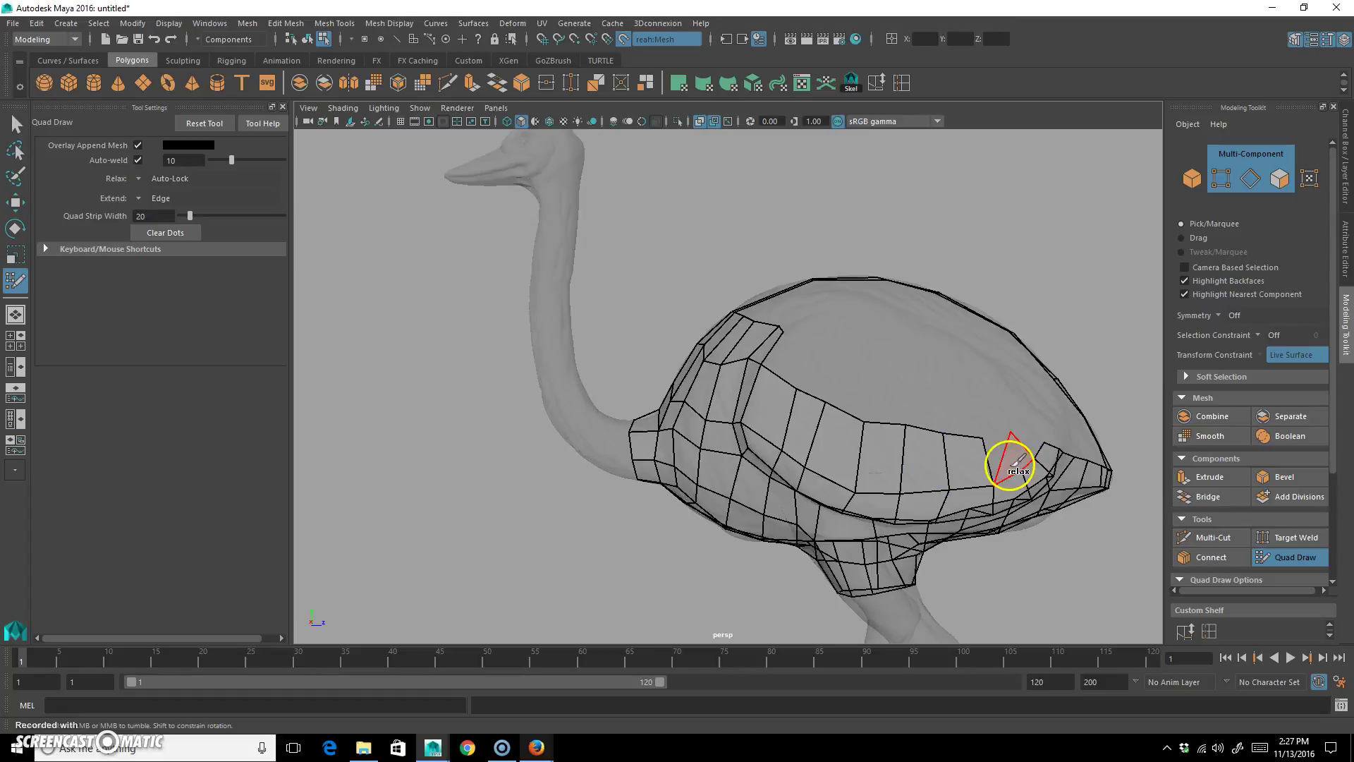
key("ctrl+z")
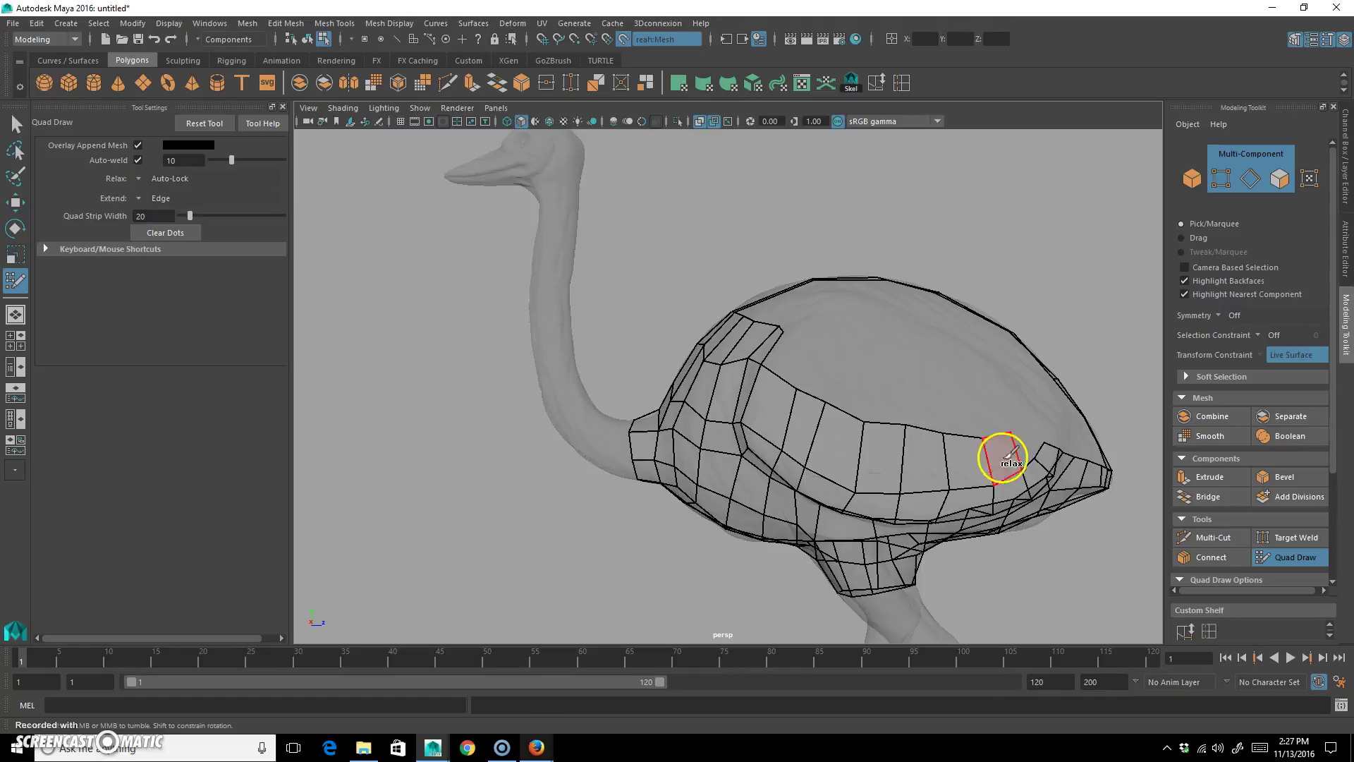
Step: Place a row of six vertices across the upper side toward the tail
left_click_drag(997, 459, 1033, 514, "alt")
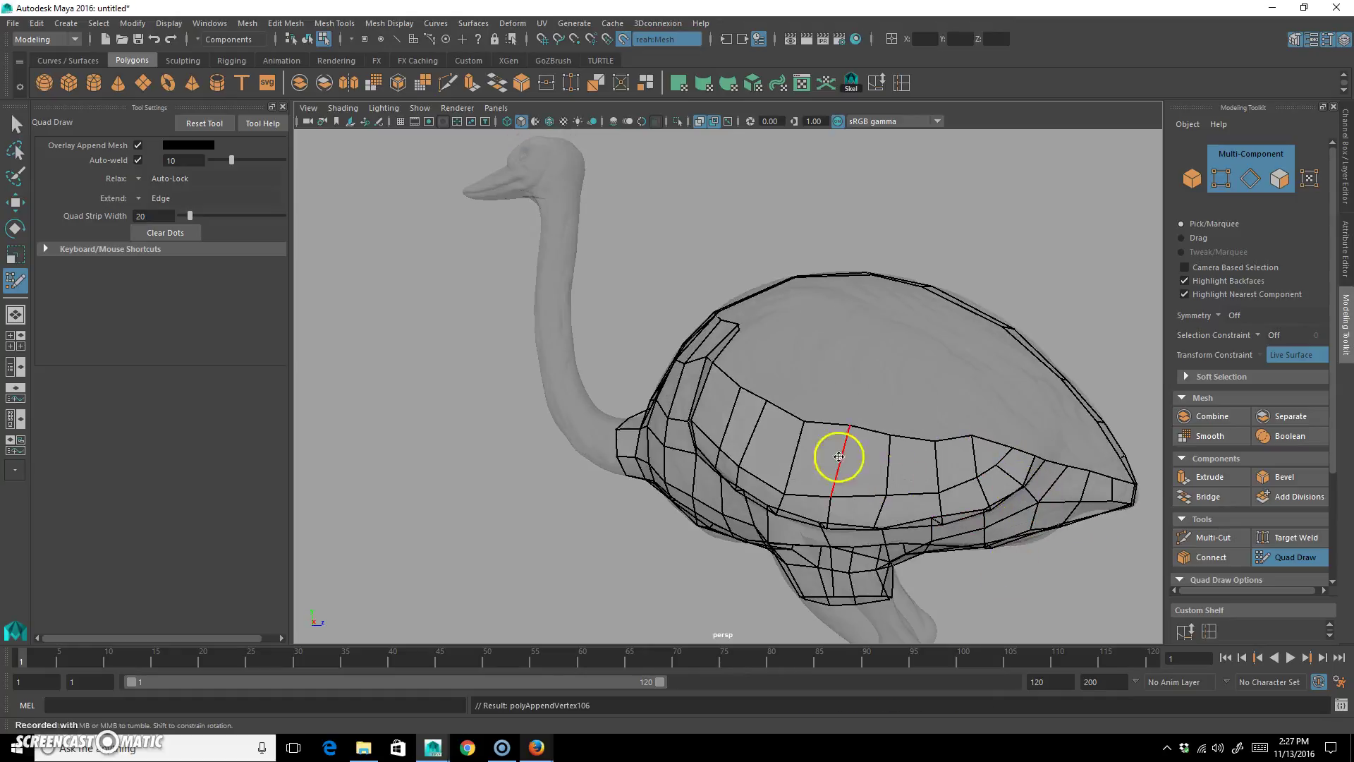
left_click_drag(839, 456, 879, 463, "alt")
left_click(781, 354)
left_click(816, 365)
left_click(857, 372)
left_click(899, 381)
left_click(950, 388)
left_click(1009, 395)
Step: Fill the row of quads between the new vertices and the shell edge, out past the row's end
left_click(798, 384, "shift")
left_click(827, 396, "shift")
left_click(869, 406, "shift")
left_click(909, 409, "shift")
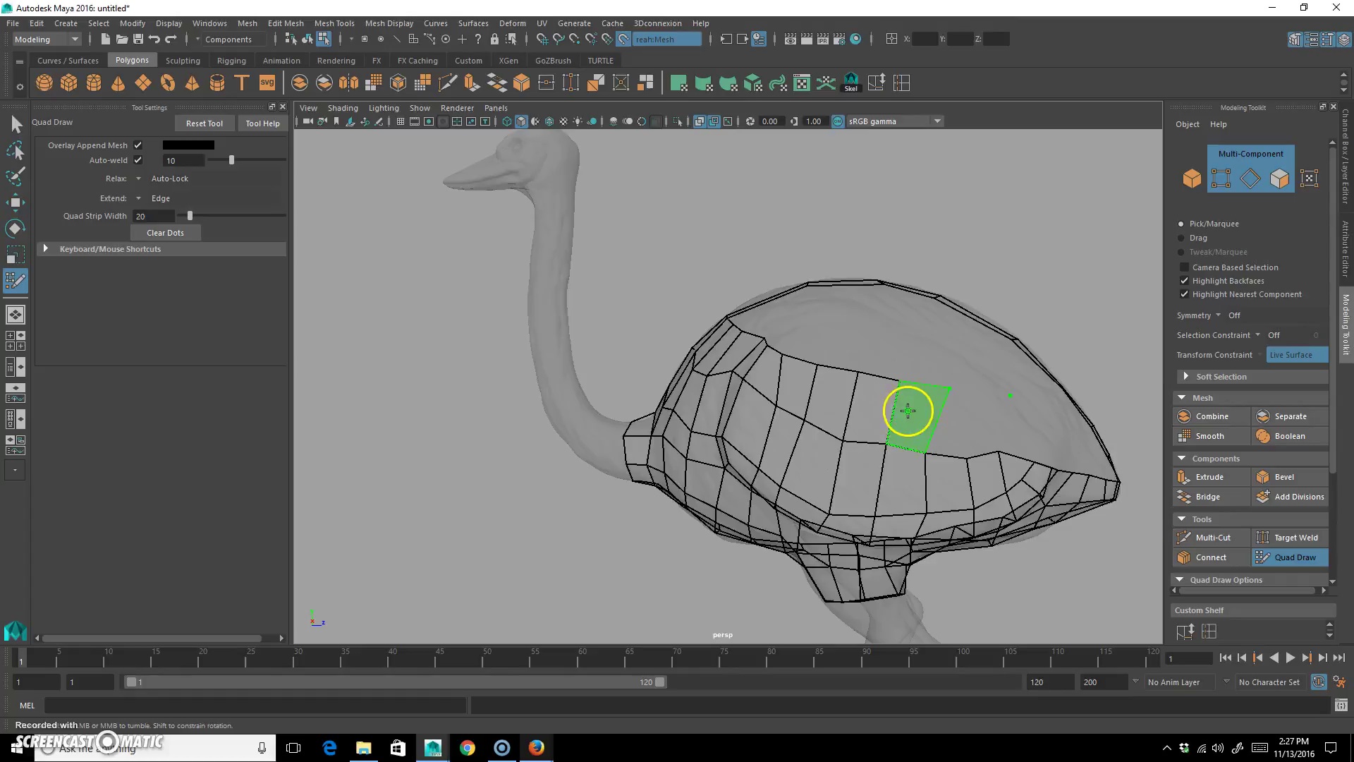
left_click(950, 409, "shift")
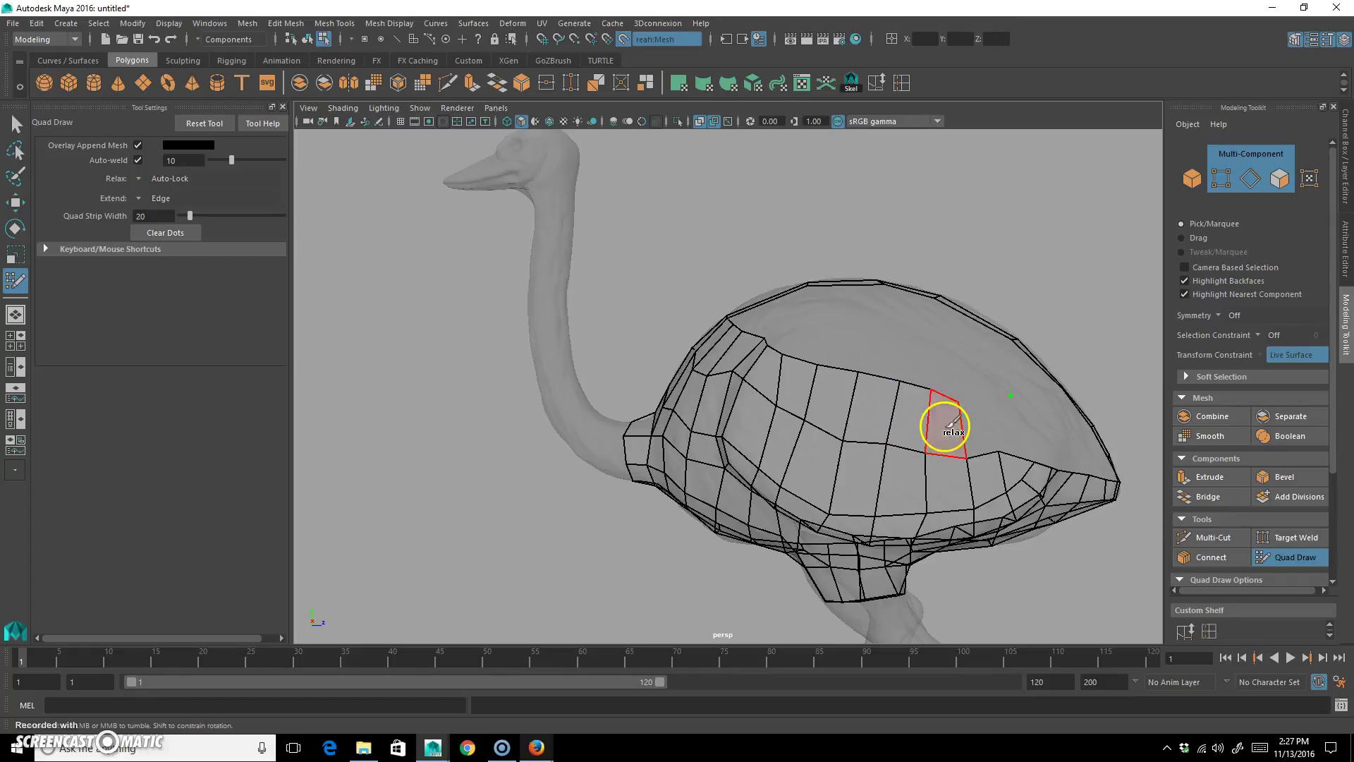
left_click(980, 418, "shift")
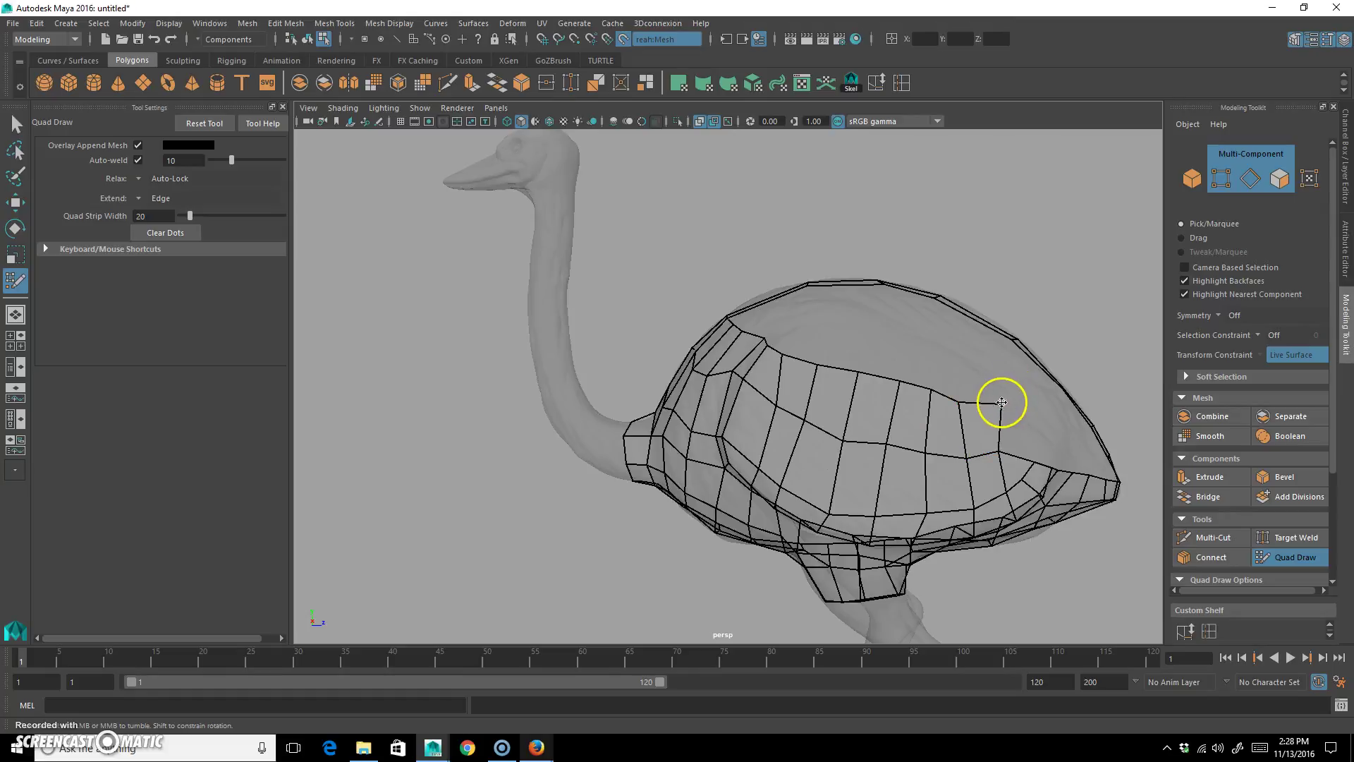
mouse_move(1001, 402)
left_mouse_down("alt")
mouse_move(1057, 491)
mouse_move(987, 529)
mouse_move(1028, 550)
mouse_move(987, 522)
left_mouse_up("alt")
left_click(954, 487, "shift")
left_click(871, 431, "shift")
Step: Pull the new quad's free vertex upward and place a vertex row across the body toward the front
mouse_move(880, 411)
left_mouse_down()
mouse_move(884, 393)
mouse_move(840, 423)
mouse_move(940, 447)
left_mouse_up()
left_click(851, 379)
left_click(879, 412)
left_click(844, 396)
left_click(819, 383)
left_click(783, 368)
left_click(741, 358)
left_click(713, 350)
Step: Fill quads between the vertex row and the shell edge, undoing a stray triangle and filling the hole
left_click_drag(755, 396, 811, 410, "alt")
left_click(951, 454, "shift")
left_click(913, 434, "shift")
left_click(862, 416, "shift")
key("ctrl+z")
left_click(875, 417, "shift")
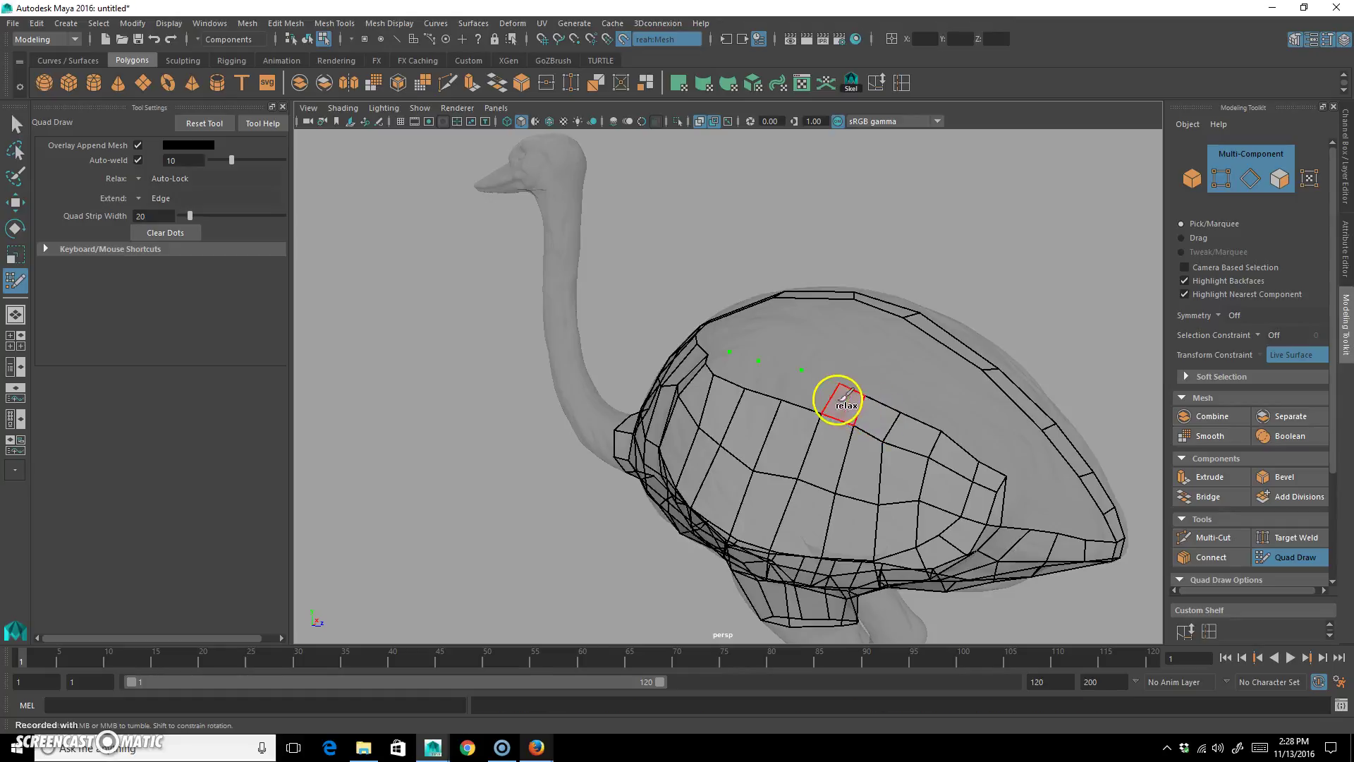
left_click_drag(732, 369, 813, 417, "alt")
left_click(794, 404, "shift")
Step: Add two quads near the body's rear tip
left_click_drag(916, 507, 902, 461, "alt")
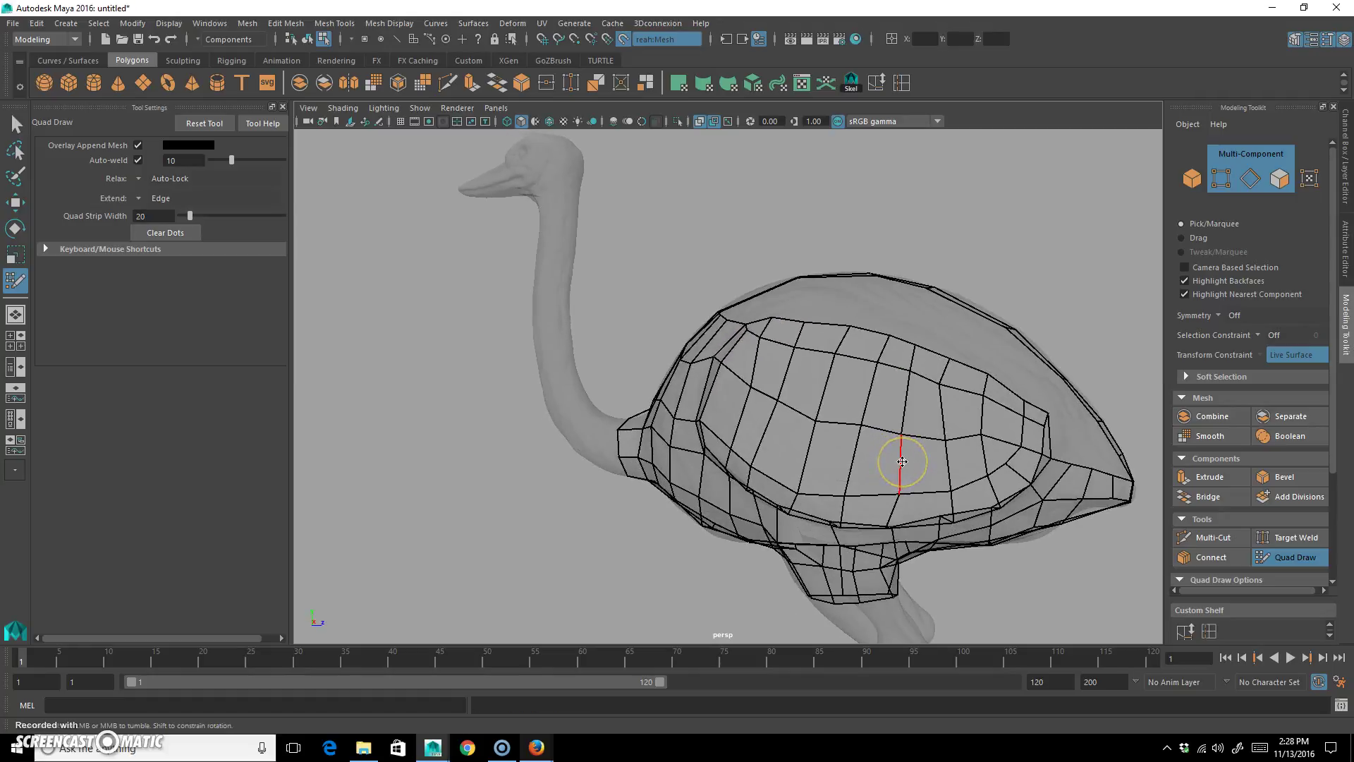
left_click_drag(1021, 459, 842, 492, "alt")
left_click(839, 499, "shift")
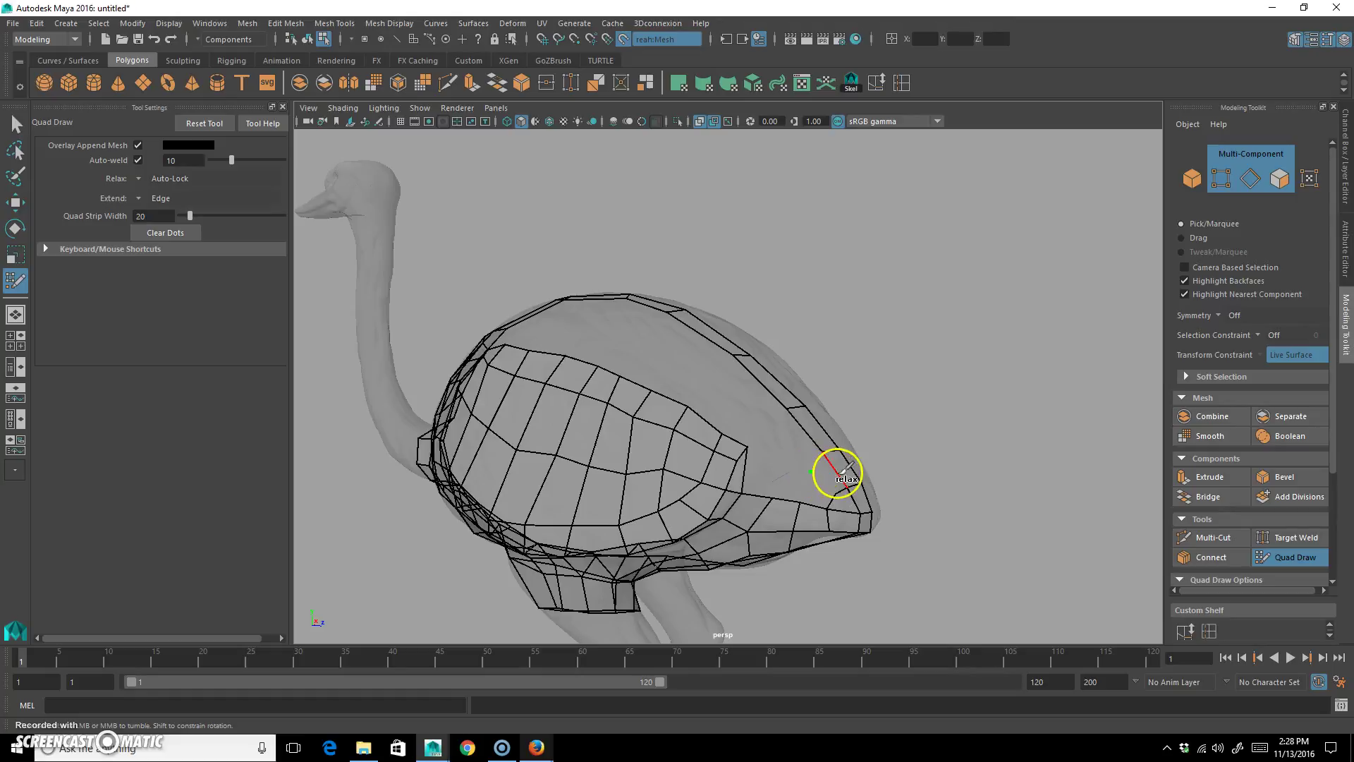
left_click(817, 492, "shift")
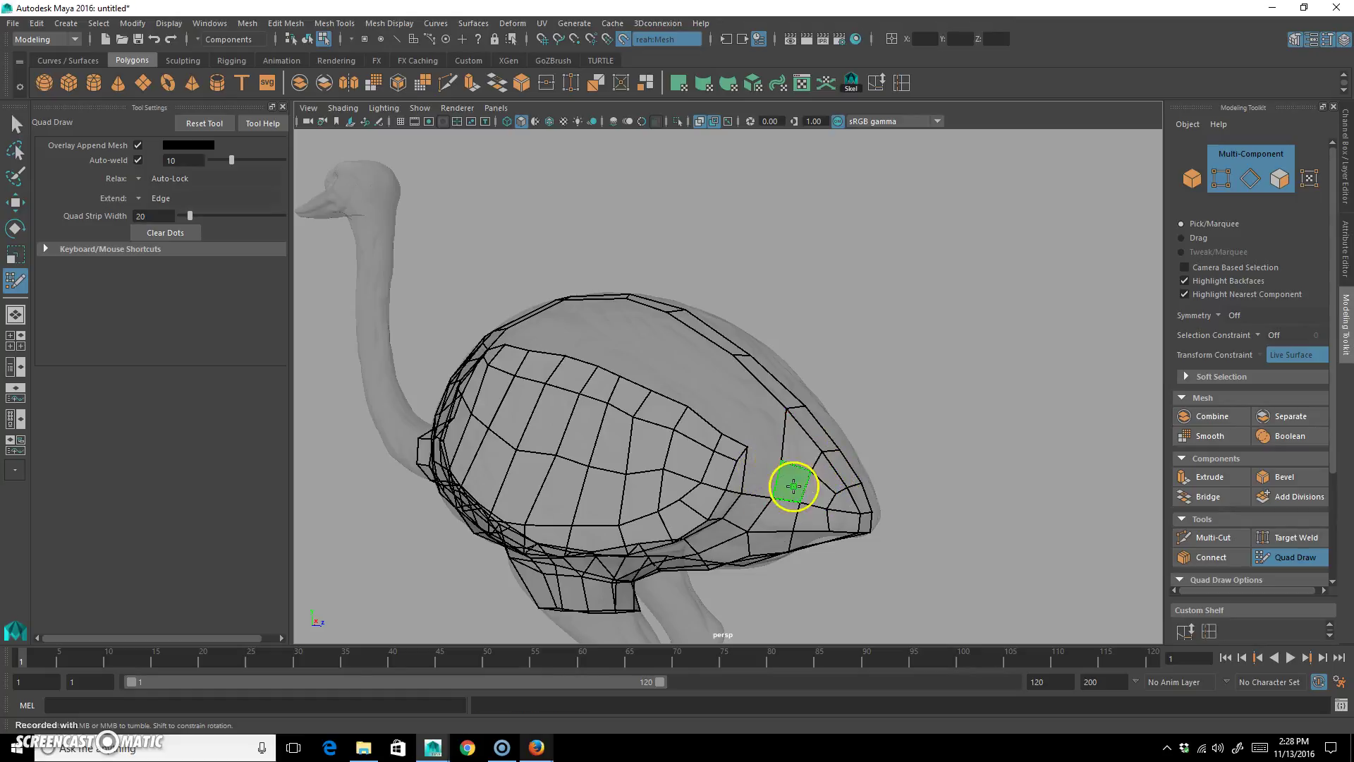
Step: Place a vertex and fill a quad at the previewed spot, then undo that polygon
left_click_drag(767, 451, 752, 452, "alt")
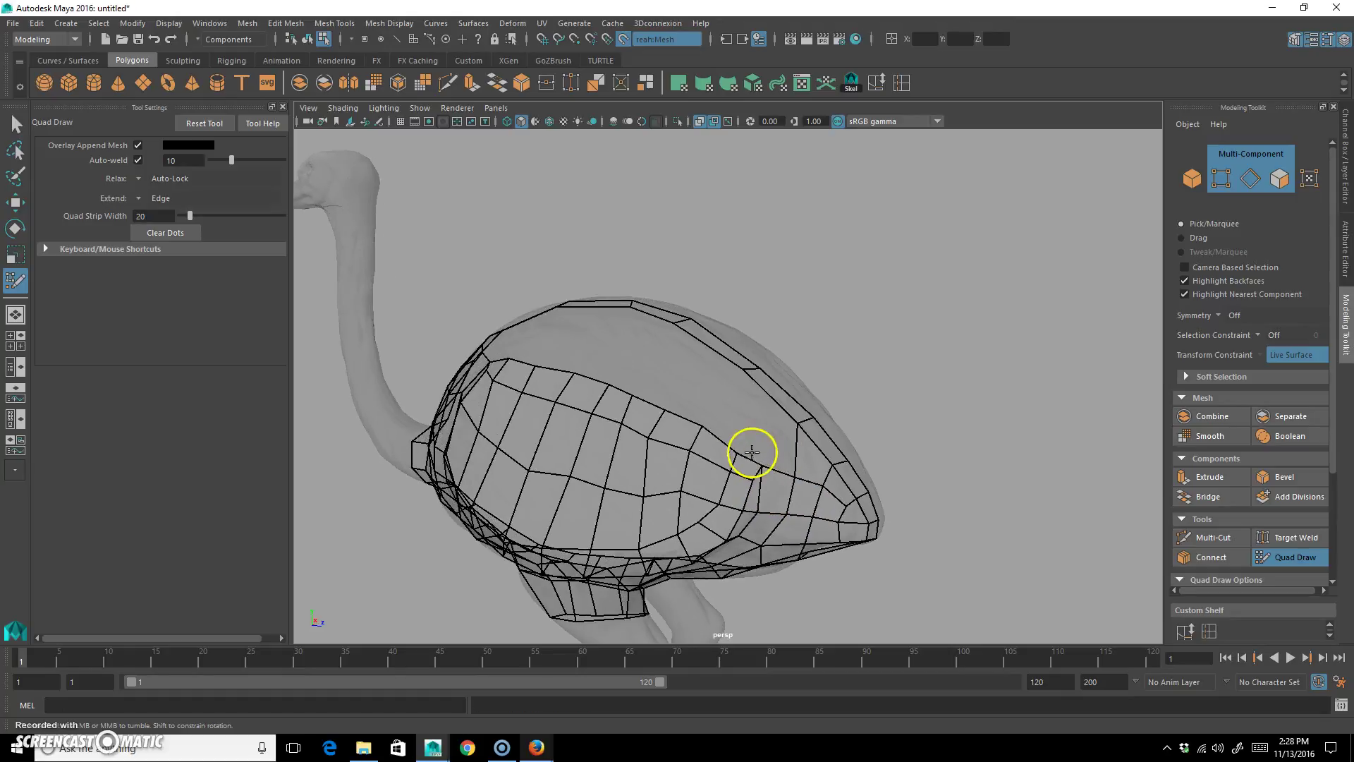
left_click(772, 399)
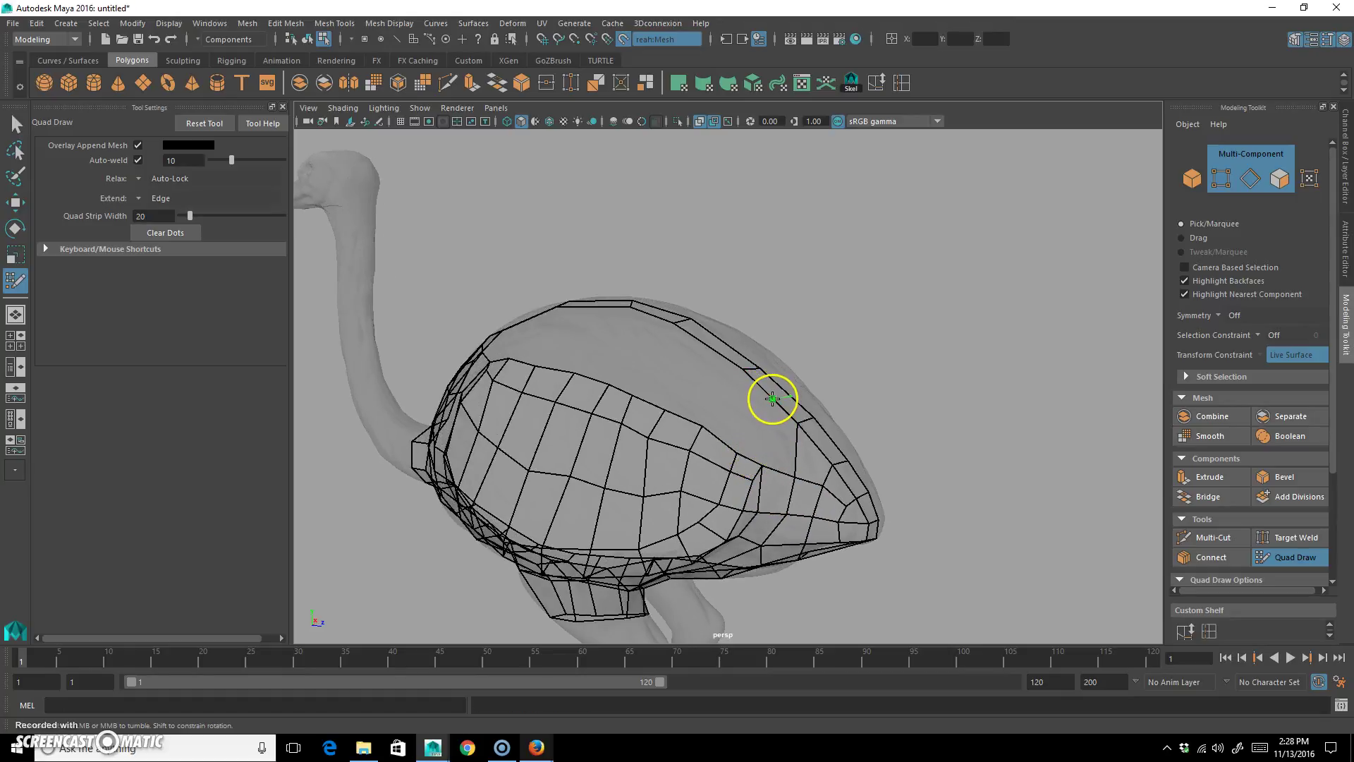
left_click(786, 440, "shift")
mouse_move(743, 493)
left_mouse_down("alt")
mouse_move(771, 489)
mouse_move(750, 489)
left_mouse_up("alt")
key("ctrl+z")
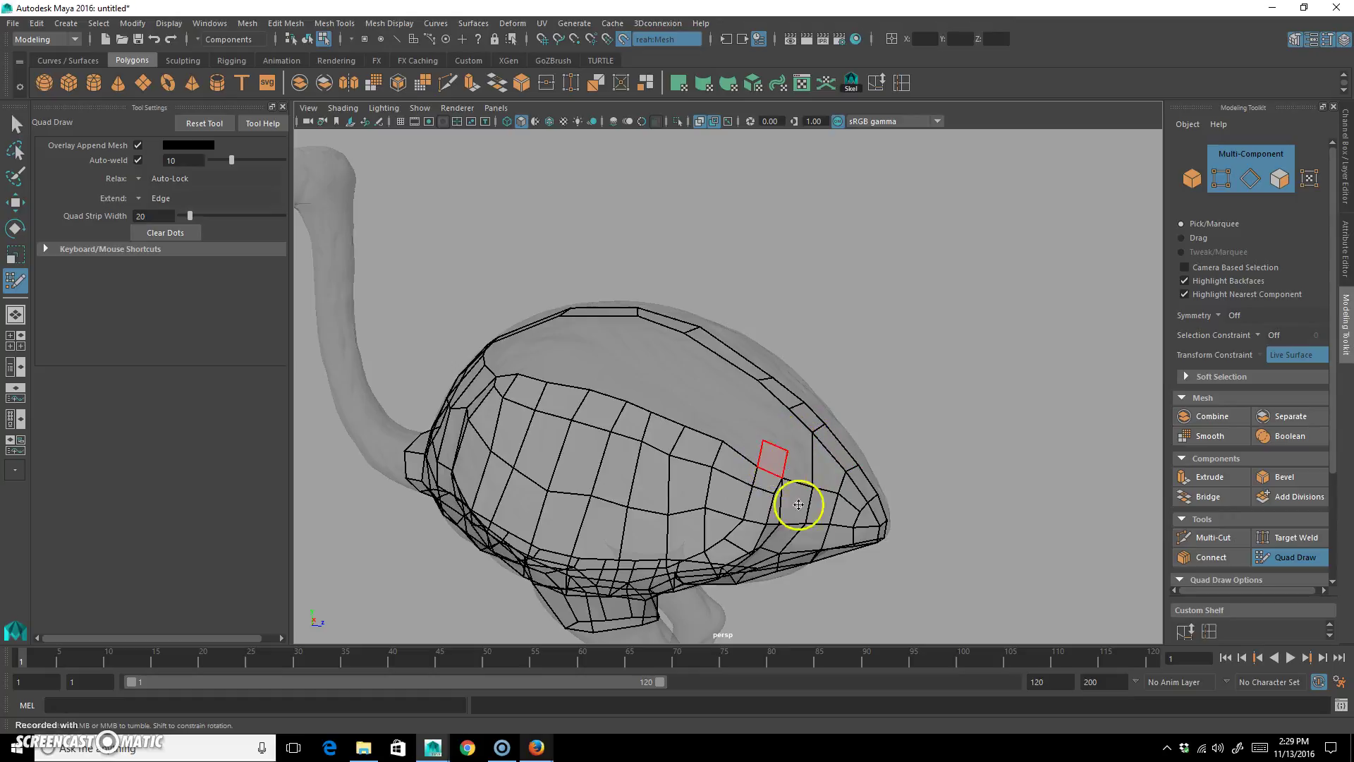
left_click_drag(797, 504, 795, 525, "alt")
Step: Fill two holes in the shell and place a new vertex on the surface
left_click(786, 457, "shift")
left_click(775, 426, "shift")
left_click_drag(749, 502, 758, 475, "alt")
left_click_drag(793, 425, 785, 447, "alt")
left_click(782, 457)
Step: Place three vertices across the back and build quads from them and beside earlier faces
left_click(659, 408)
left_click(621, 409)
left_click(575, 411)
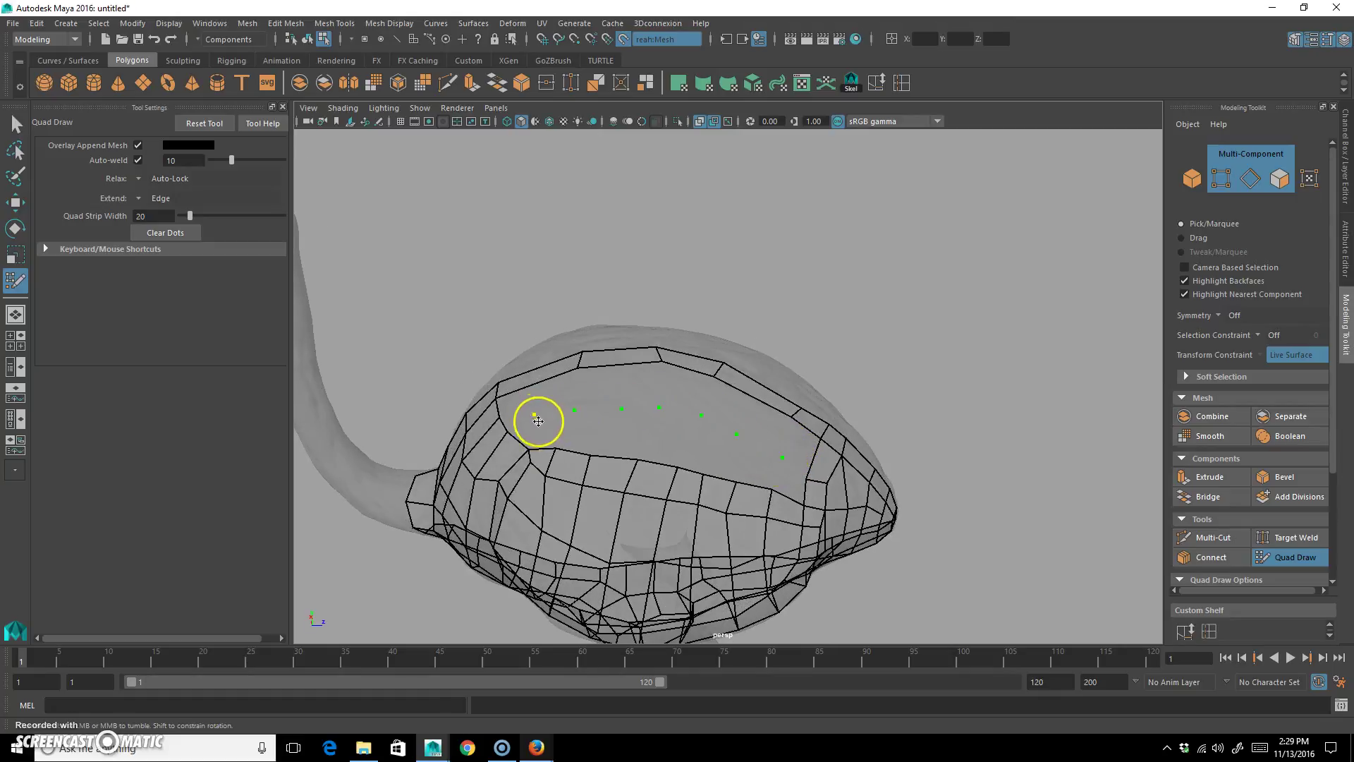
left_click(534, 434, "shift")
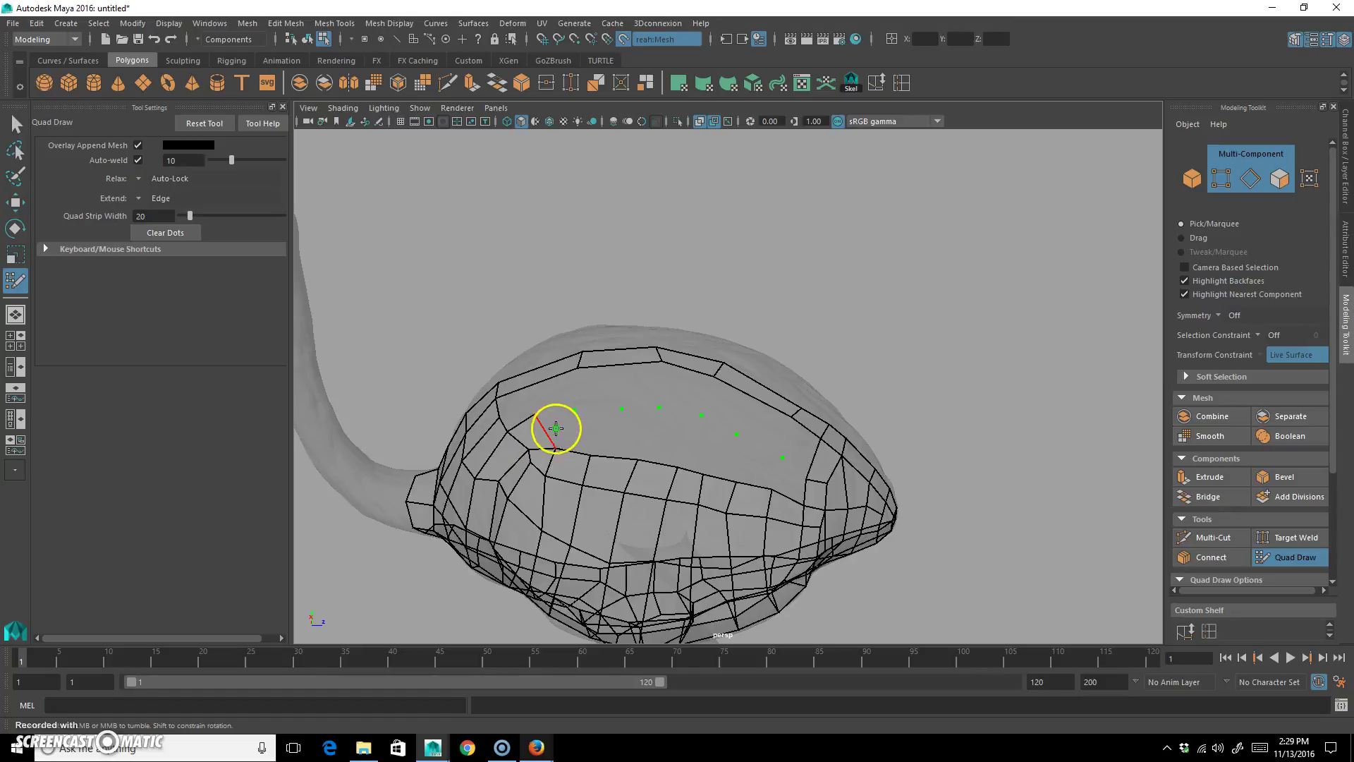
left_click(607, 436, "shift")
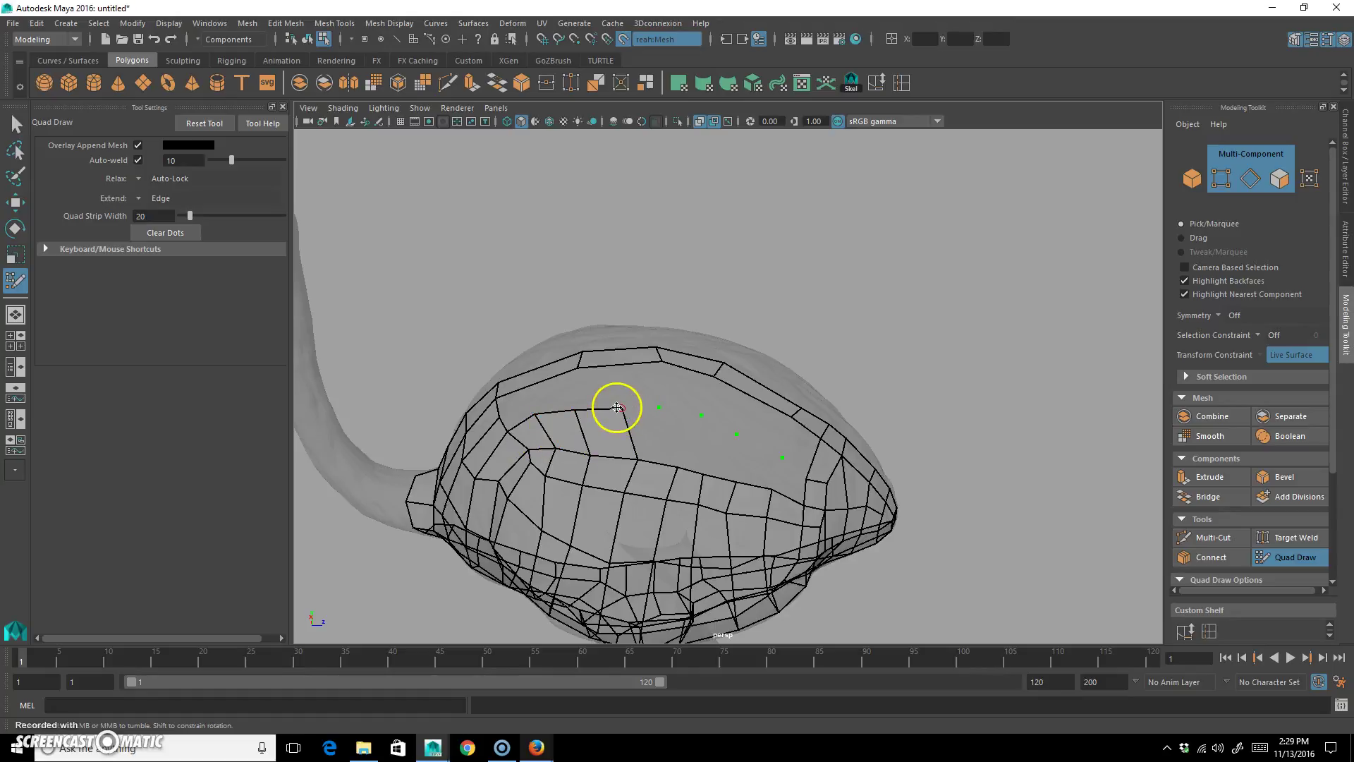
left_click(657, 436, "shift")
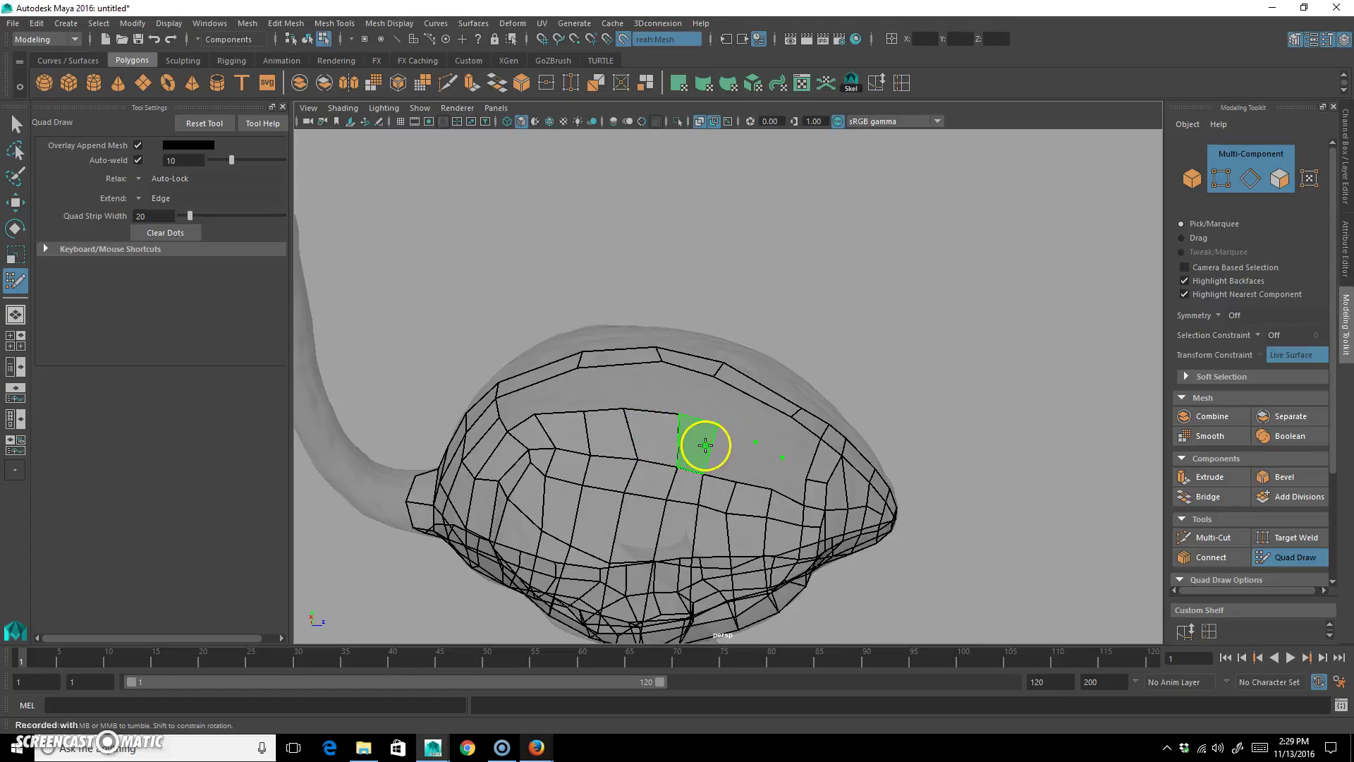
left_click(756, 470, "shift")
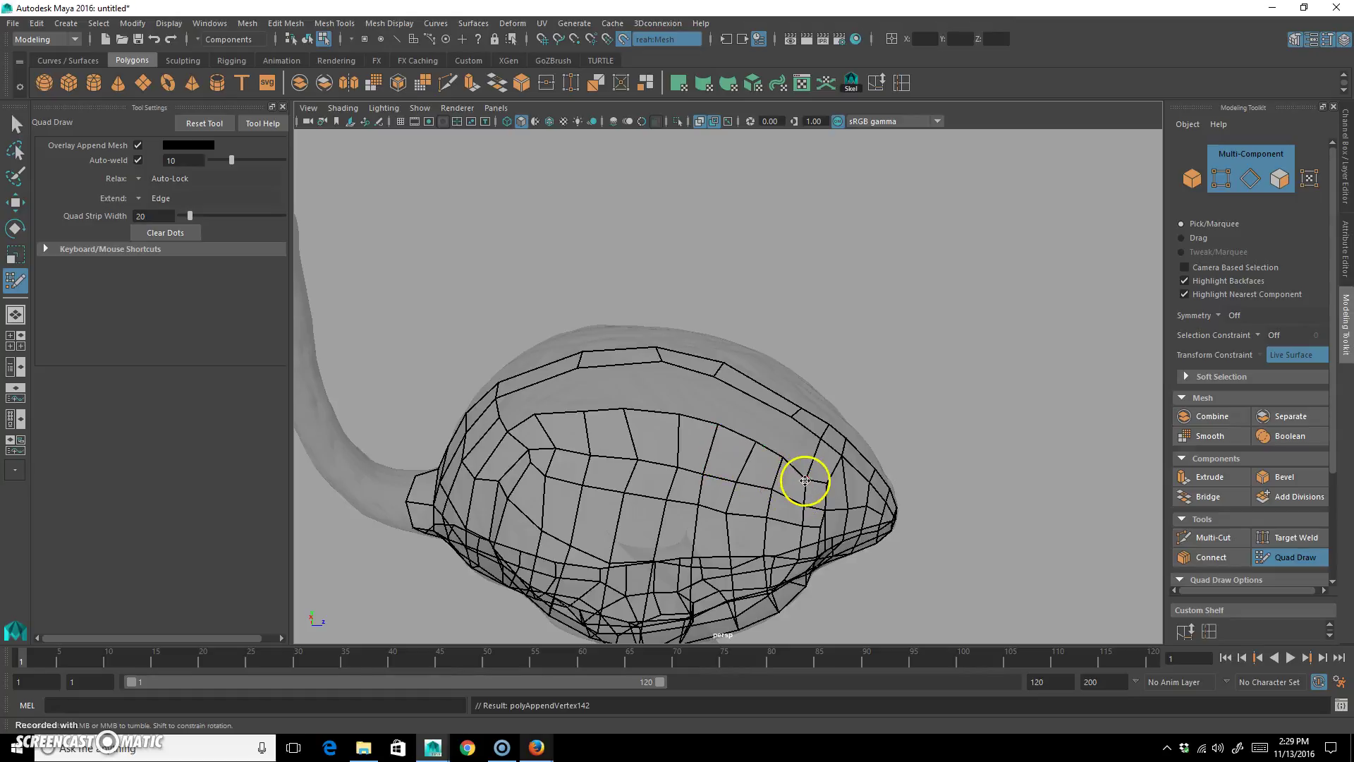
Step: Split the upper-left strip quad with an inserted edge
left_click_drag(780, 485, 707, 465, "alt")
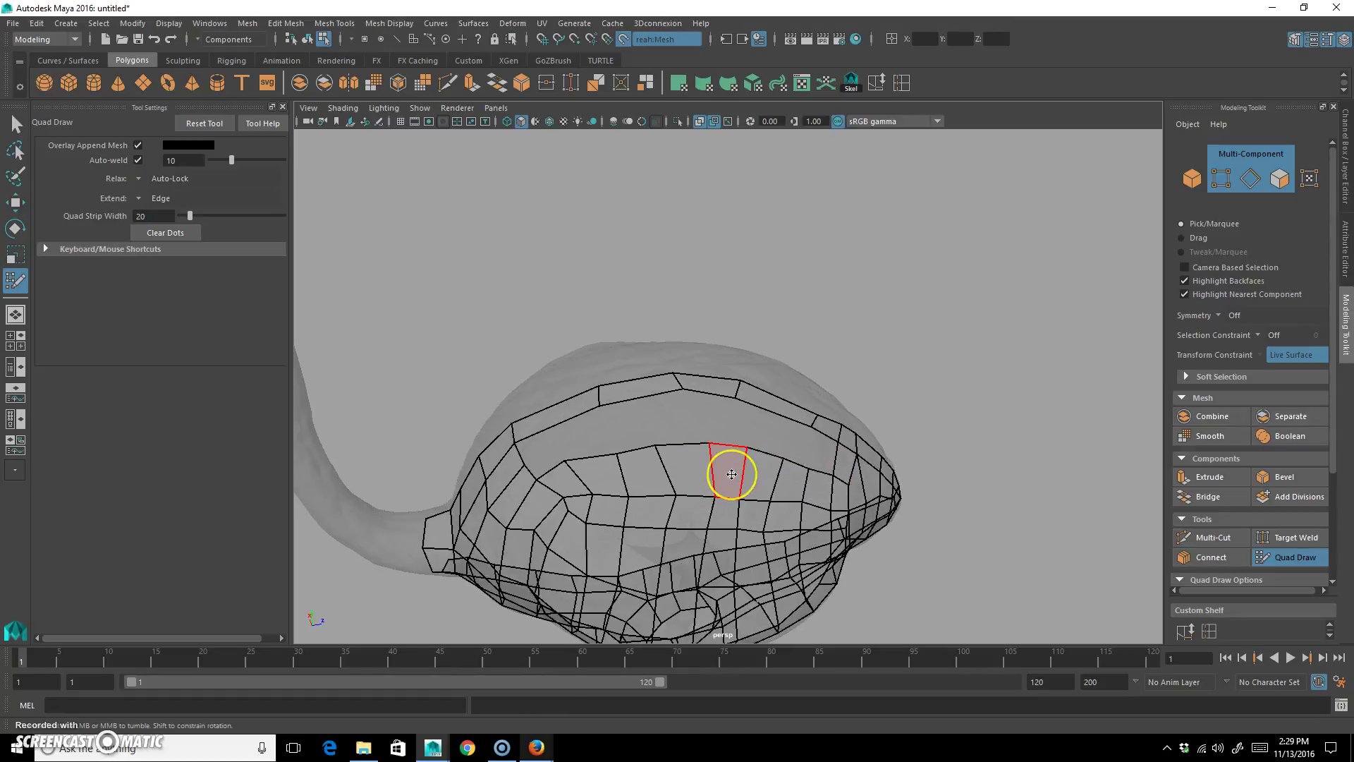
left_click(552, 424, "ctrl")
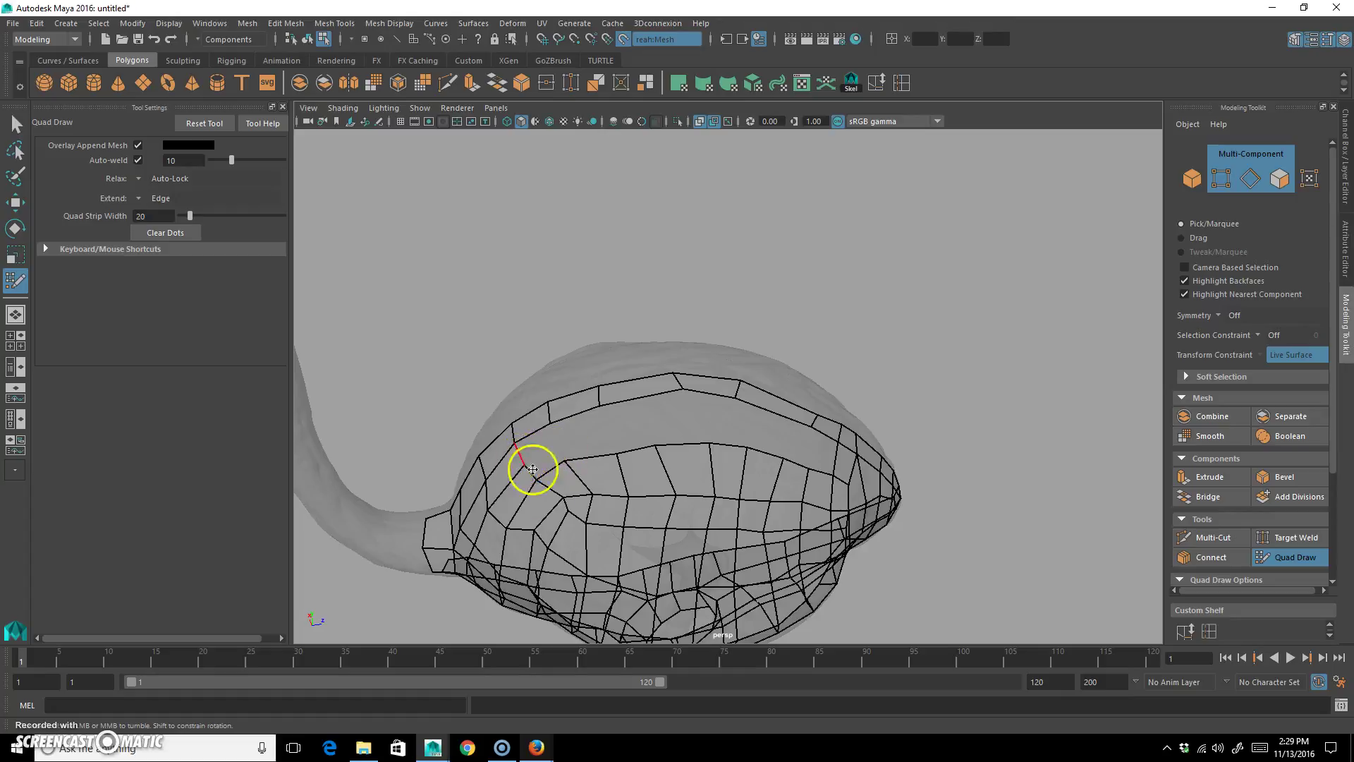
left_click_drag(684, 493, 704, 468, "alt")
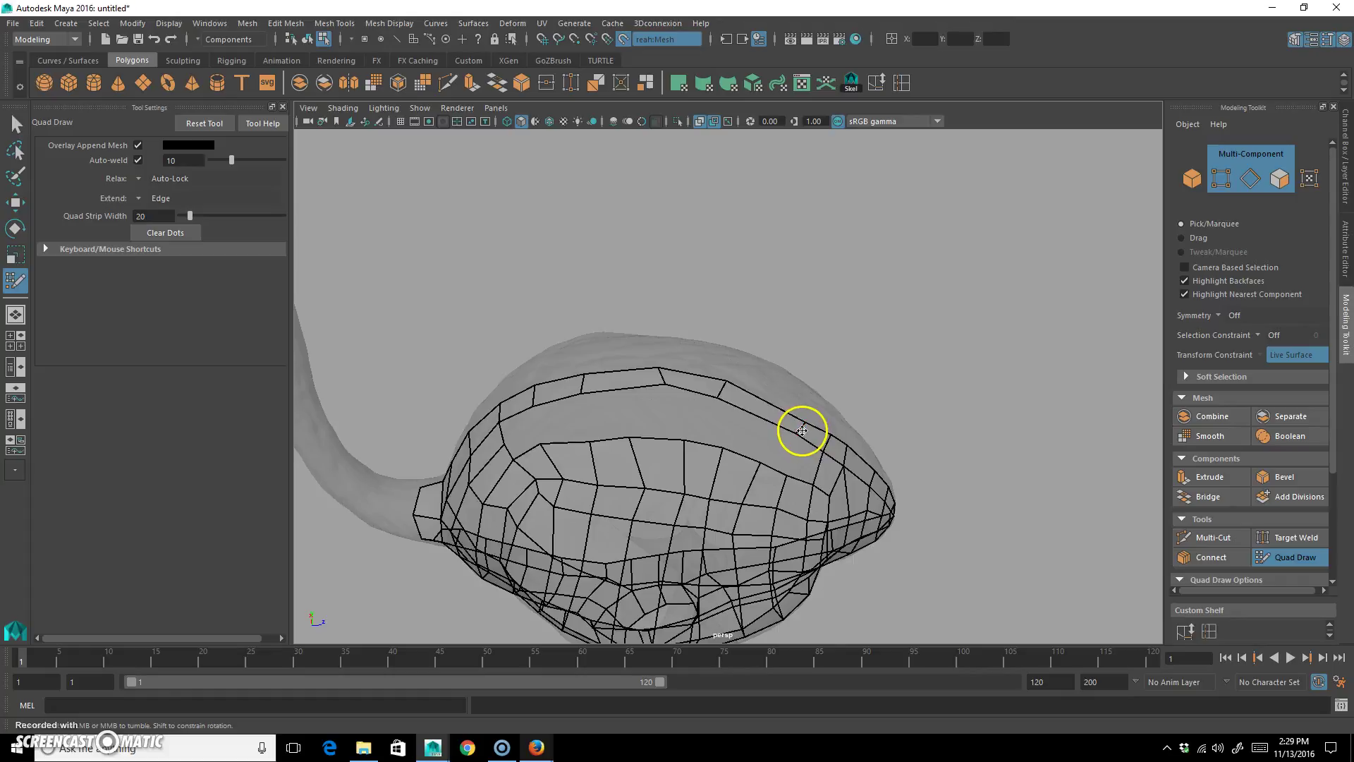
Step: Fill the gap under the upper strip with quads, adjusting one quad's upper-left vertex
left_click(804, 463, "shift")
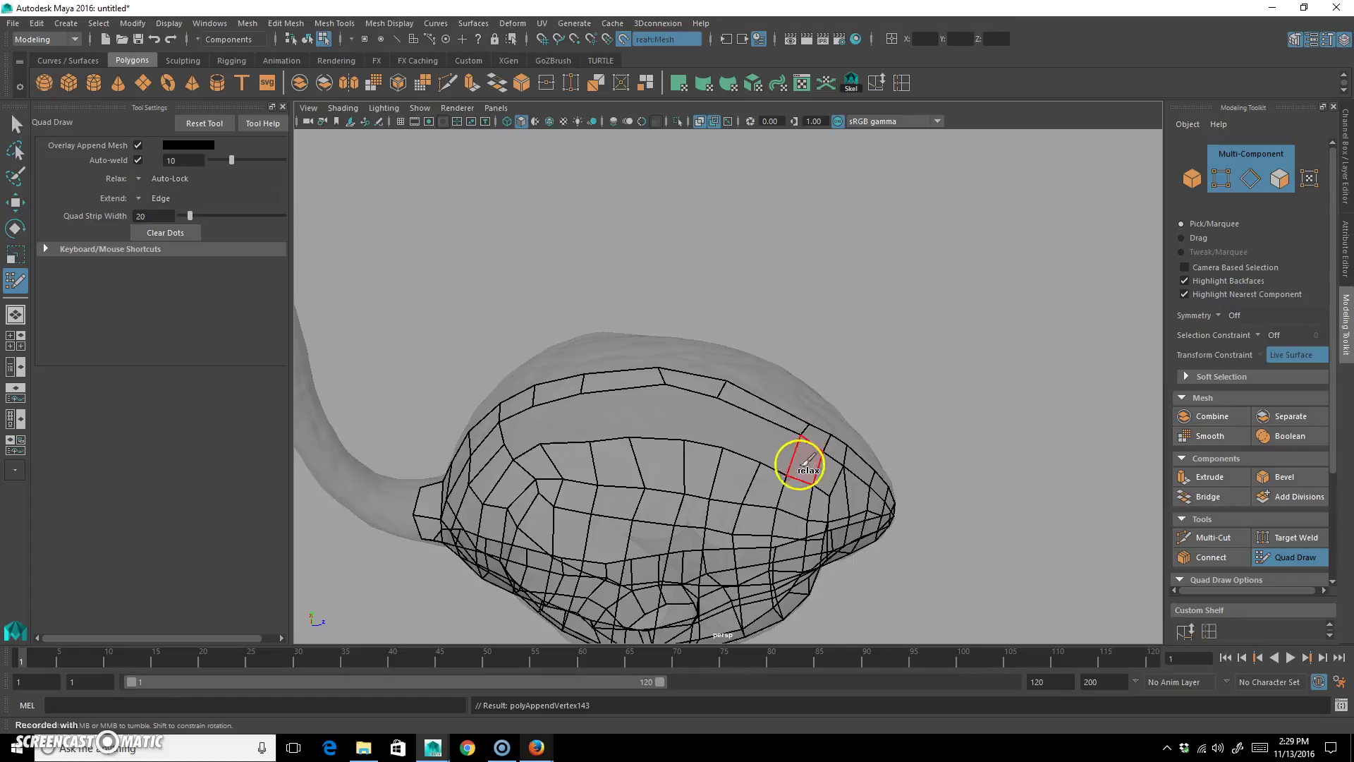
left_click(780, 448)
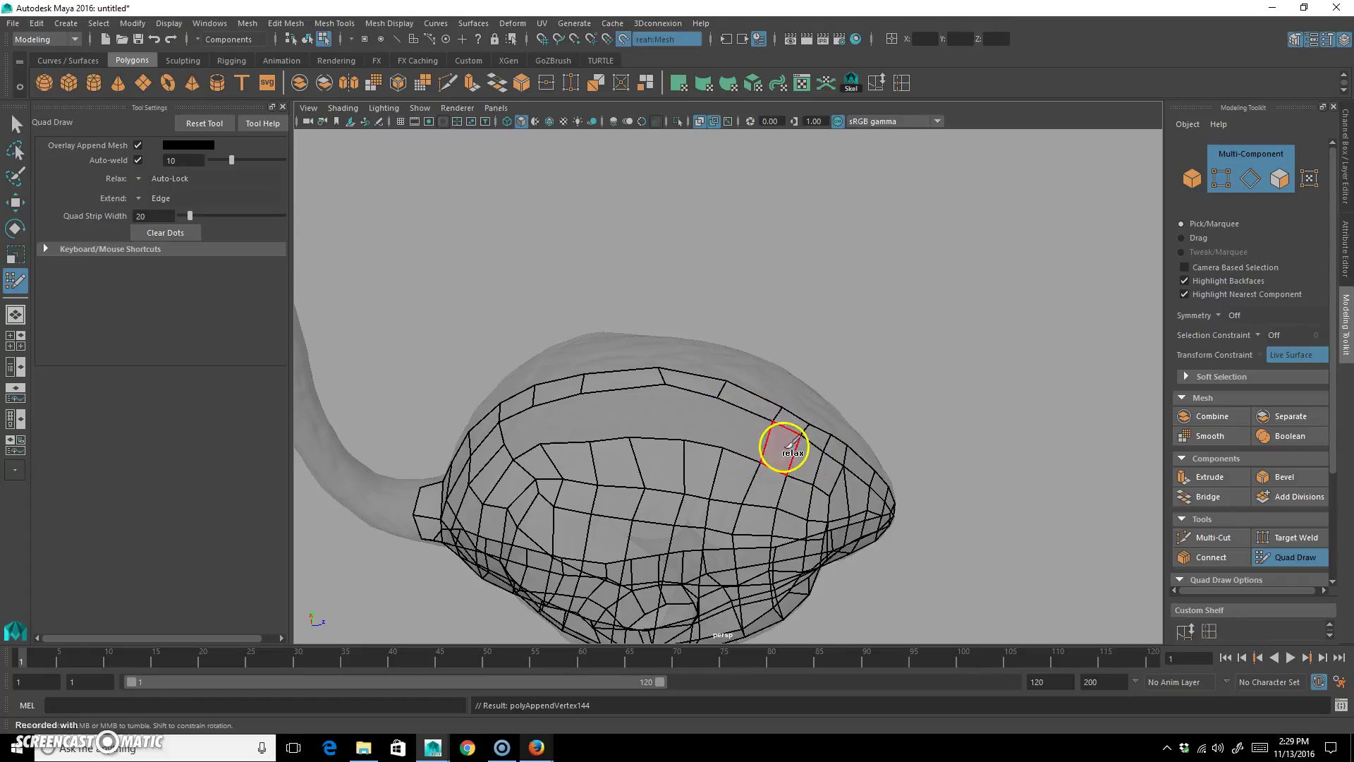
left_click(744, 430, "shift")
left_click_drag(718, 398, 732, 404)
left_click(709, 417, "shift")
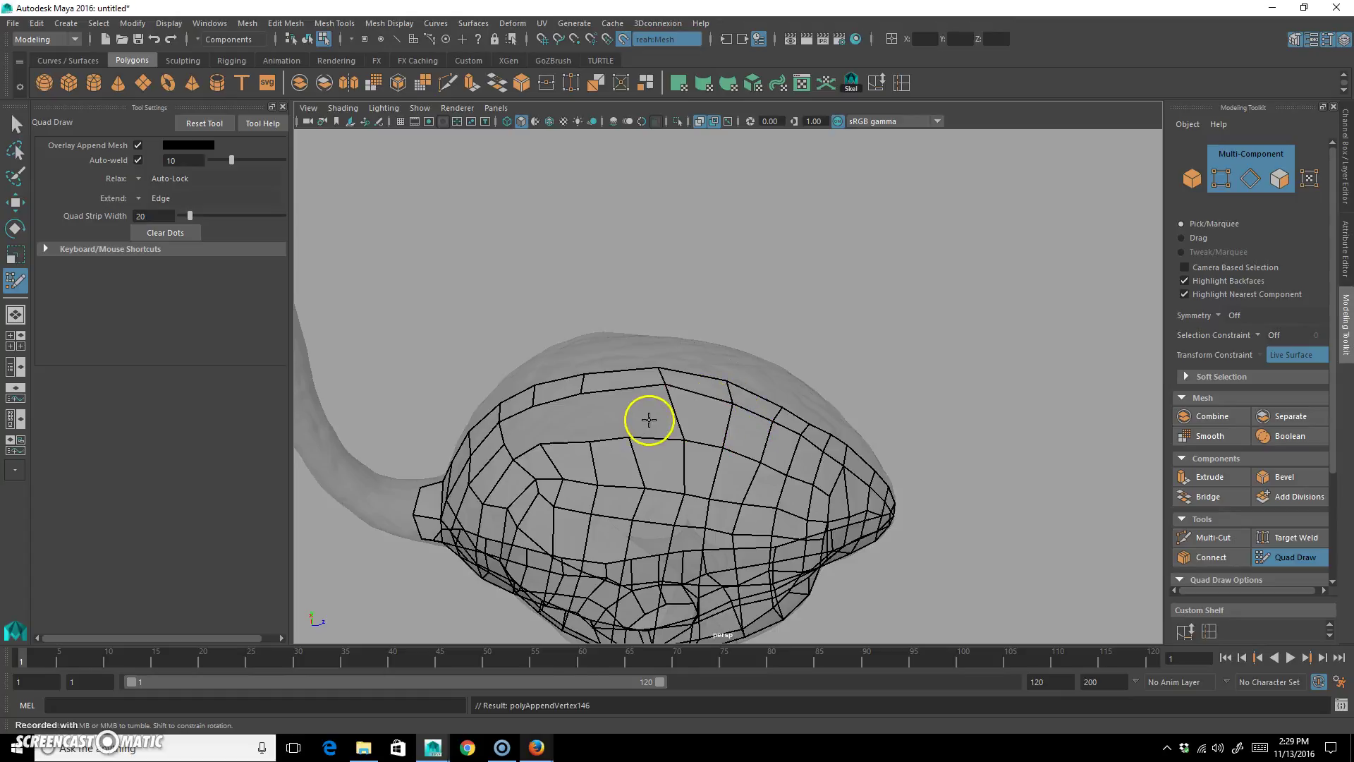
Step: Insert an edge across the top strip and fill the remaining holes beside it
left_click(623, 387, "ctrl")
left_click(653, 418, "shift")
left_click(599, 416, "shift")
left_click_drag(538, 474, 569, 454, "alt")
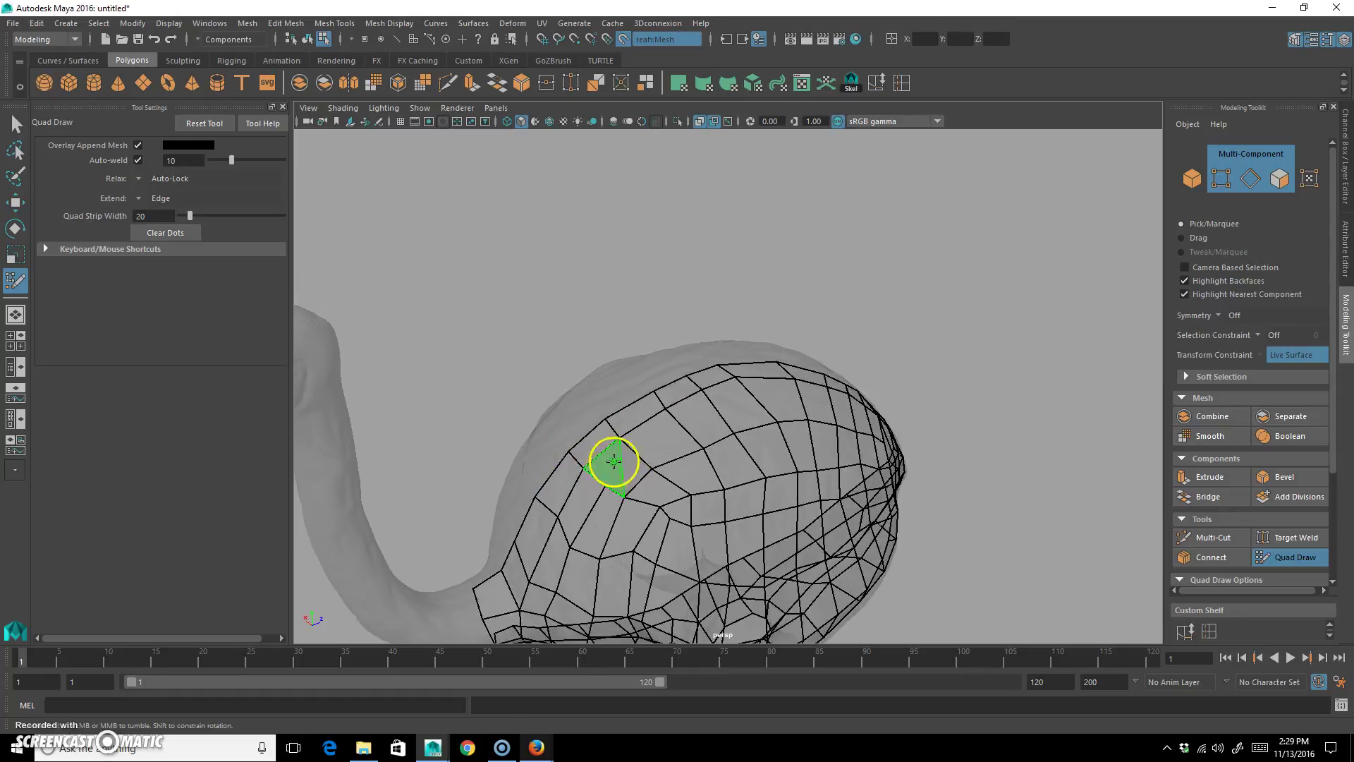
Step: Delete the stray diamond face near the neck base, undoing an accidental edge tweak
mouse_move(635, 502)
left_mouse_down("alt")
mouse_move(632, 475)
mouse_move(604, 499)
mouse_move(602, 477)
left_mouse_up("alt")
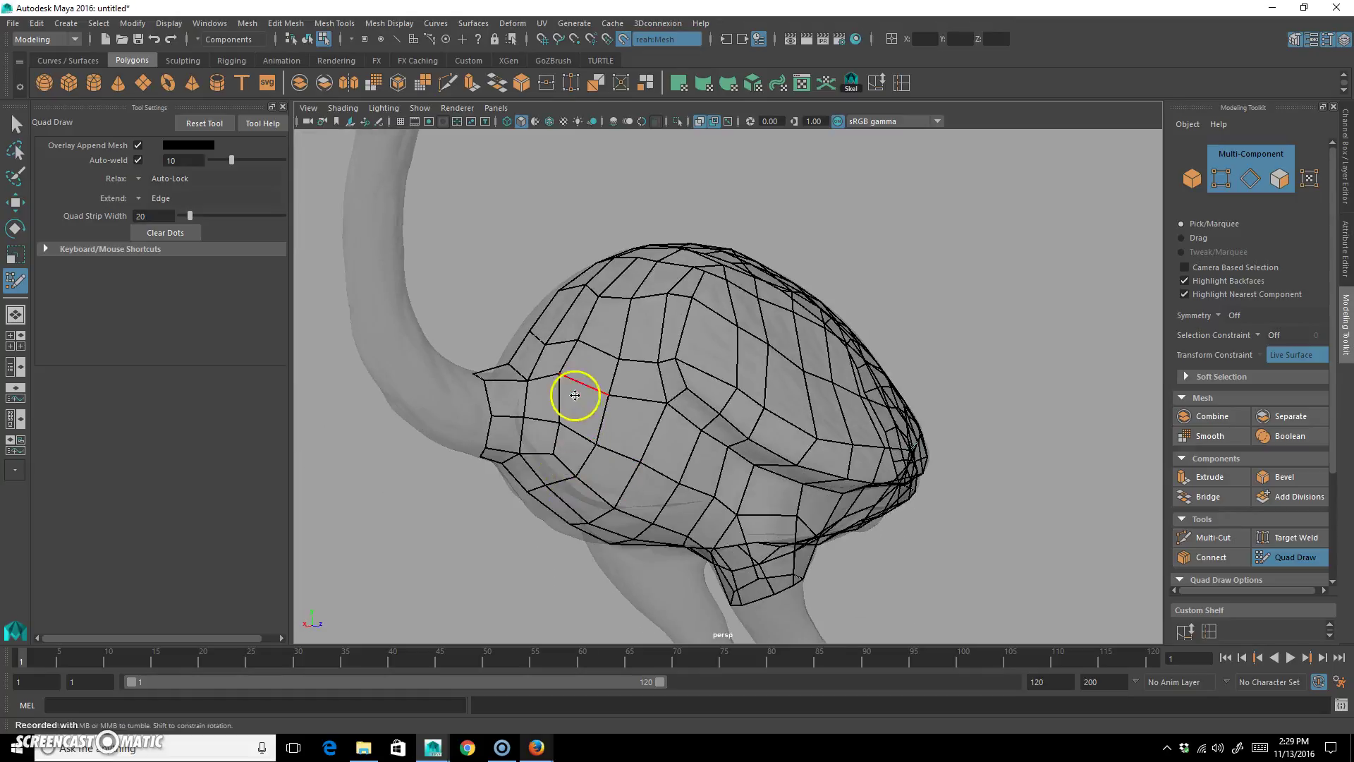
left_click_drag(578, 393, 583, 390, "alt")
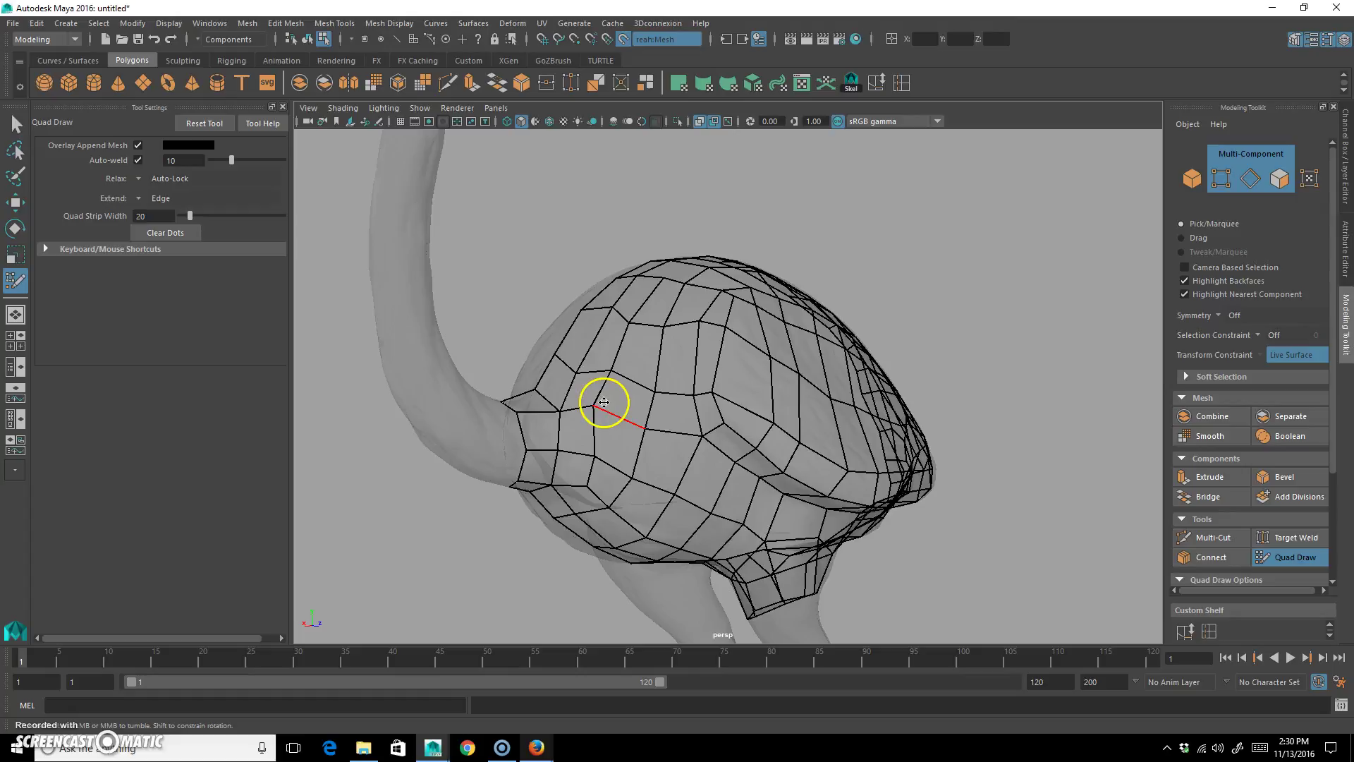
mouse_move(627, 505)
left_mouse_down("alt")
mouse_move(638, 477)
mouse_move(628, 495)
left_mouse_up("alt")
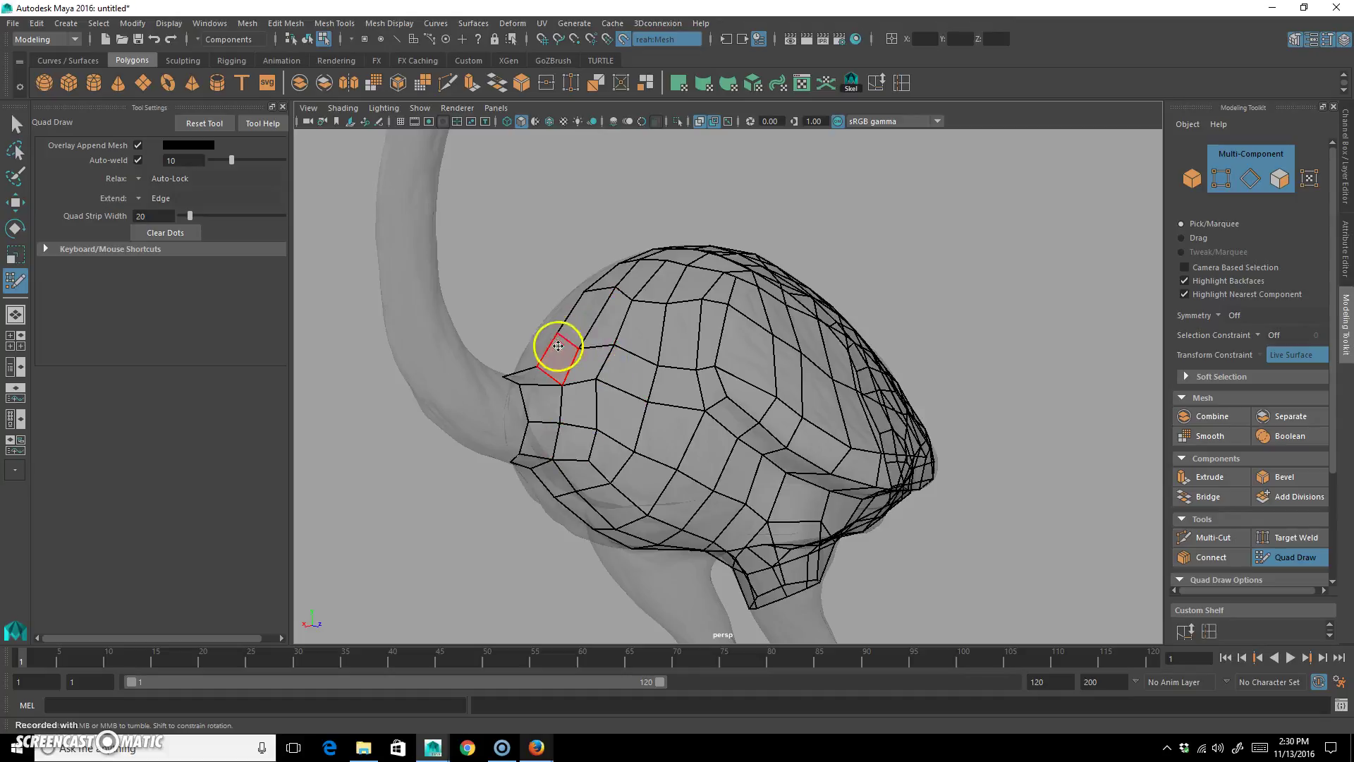
left_click_drag(558, 345, 599, 376, "alt")
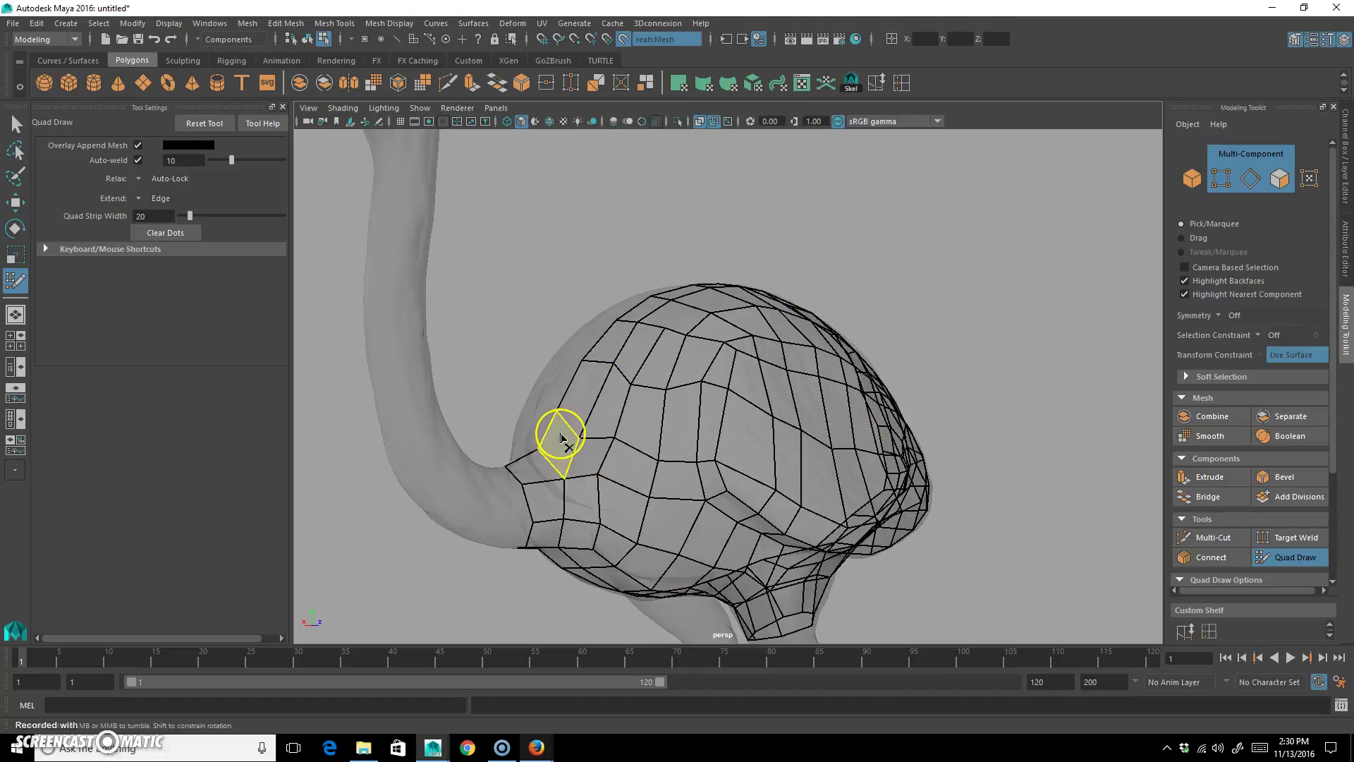
left_click(562, 438, "ctrl+shift")
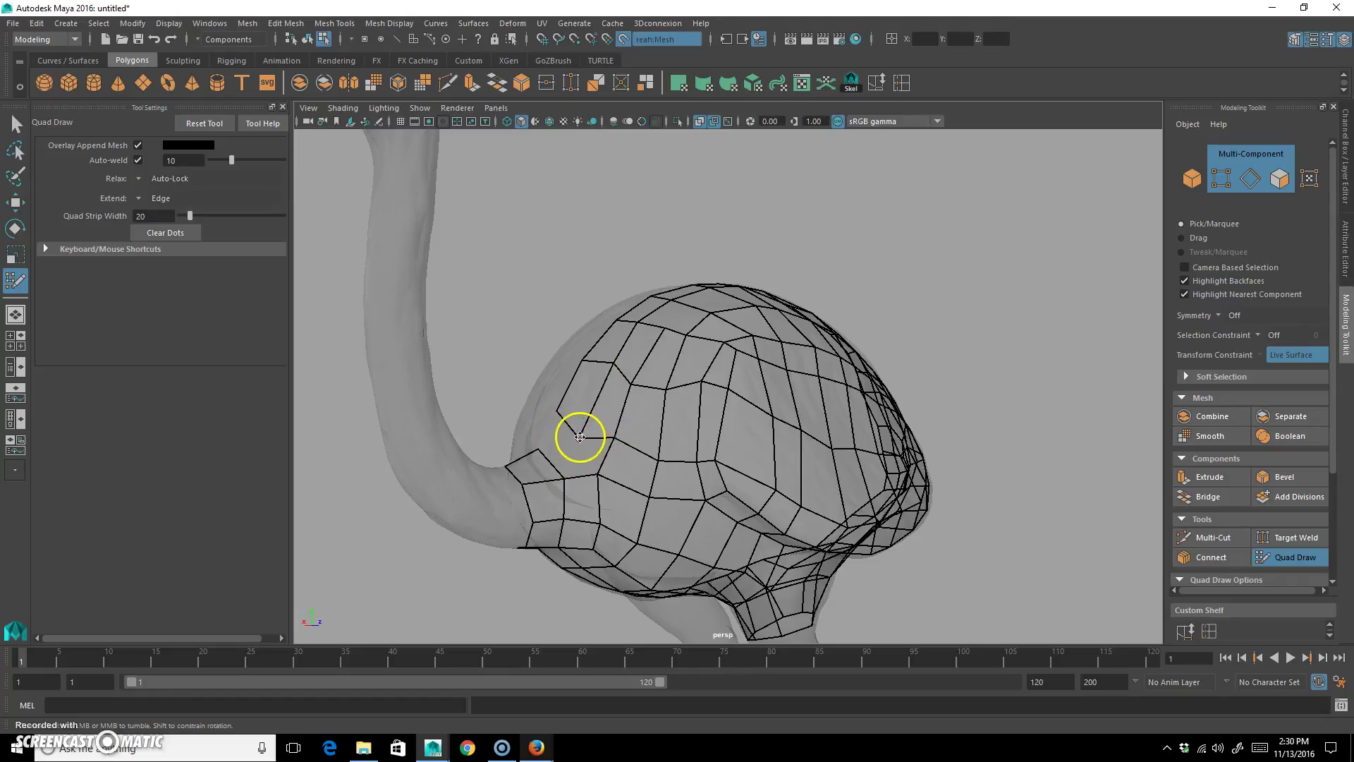
left_click_drag(586, 426, 603, 456, "alt")
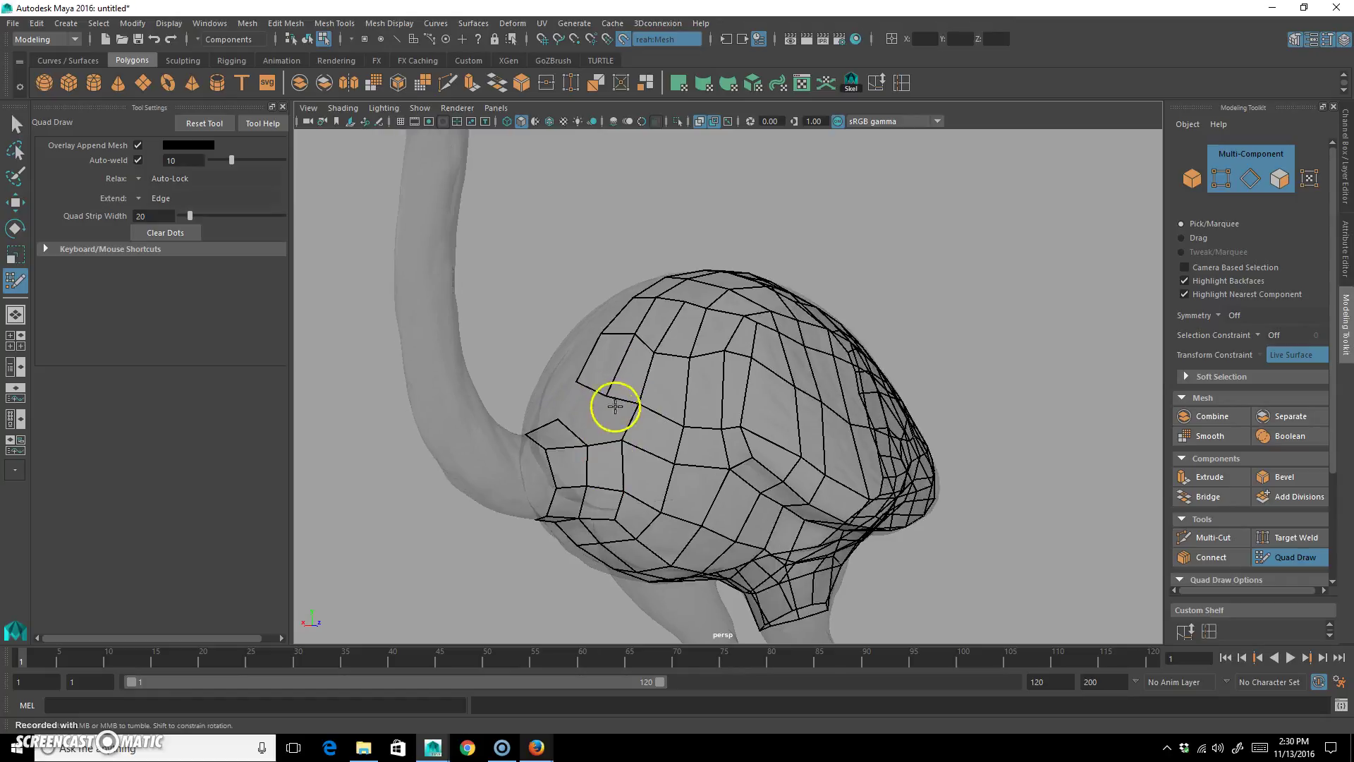
left_click_drag(641, 402, 637, 349, "alt")
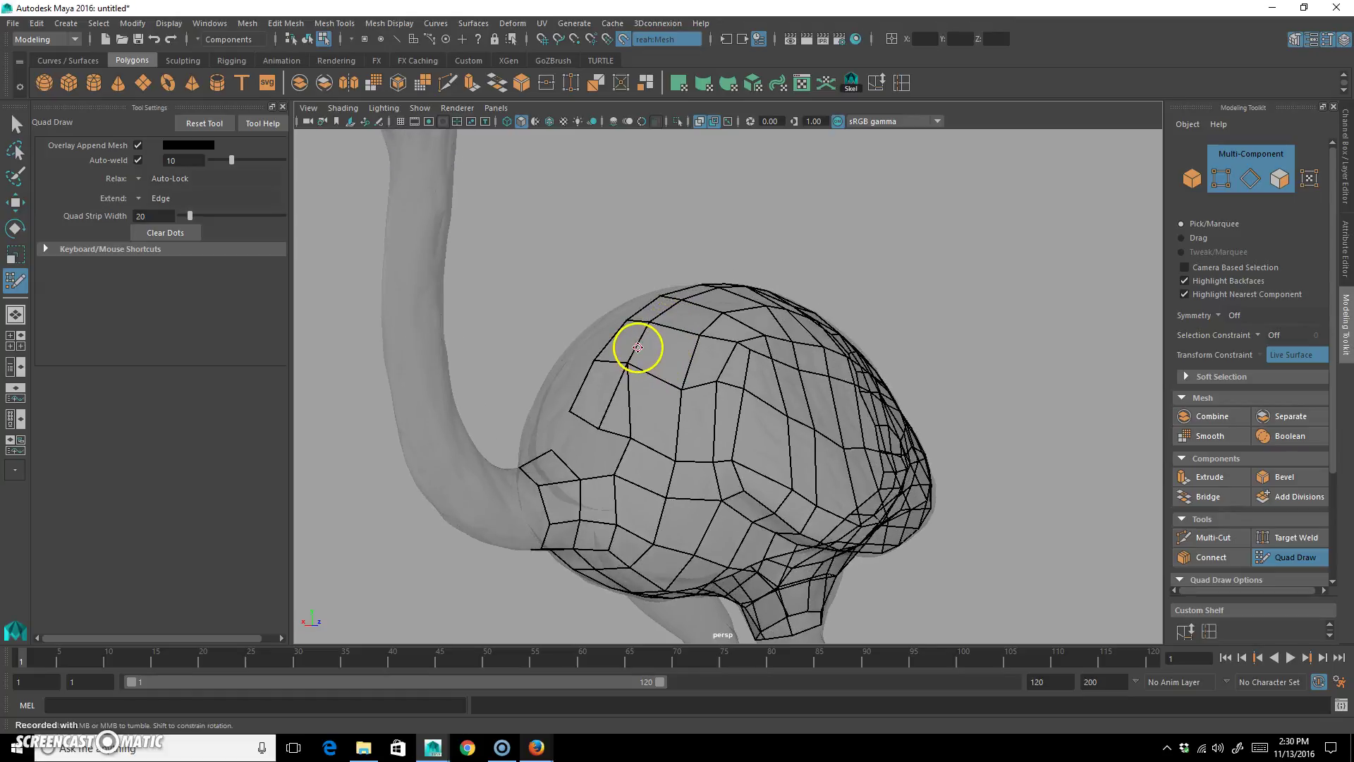
left_click_drag(631, 416, 609, 412)
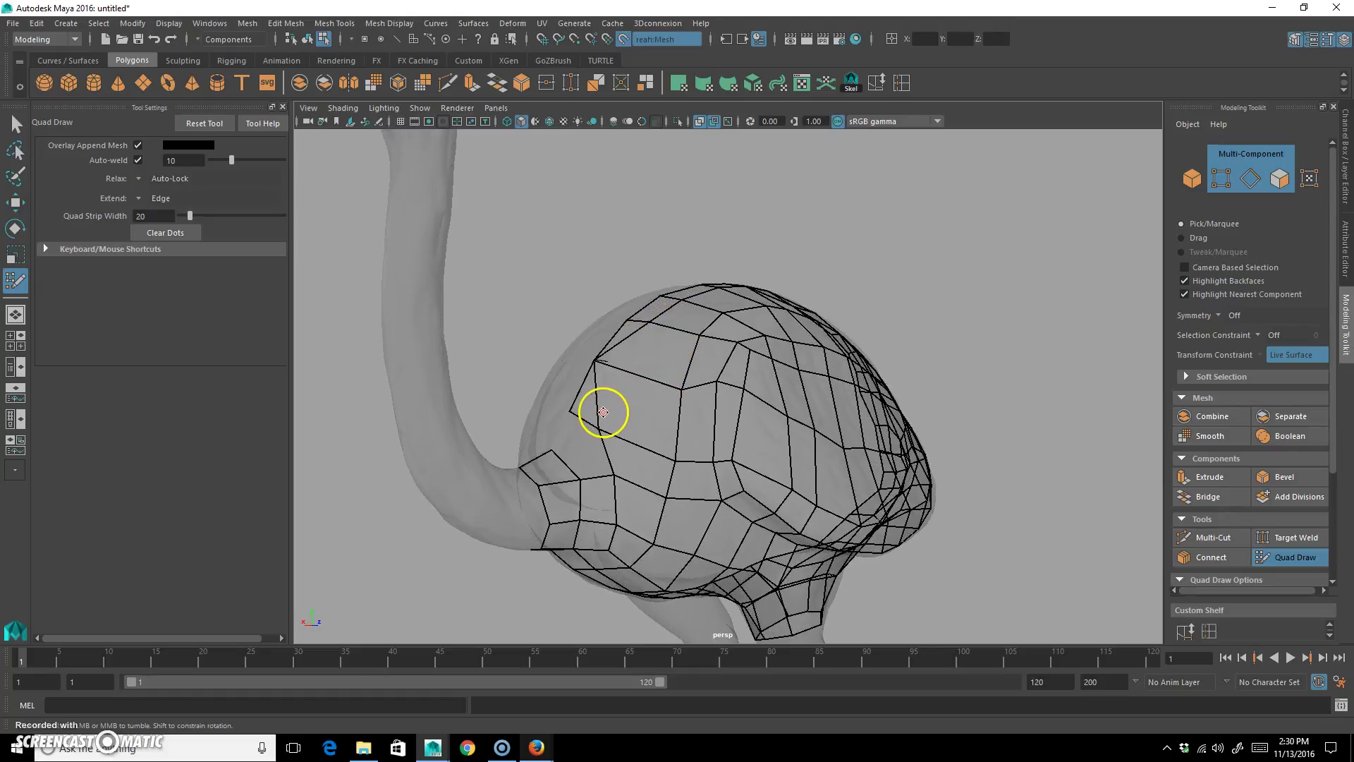
key("ctrl+z")
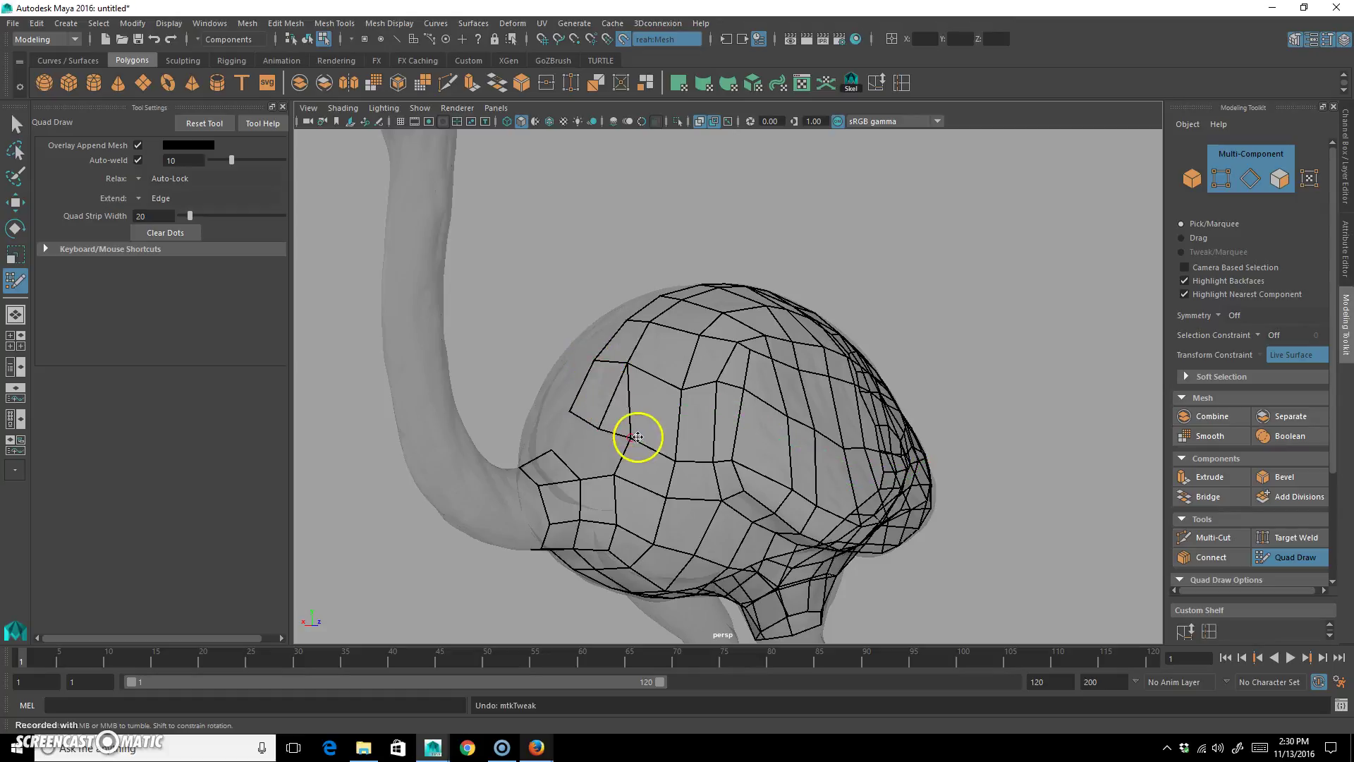
Step: Delete the stray triangle face on the front of the body shell
left_click_drag(608, 466, 635, 444, "alt")
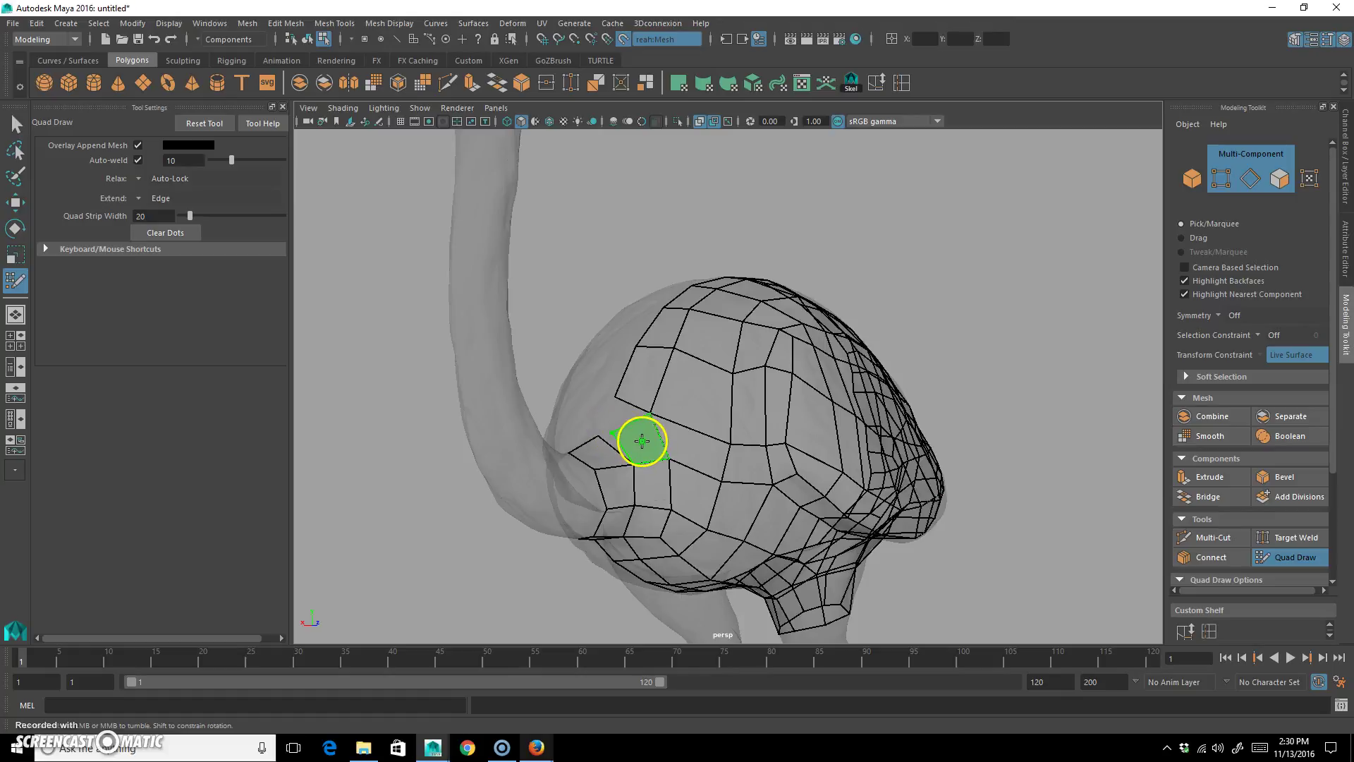
left_click_drag(601, 435, 695, 451, "alt")
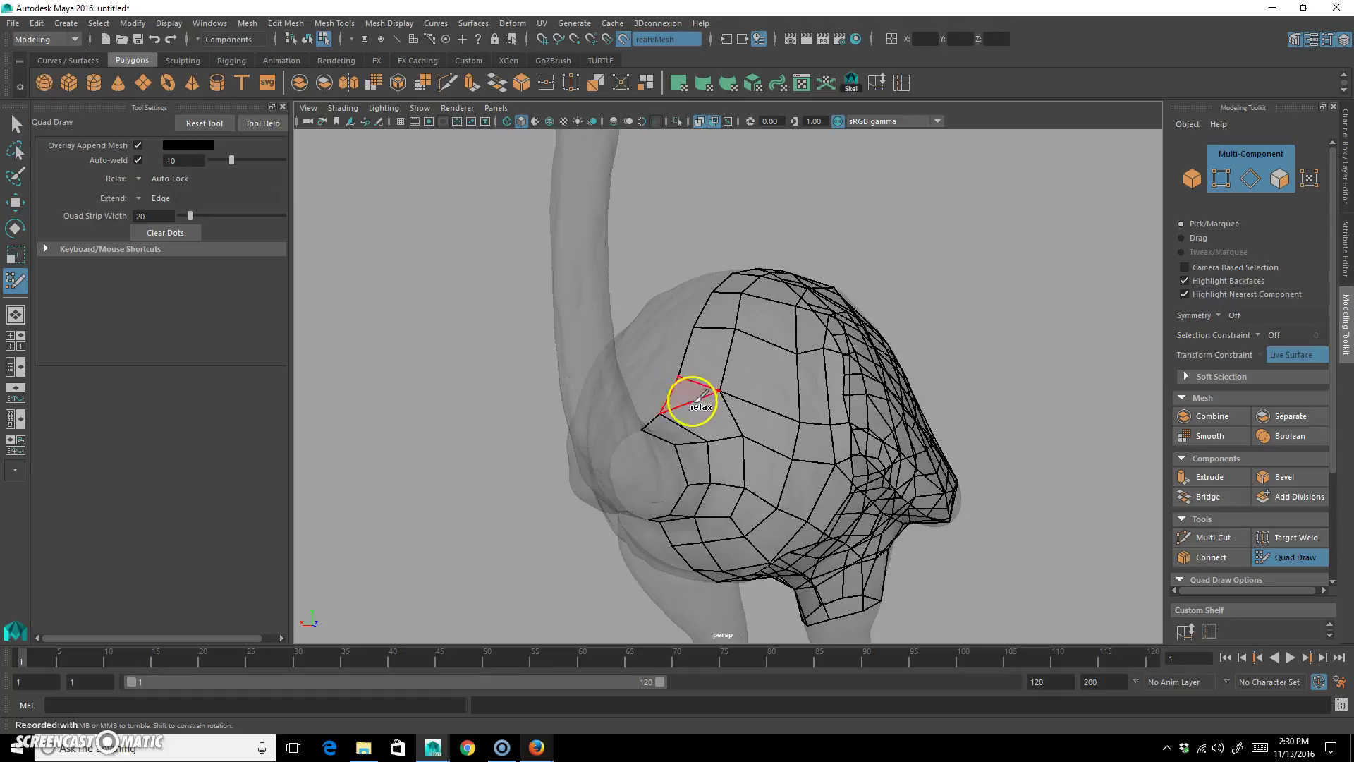
left_click_drag(660, 397, 686, 433, "alt")
left_click_drag(604, 382, 688, 406, "alt")
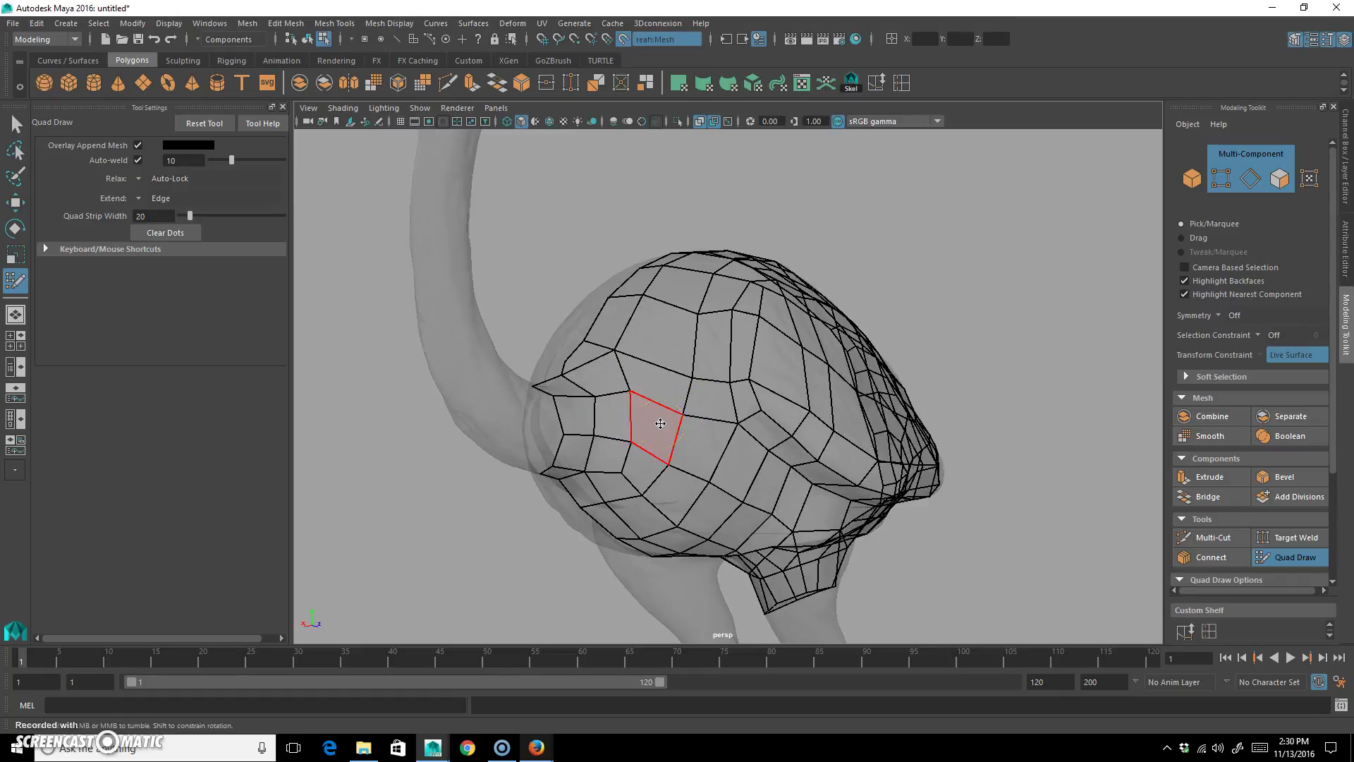
left_click_drag(623, 412, 590, 409, "alt")
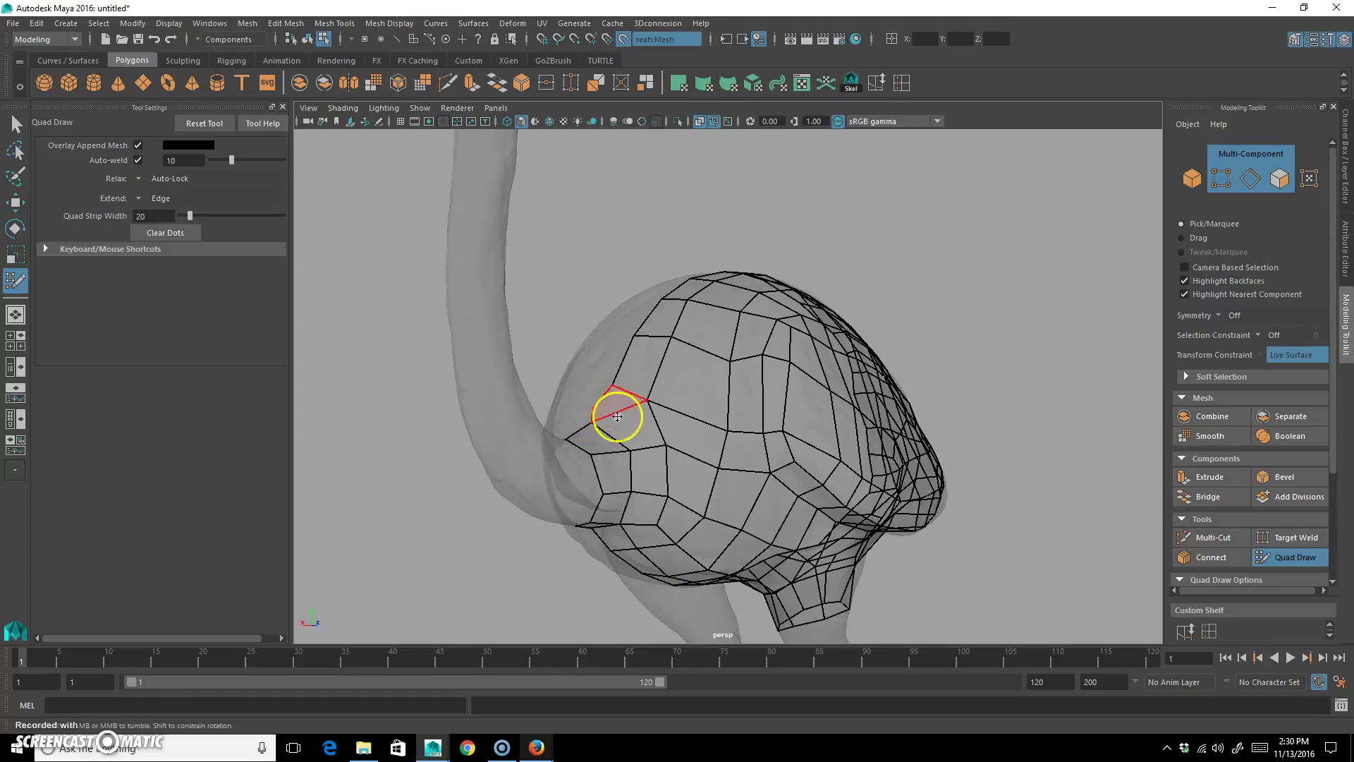
left_click_drag(617, 417, 608, 438, "alt")
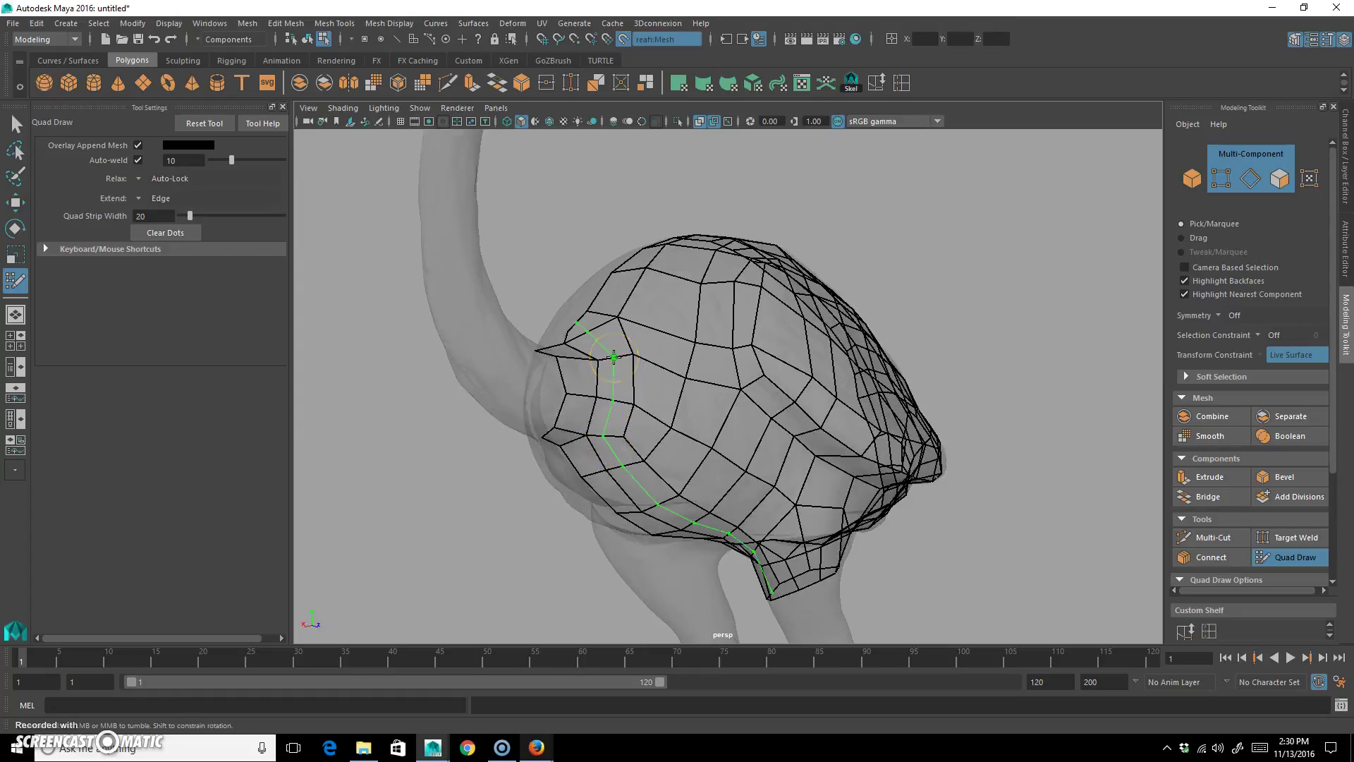
left_click_drag(611, 379, 562, 392, "alt")
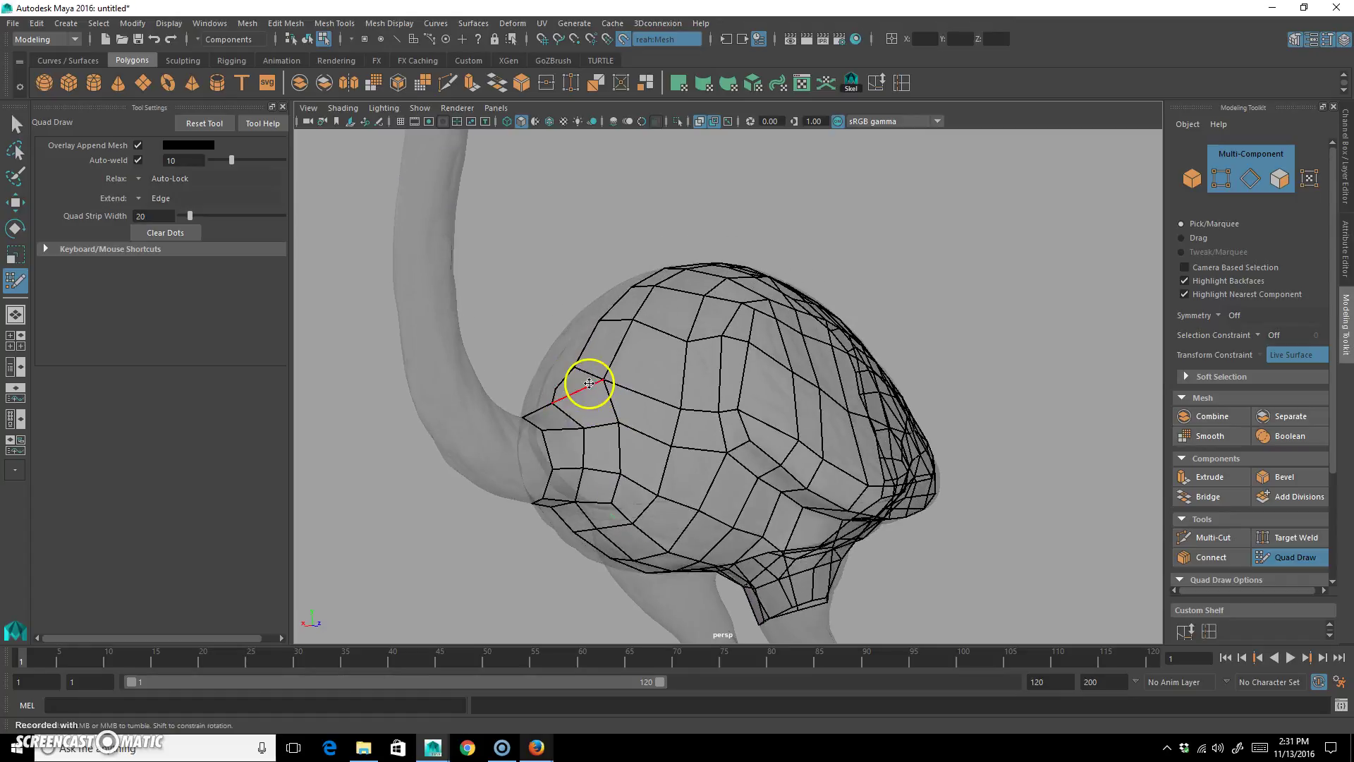
left_click(576, 382, "ctrl+shift")
mouse_move(604, 384)
left_mouse_down("alt")
mouse_move(637, 387)
mouse_move(684, 430)
left_mouse_up("alt")
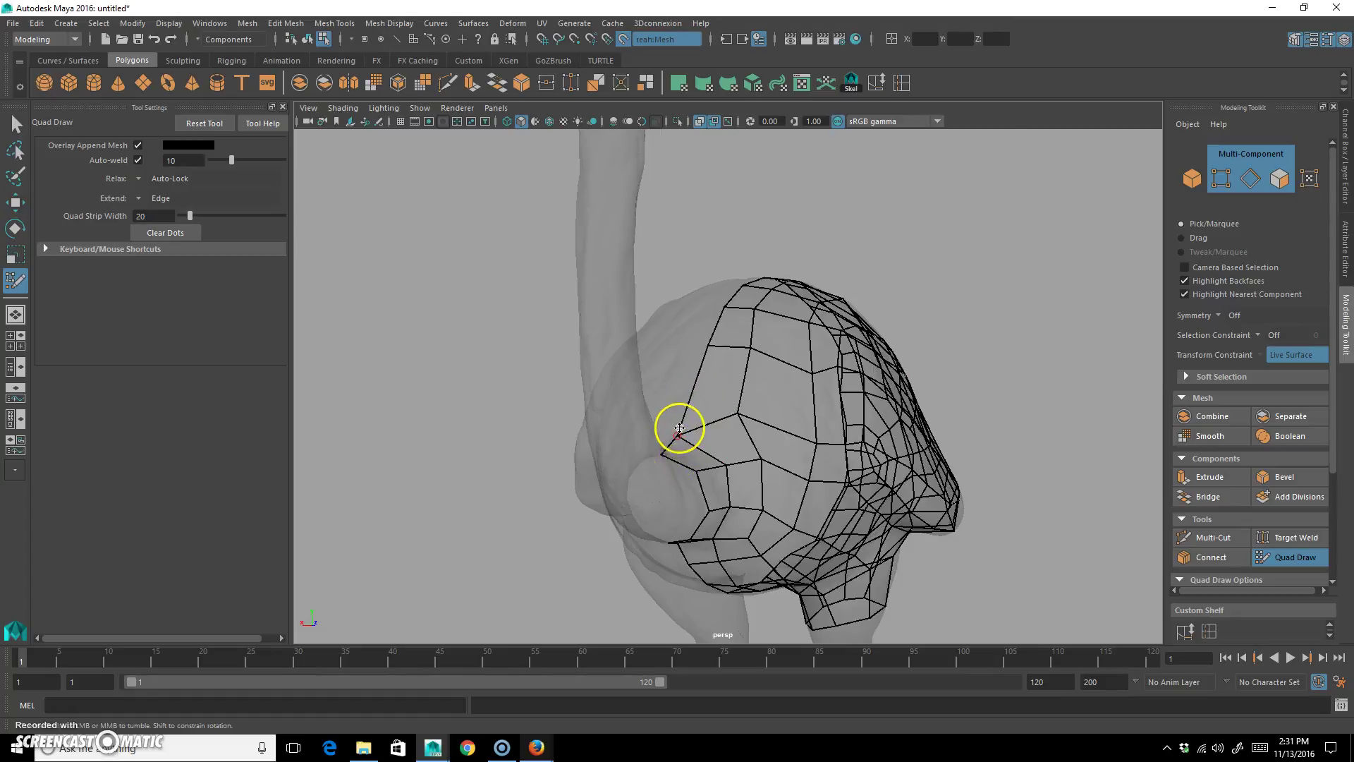
left_click_drag(780, 474, 630, 460, "alt")
Step: Try nudging a neck-edge vertex to the right, then undo the move
scroll(754, 440, "down", 3)
scroll(471, 448, "up", 3)
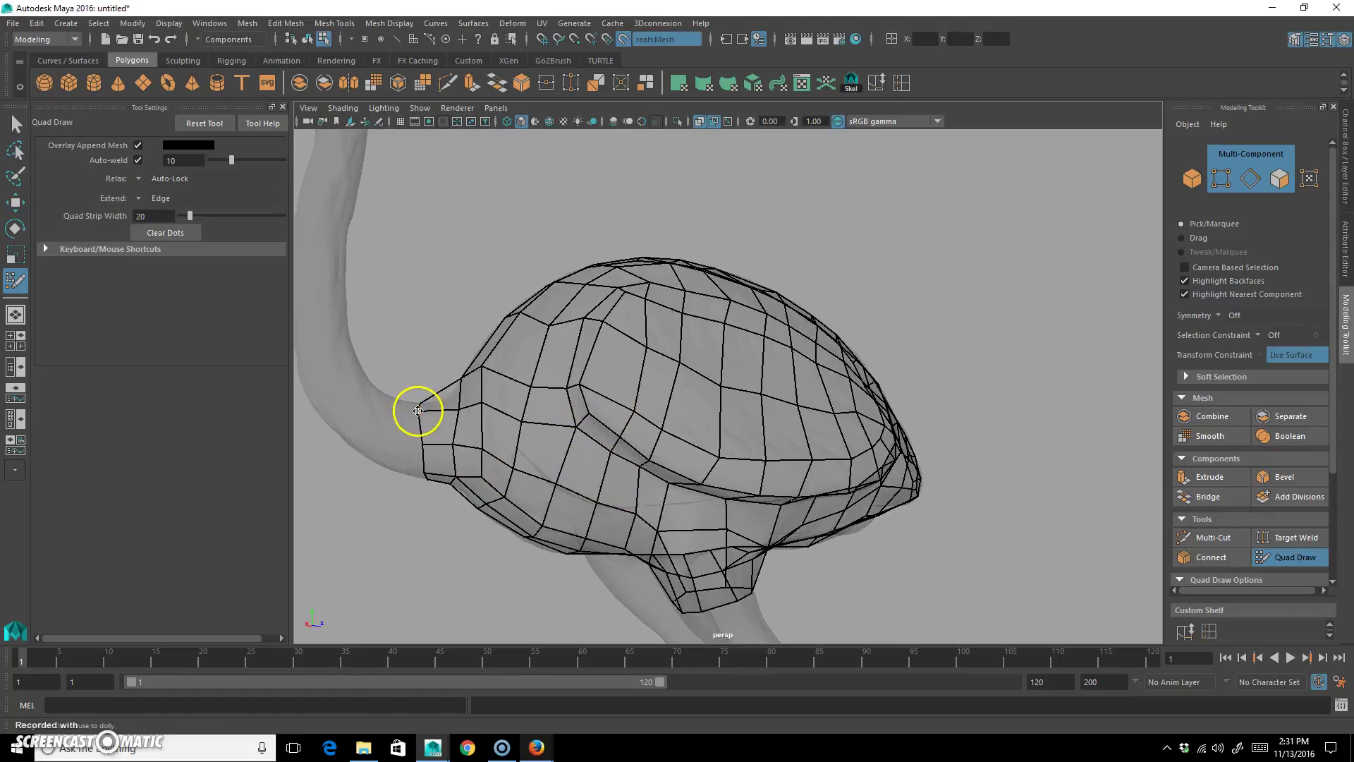
left_click_drag(423, 410, 438, 410)
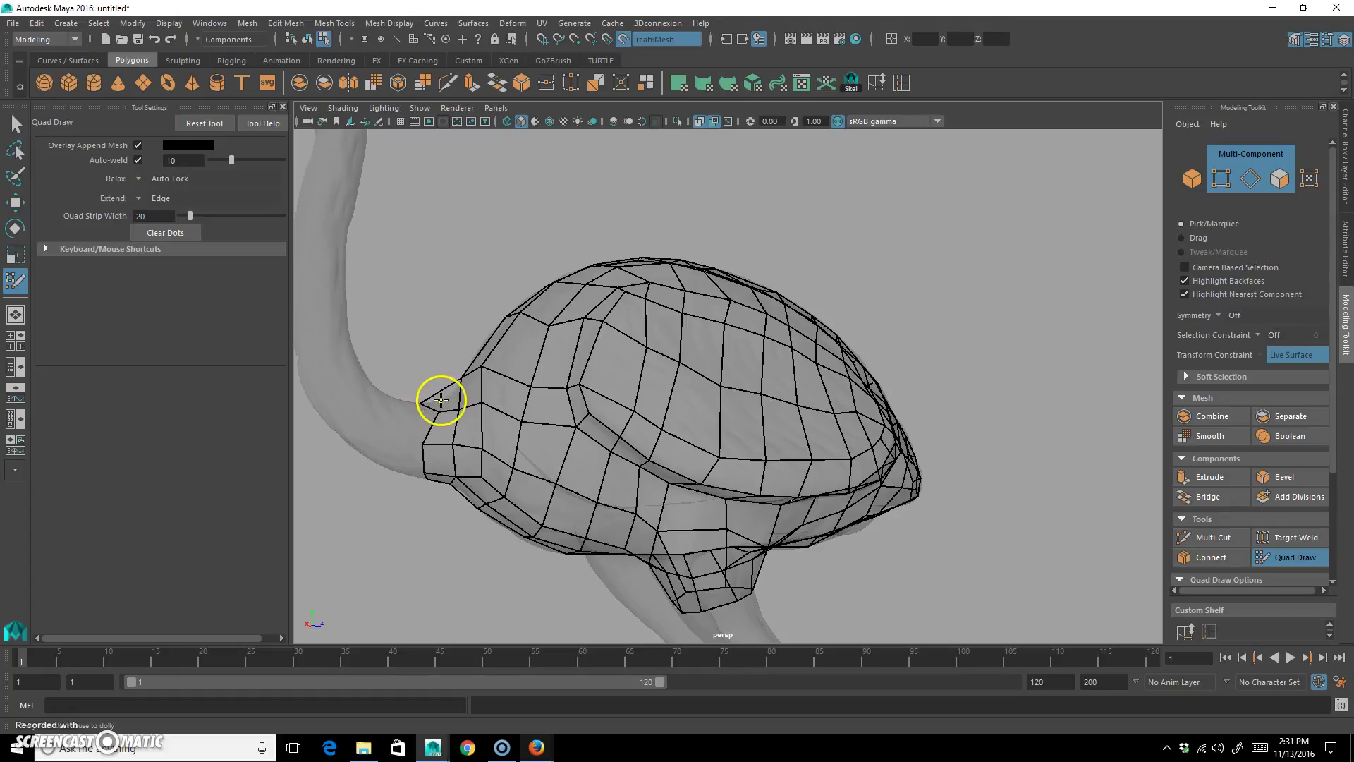
mouse_move(422, 443)
left_mouse_down("alt")
mouse_move(432, 416)
mouse_move(466, 422)
mouse_move(475, 456)
mouse_move(445, 360)
mouse_move(460, 367)
left_mouse_up("alt")
key("ctrl+z")
Step: Reframe the view to inspect the fully meshed body down to the tops of the legs
left_click_drag(442, 425, 468, 372, "alt")
right_click_drag(813, 353, 719, 385, "alt")
mouse_move(720, 384)
left_mouse_down("alt")
mouse_move(667, 429)
mouse_move(718, 409)
mouse_move(729, 362)
mouse_move(704, 426)
mouse_move(758, 396)
mouse_move(738, 386)
left_mouse_up("alt")
middle_click_drag(739, 386, 737, 407, "alt")
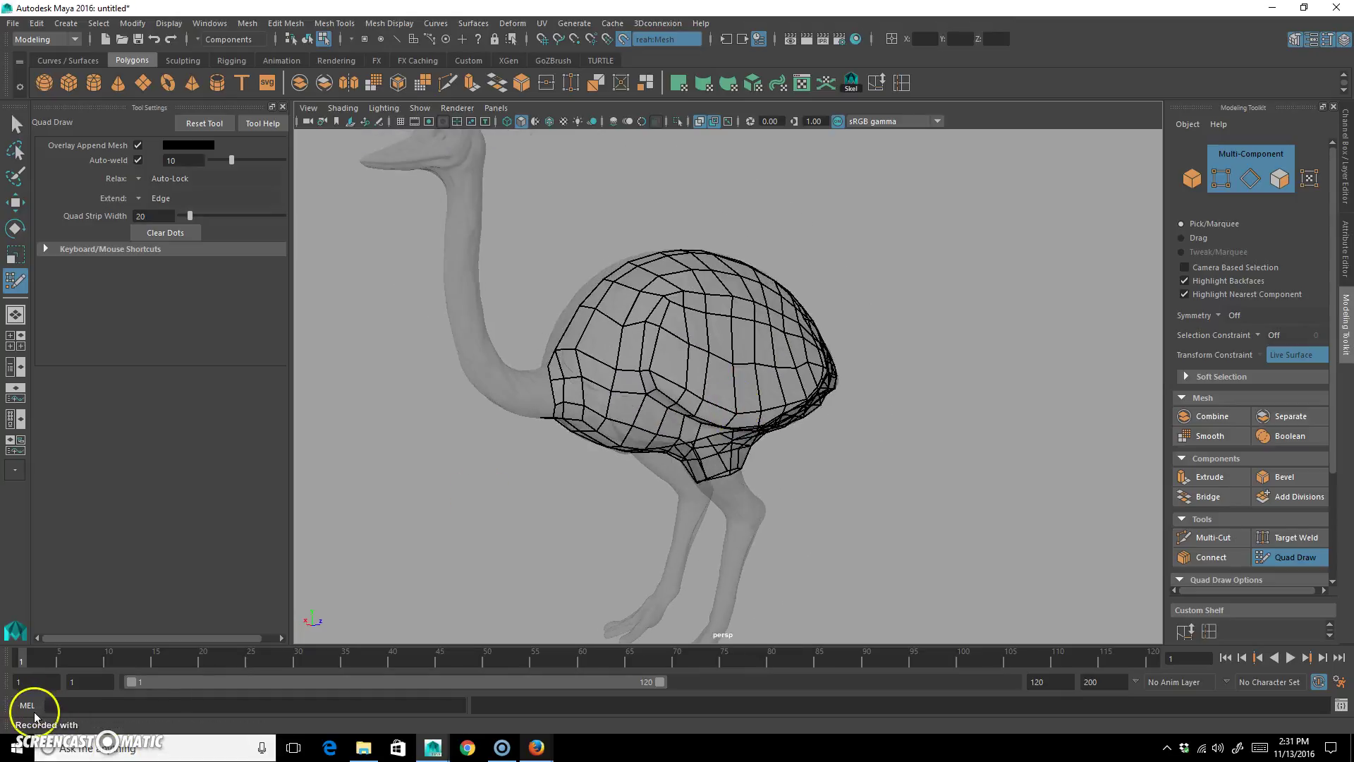
middle_click_drag(786, 471, 777, 421, "alt")
left_click_drag(698, 490, 682, 437, "alt")
right_click_drag(682, 438, 818, 392, "alt")
middle_click_drag(747, 394, 740, 425, "alt")
left_click_drag(663, 366, 824, 373, "alt")
left_click_drag(804, 508, 782, 486, "alt")
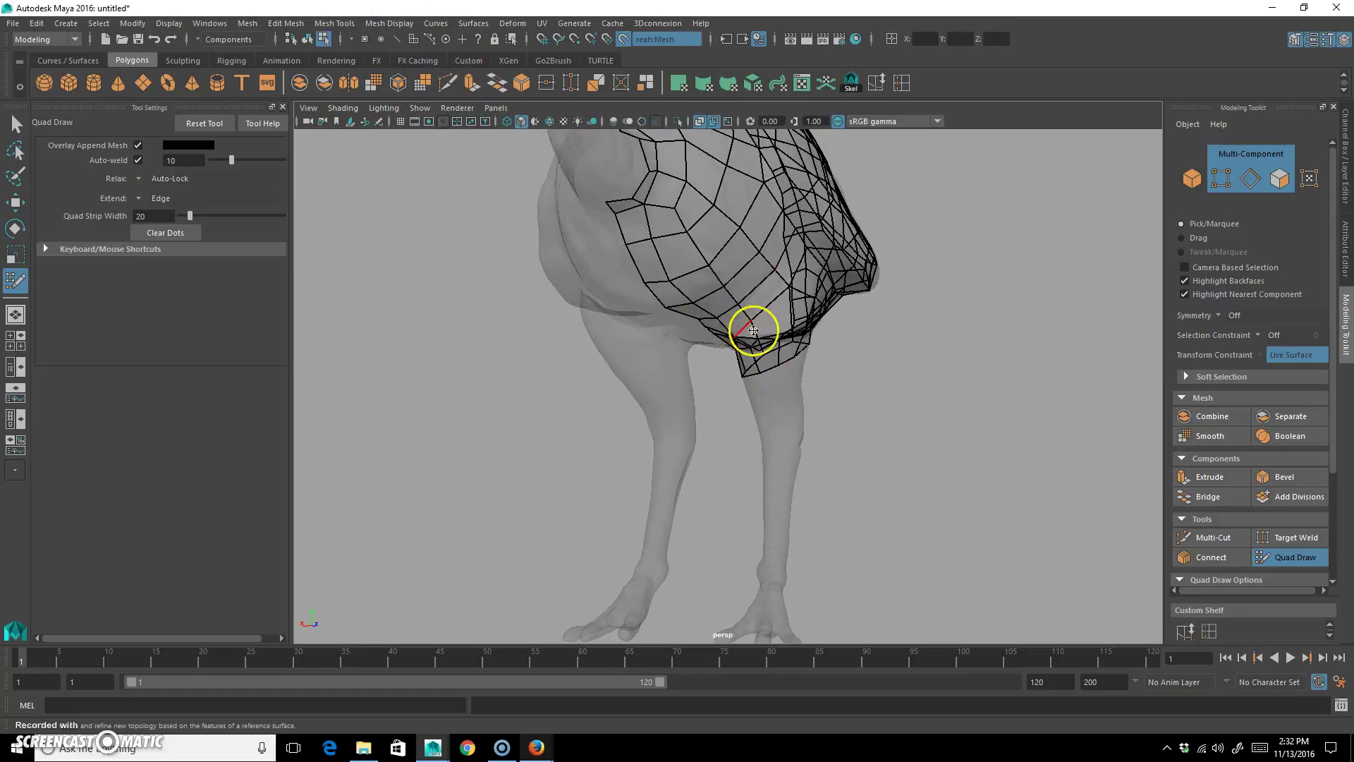
Step: Extrude the body's bottom border edges and pull them down toward the thigh
key("q")
key("F10")
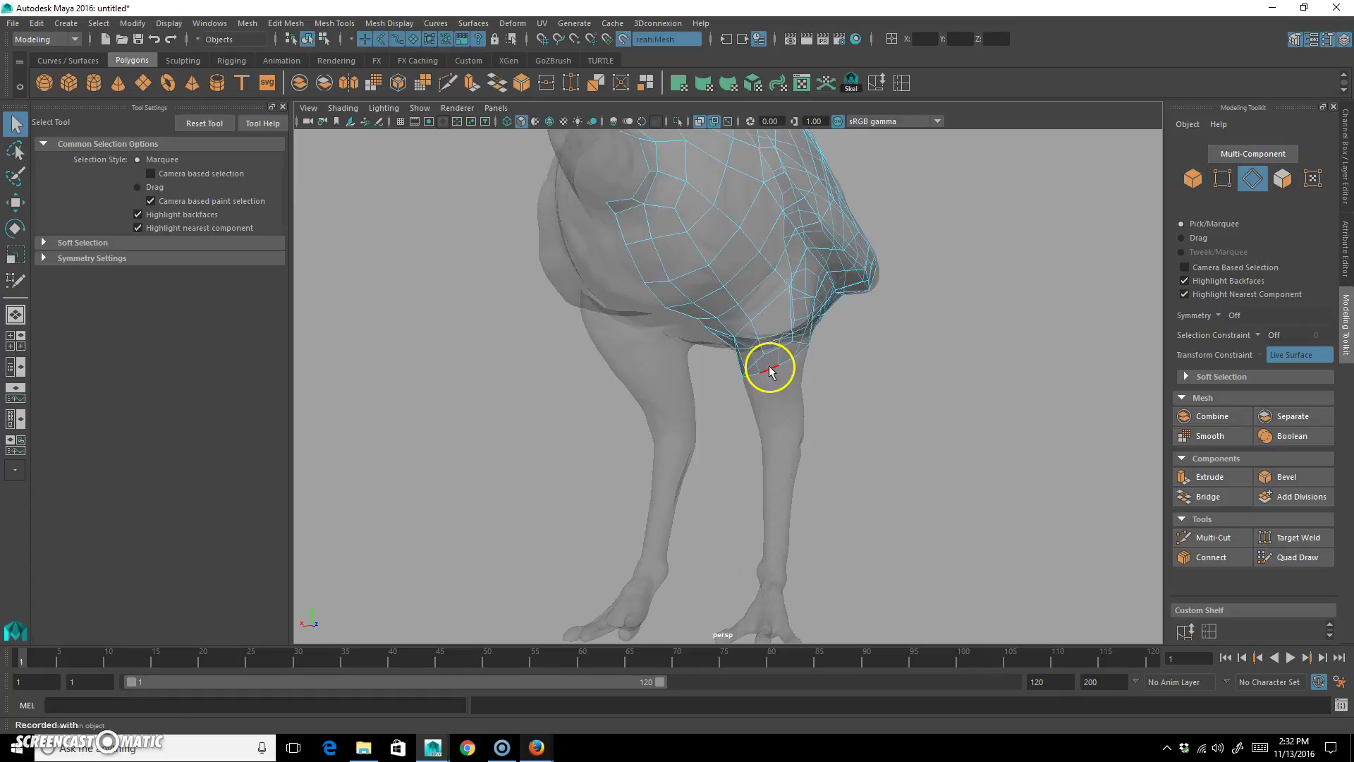
left_click_drag(815, 403, 722, 356, "alt")
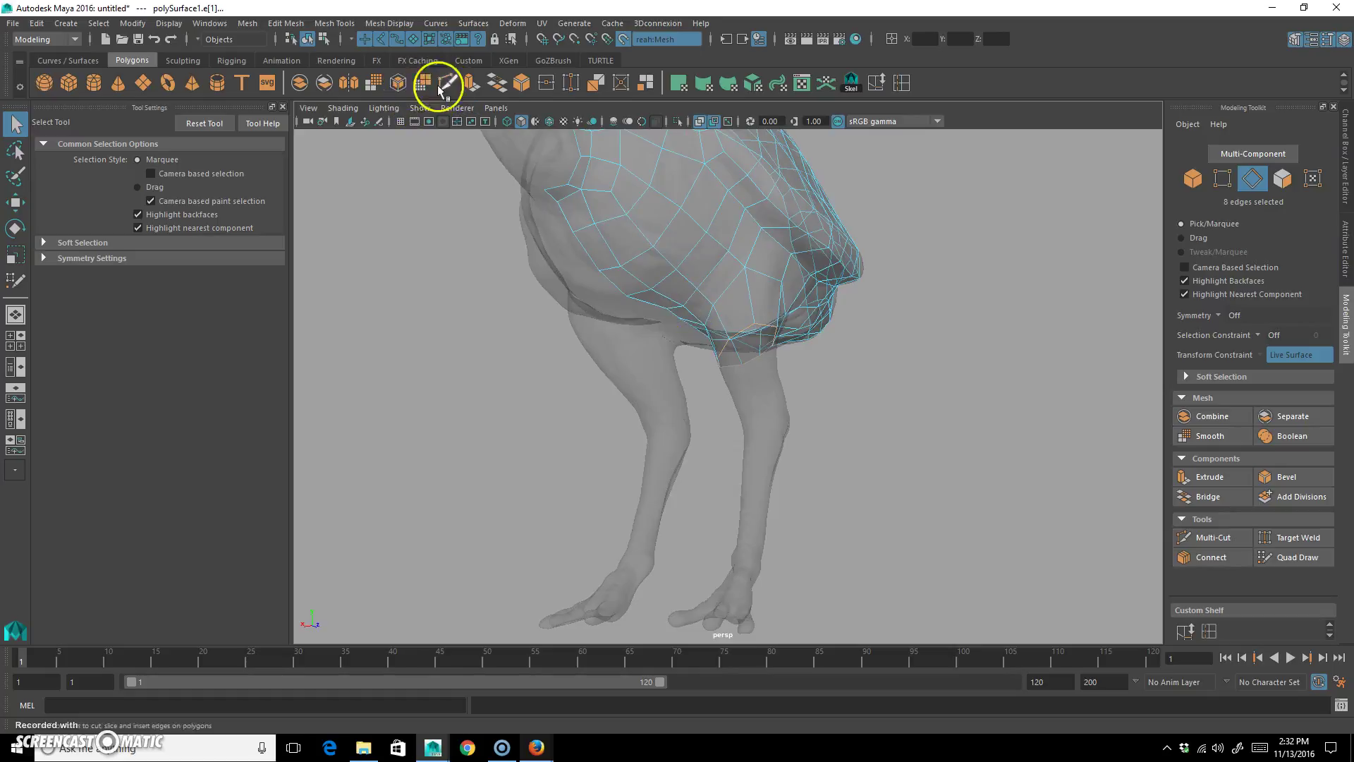
left_click(469, 82)
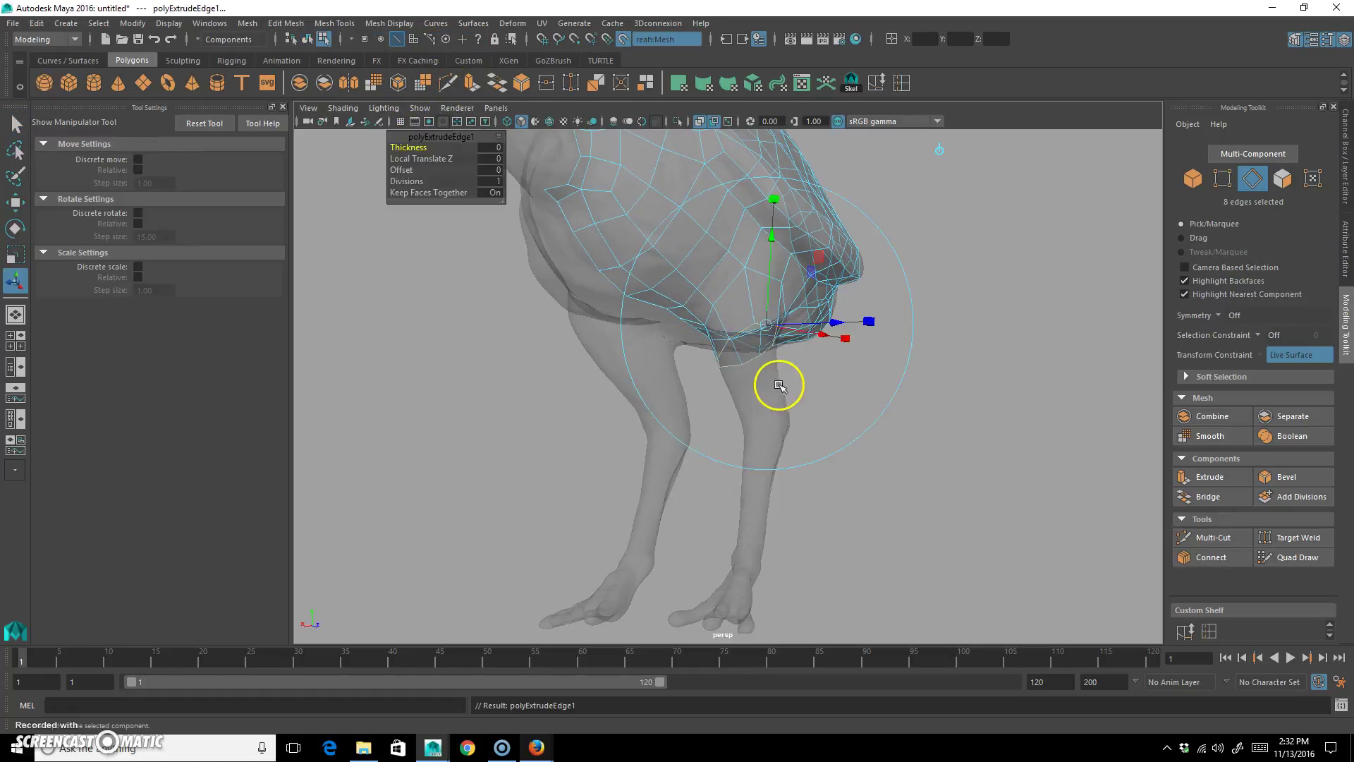
key("w")
left_click_drag(792, 326, 831, 341, "alt")
left_click_drag(831, 237, 827, 283)
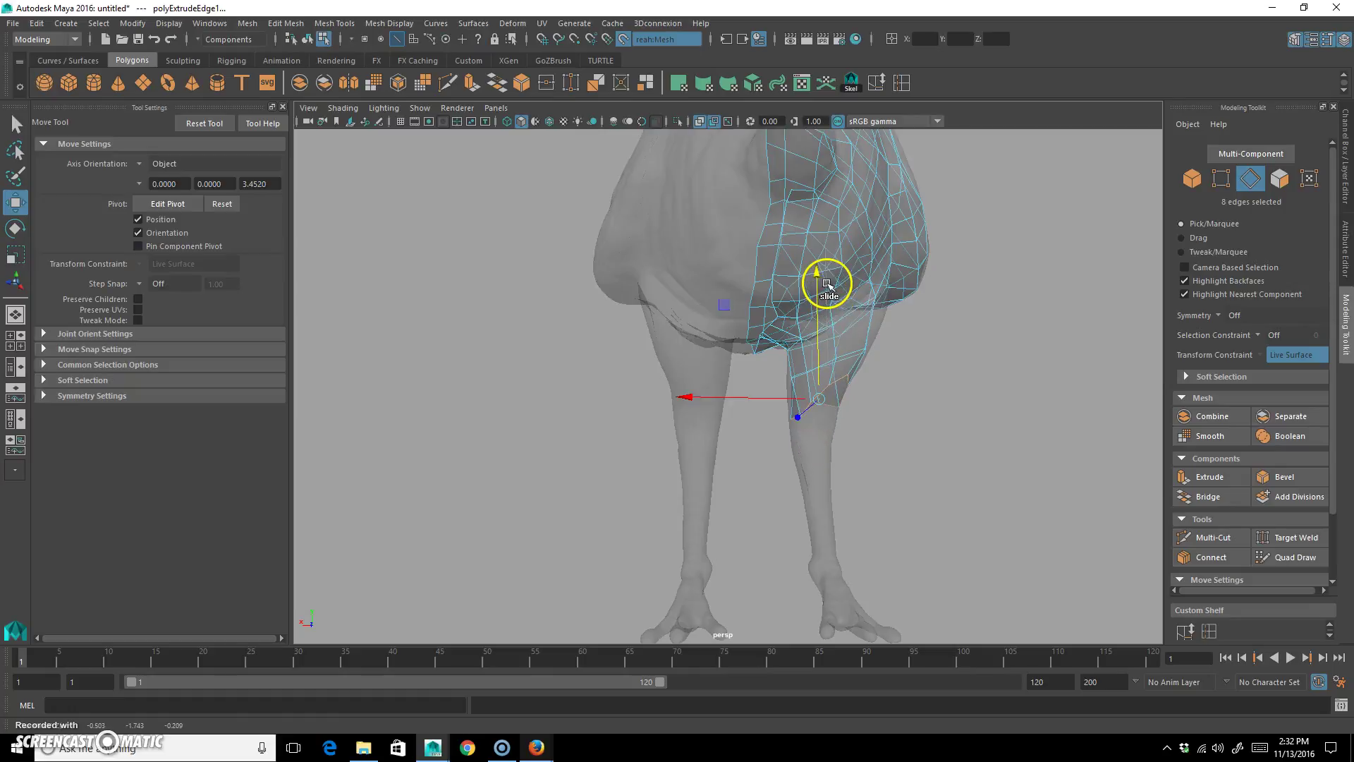
Step: Shift the extruded edge flap along the leg so it settles onto the thigh
key("r")
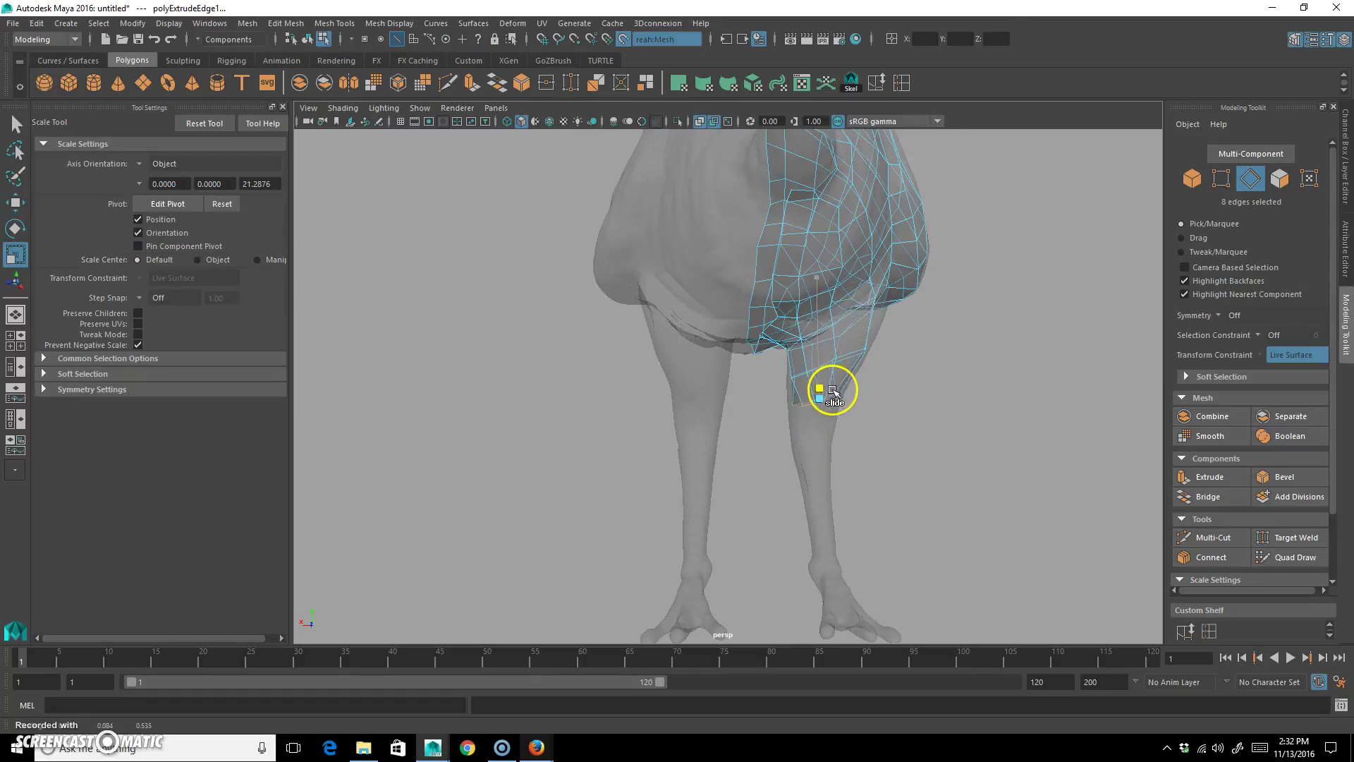
key("w")
left_click_drag(810, 272, 805, 299)
left_click_drag(866, 447, 538, 450, "alt")
right_click_drag(538, 451, 748, 412, "alt")
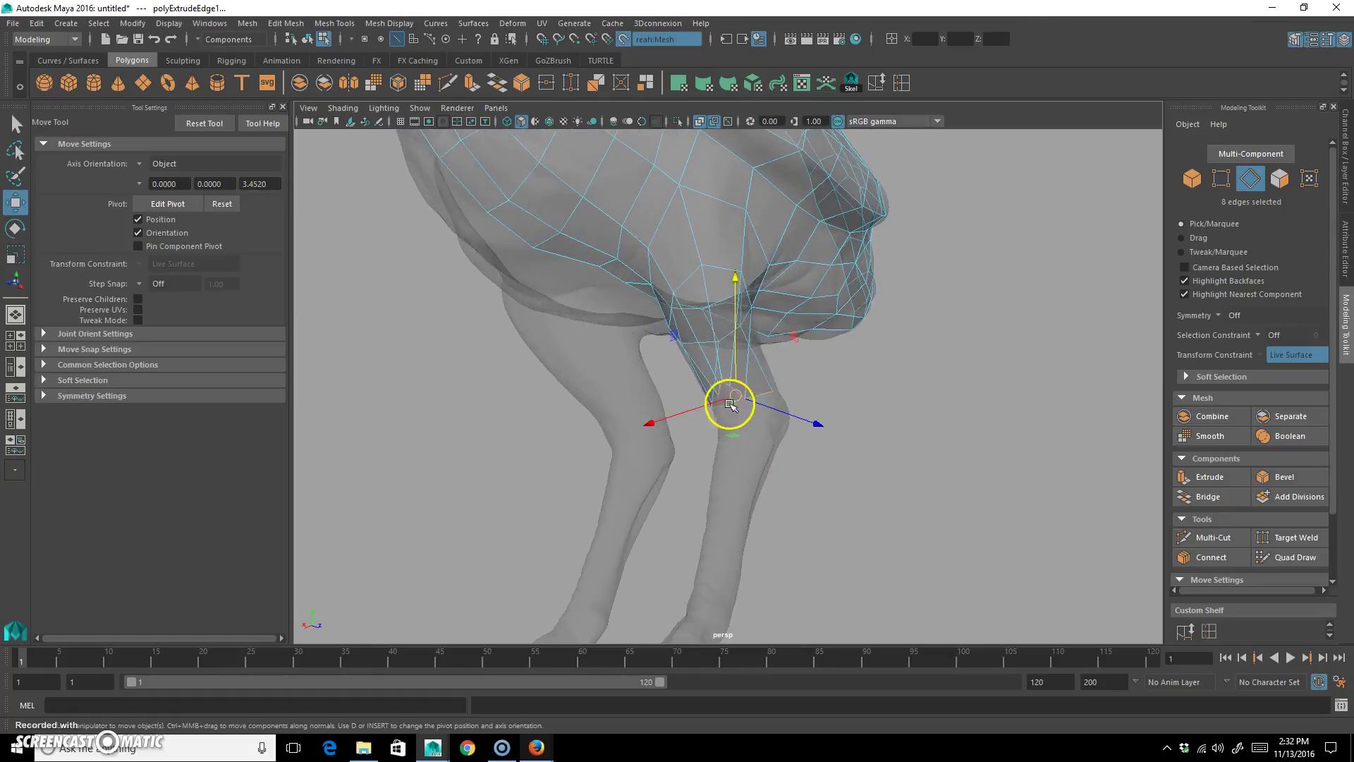
left_click_drag(747, 414, 681, 381, "alt")
Step: Move a thigh-band vertex up onto the thigh and select the band vertex near the knee
right_click_drag(670, 333, 585, 312)
left_click(691, 389)
left_click_drag(688, 392, 651, 396, "alt")
left_click(622, 399)
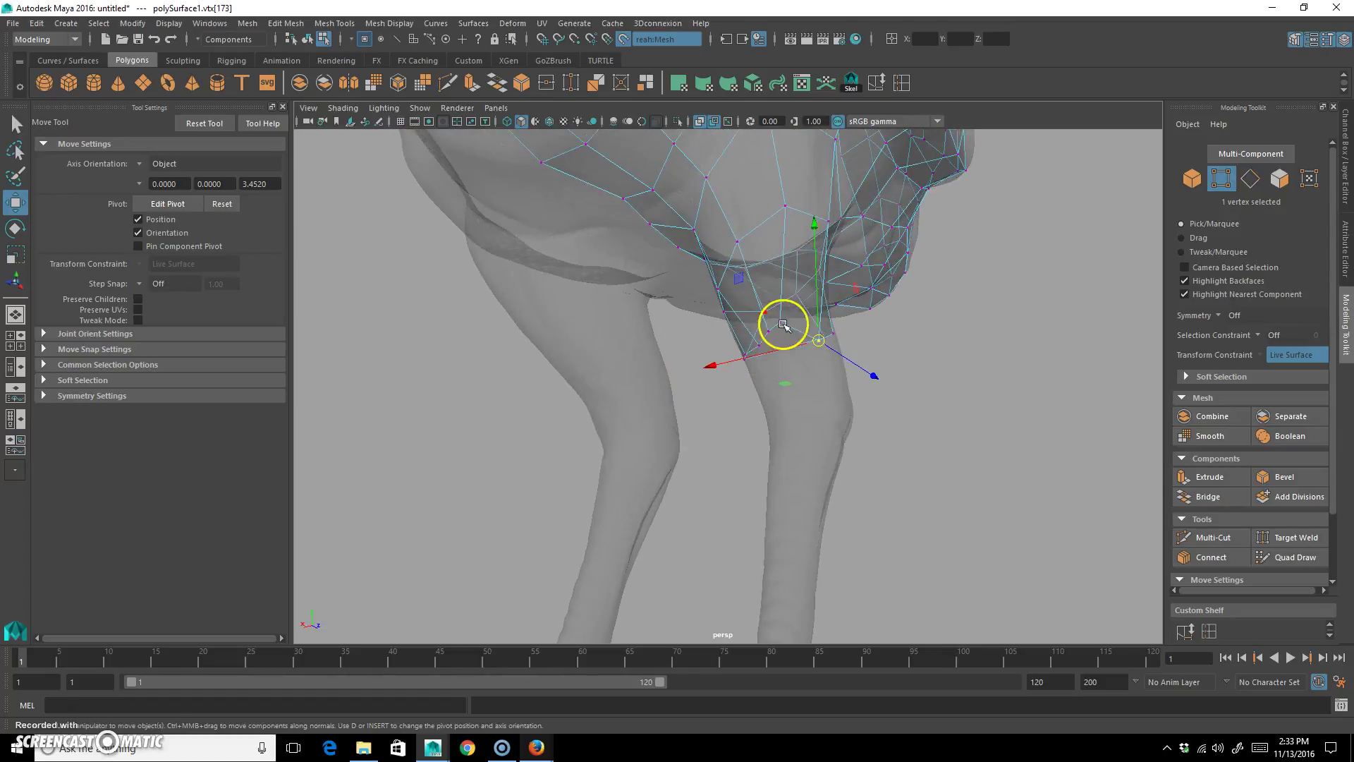
Step: Slide the upper thigh-band vertices along the thigh surface
left_click_drag(790, 381, 801, 406, "alt")
left_click(804, 343)
left_click(803, 340)
left_click_drag(809, 344, 691, 455)
left_click(698, 451)
left_click_drag(691, 387, 718, 356, "alt")
left_click(737, 488)
left_click_drag(737, 489, 768, 468, "alt")
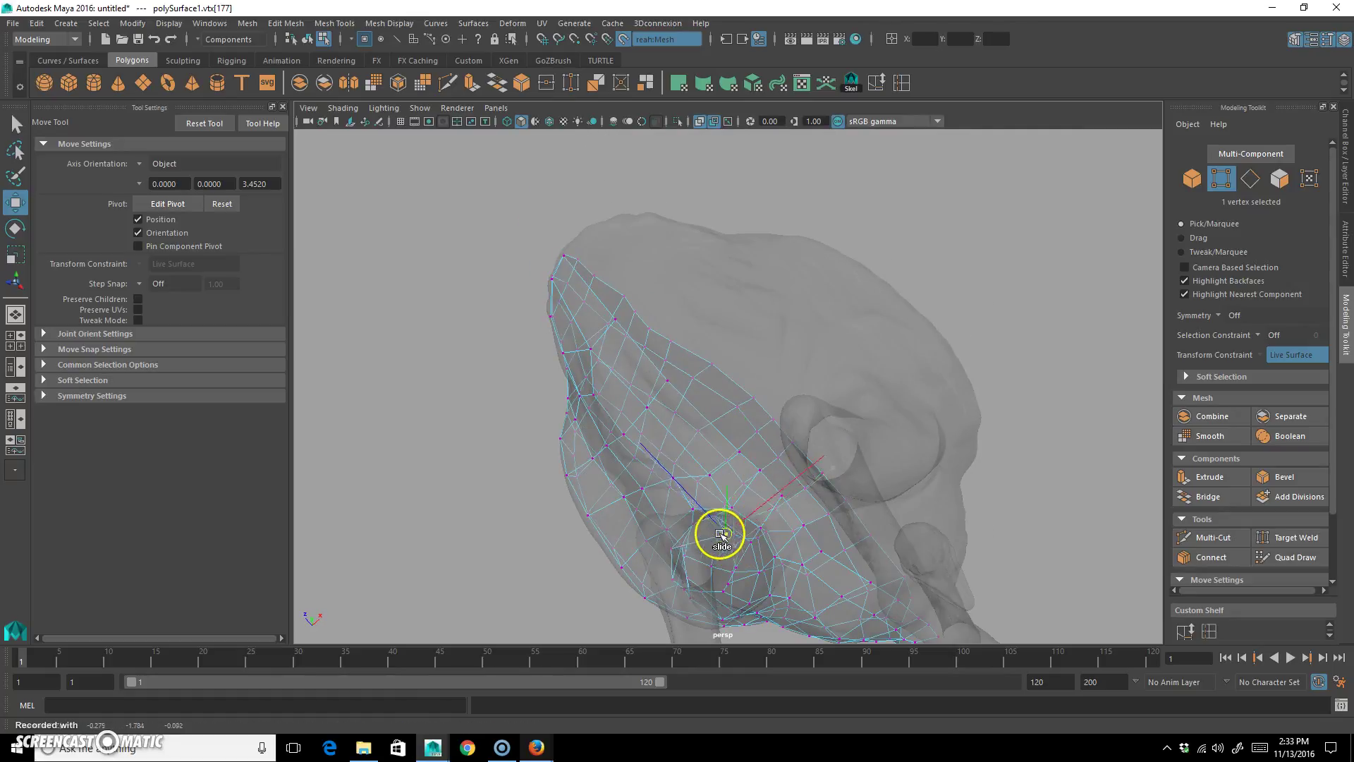
left_click_drag(704, 532, 583, 410, "alt")
scroll(514, 378, "down", 3)
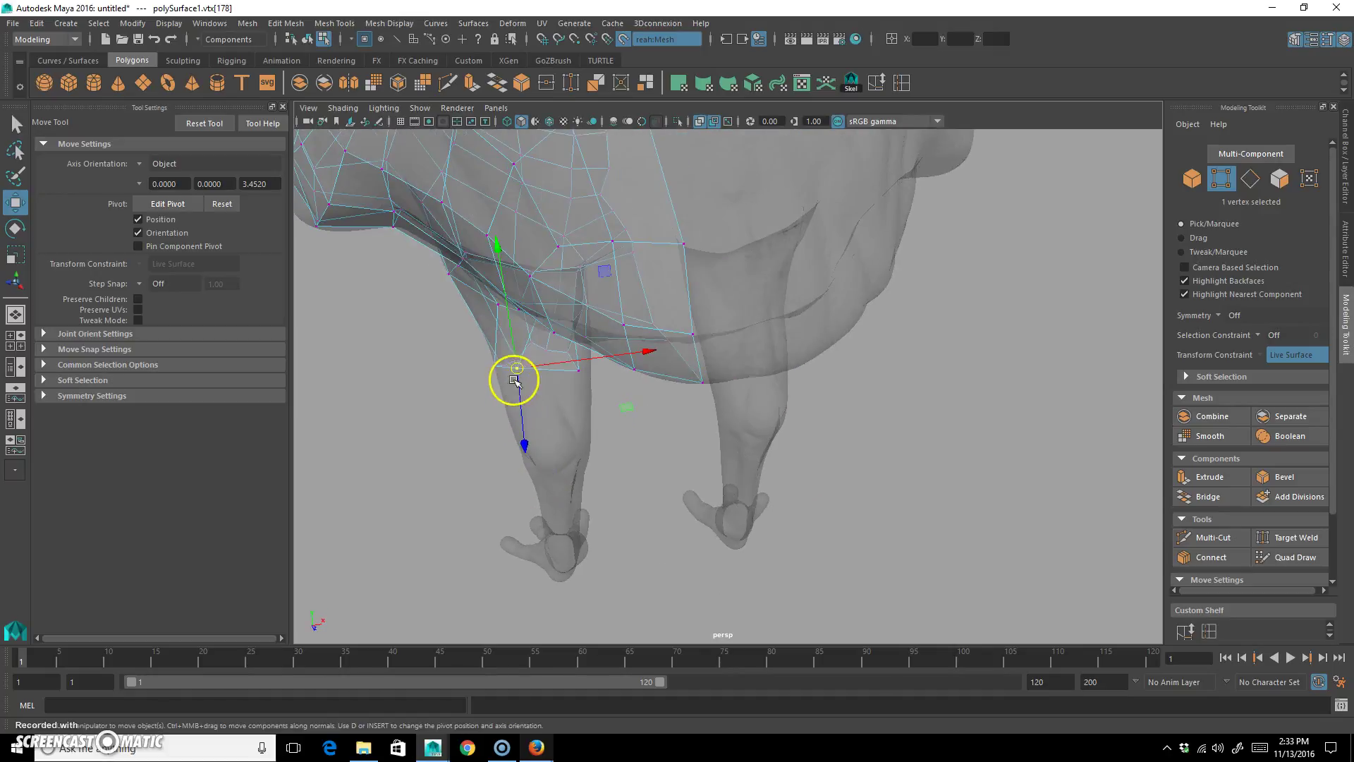
scroll(557, 384, "up", 5)
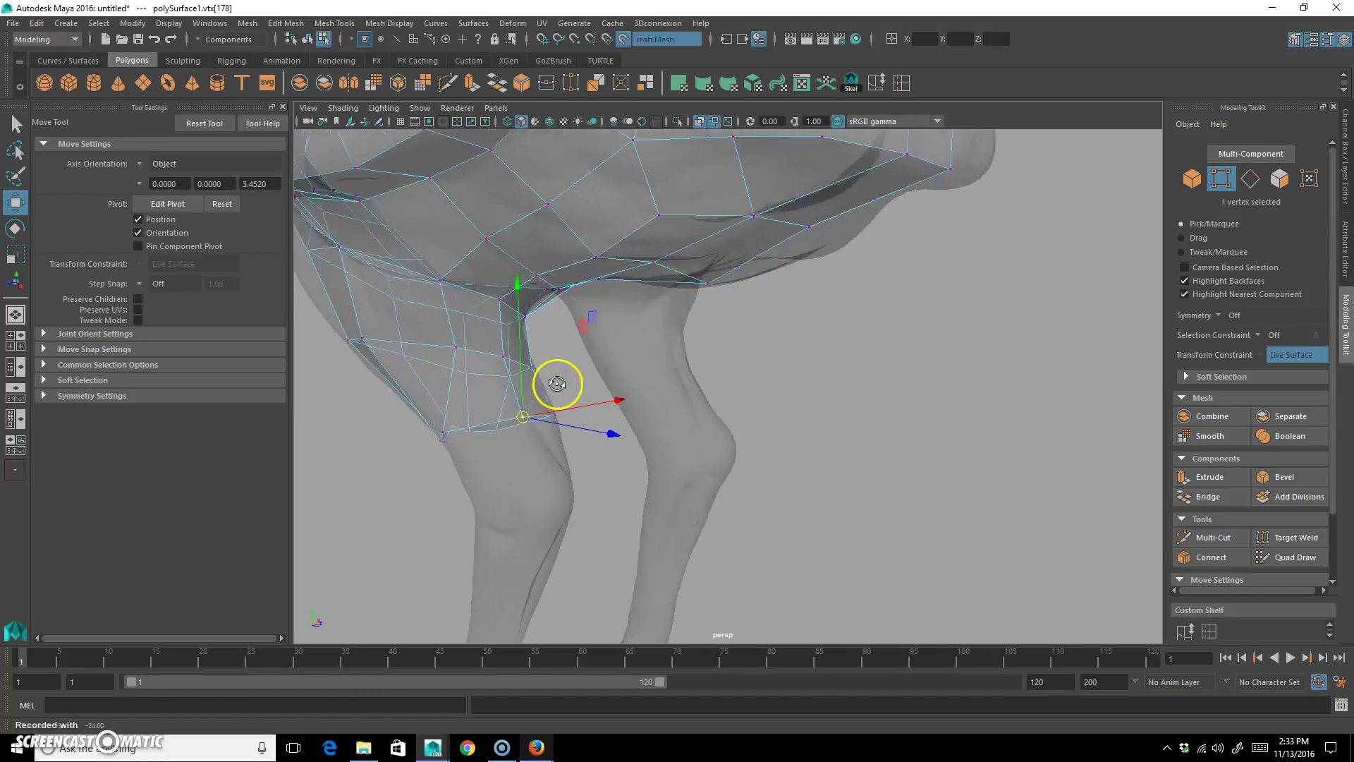
Step: Slide the band's bottom-edge vertices rightward along the thigh to hug its shape
left_click(470, 431)
left_click_drag(529, 505, 581, 492, "alt")
left_click(506, 425)
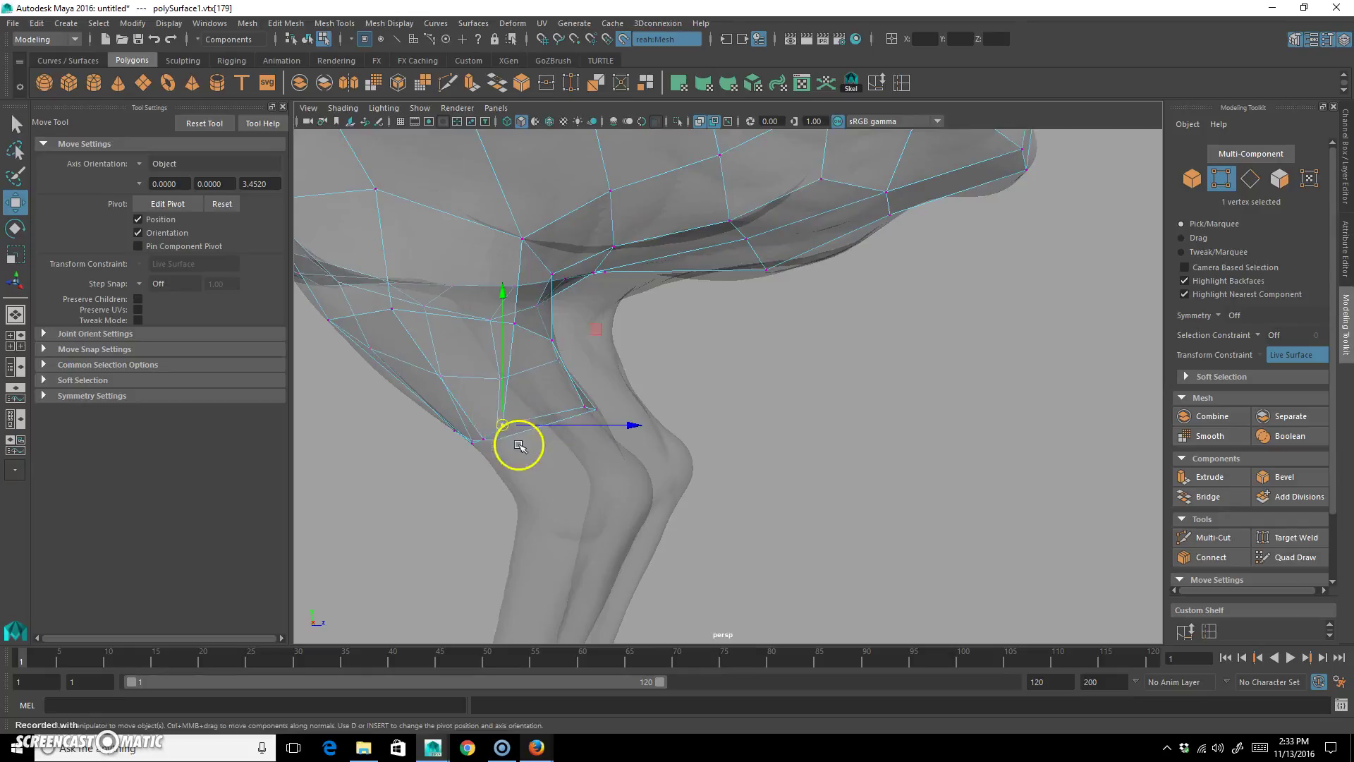
left_click_drag(505, 429, 690, 402)
left_click(617, 398)
middle_click_drag(832, 352, 686, 402, "alt")
left_click(736, 381)
left_click_drag(725, 391, 854, 452, "alt")
Step: Adjust the remaining lower band vertices from a side view, then leave vertex mode
left_click(915, 480)
left_click(898, 450)
left_click_drag(990, 480, 842, 464, "alt")
left_click(834, 461)
left_click(864, 452)
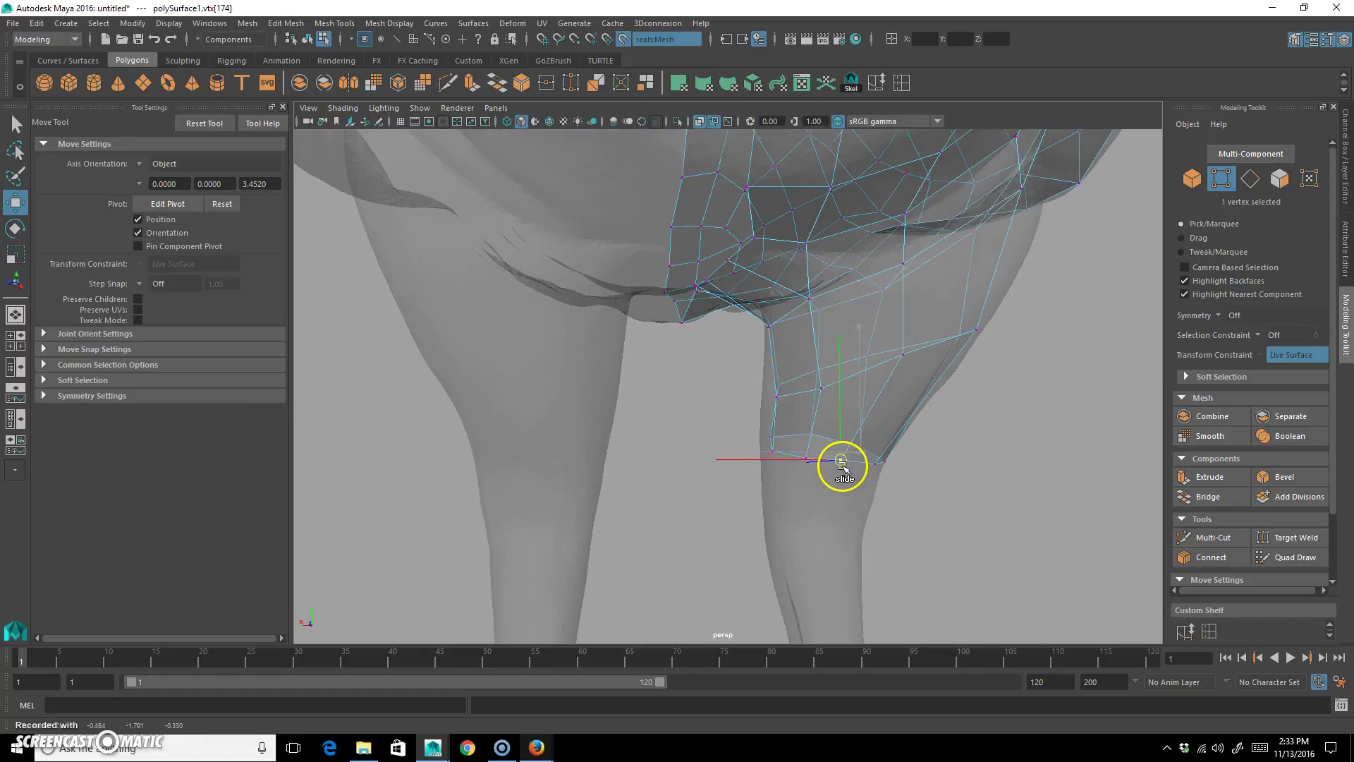
left_click_drag(916, 501, 822, 438, "alt")
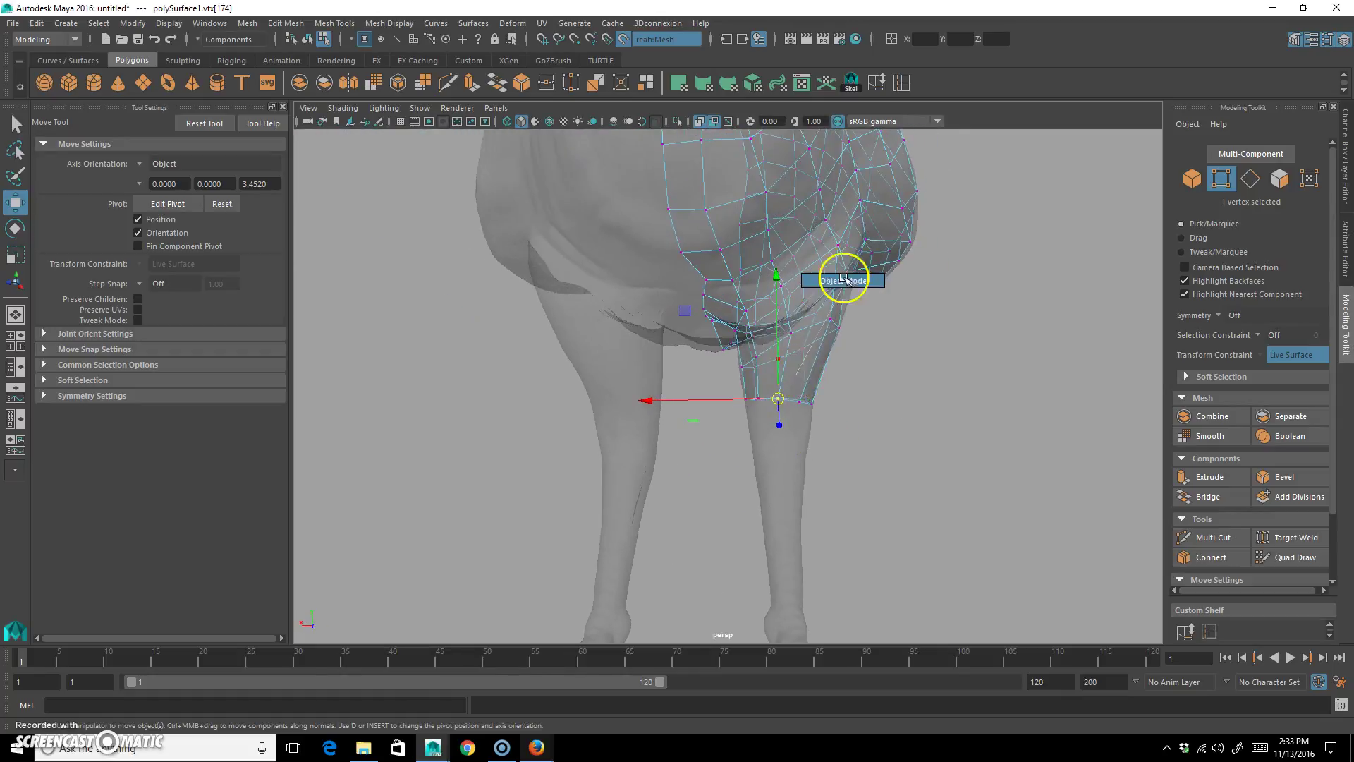
key("F8")
key("F8")
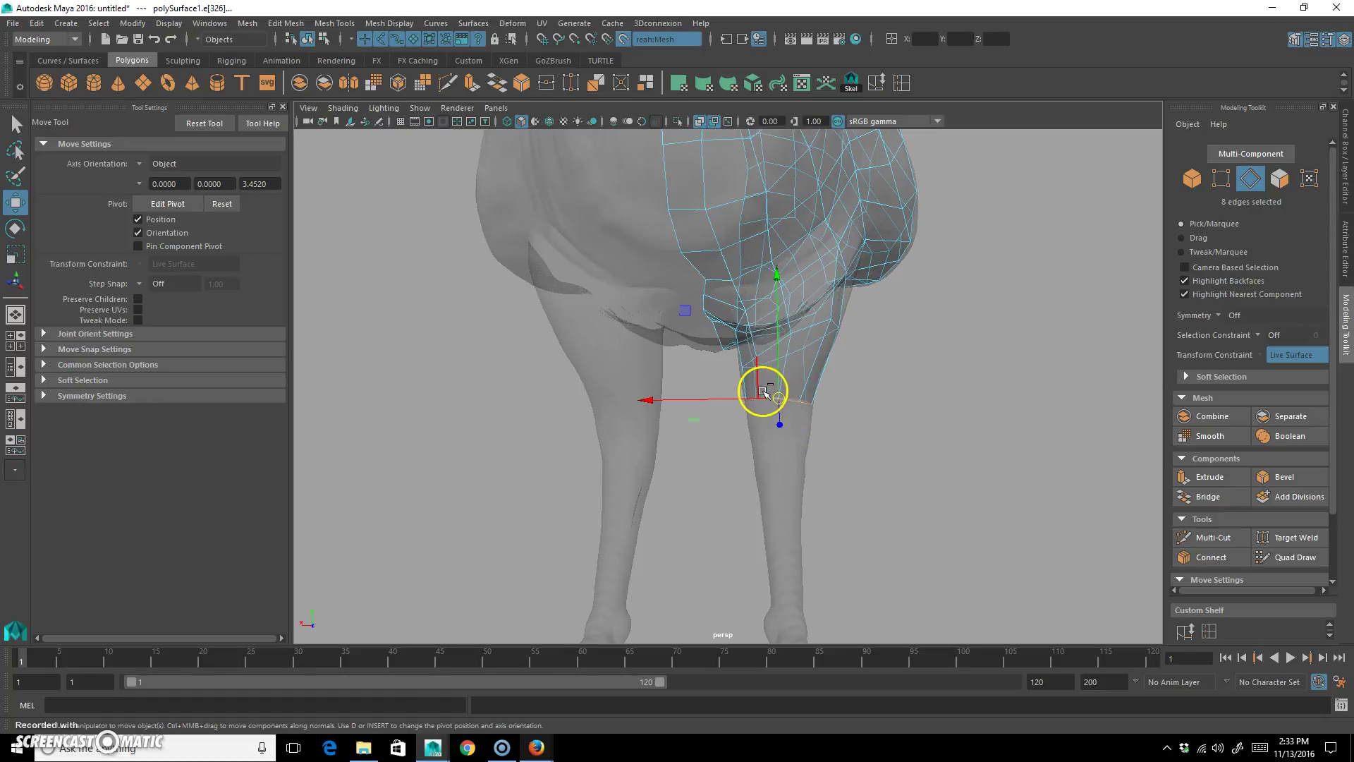
Step: Extrude the band's bottom edge ring with Ctrl+E and move it down to just above the foot
key("ctrl+e")
key("w")
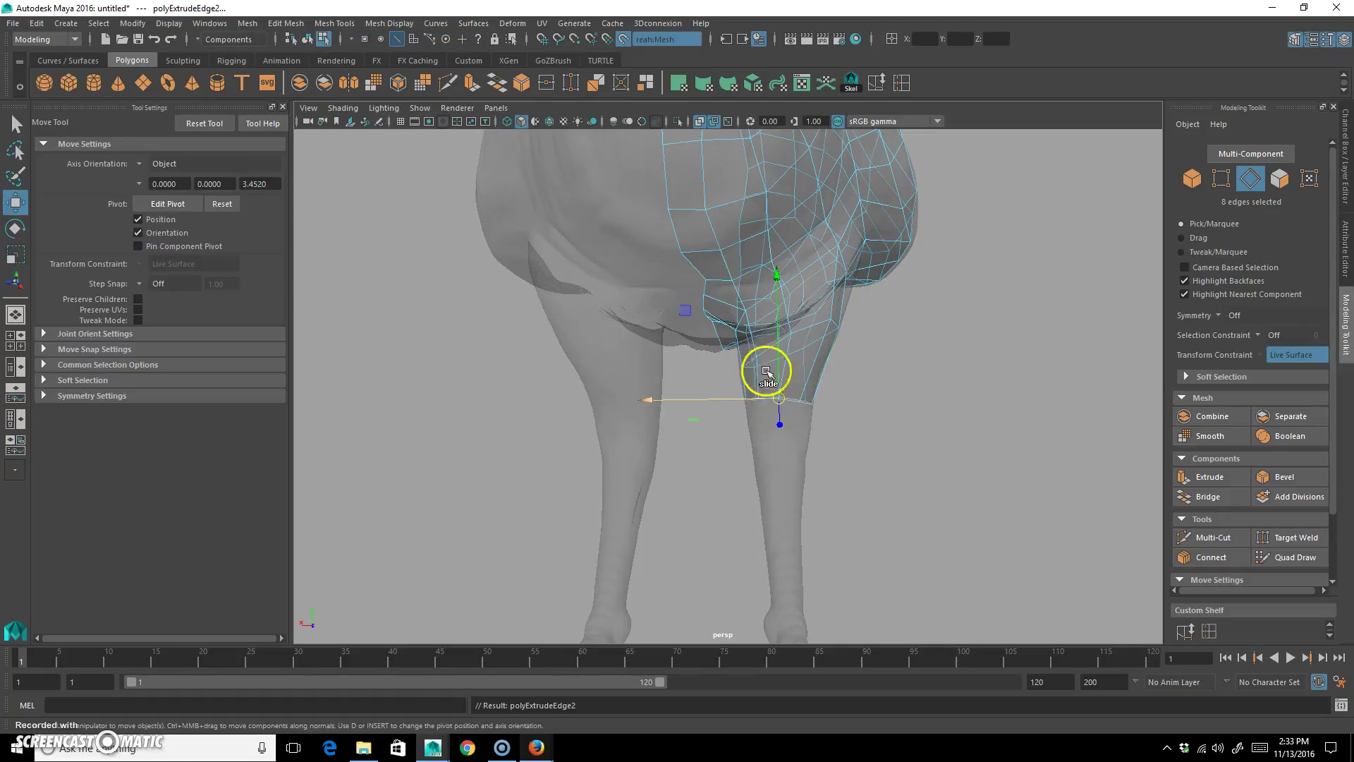
left_click_drag(779, 275, 779, 457)
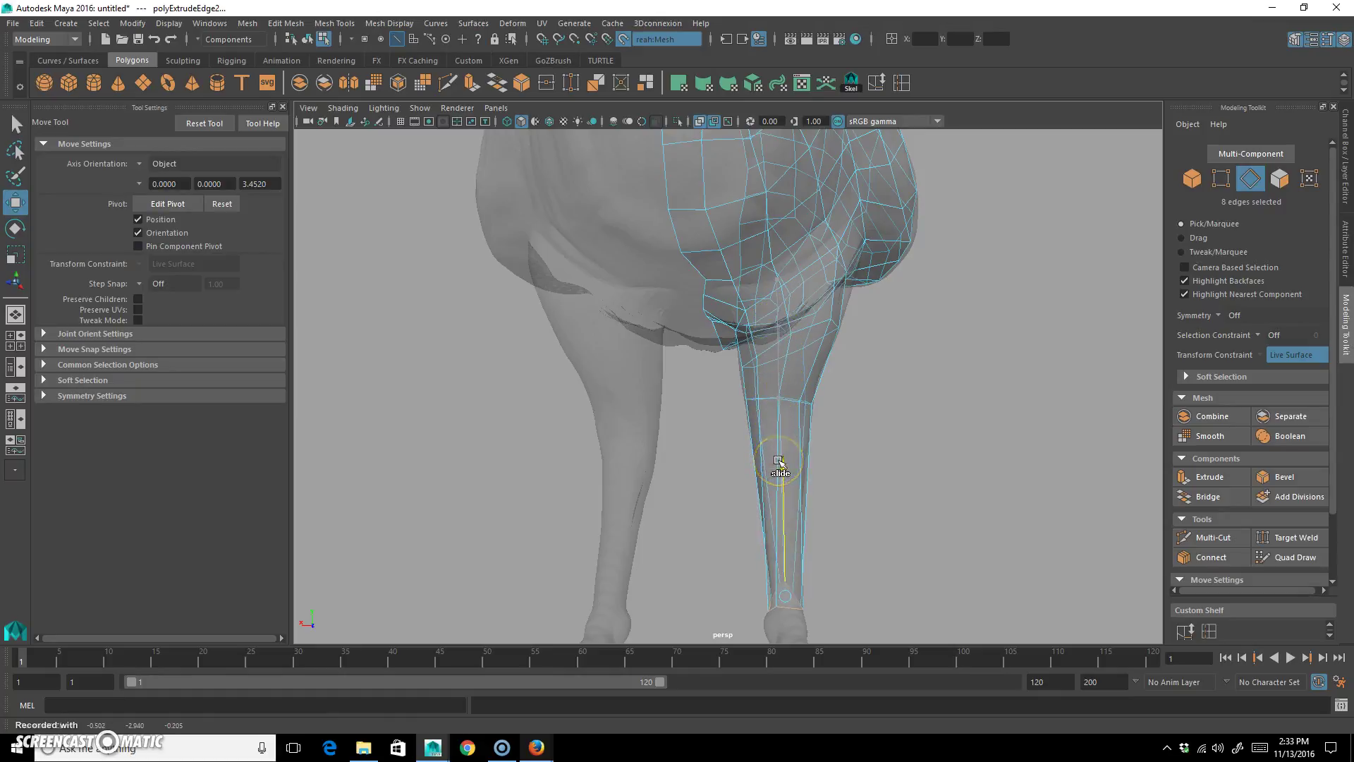
left_click_drag(932, 560, 738, 438, "alt")
key("r")
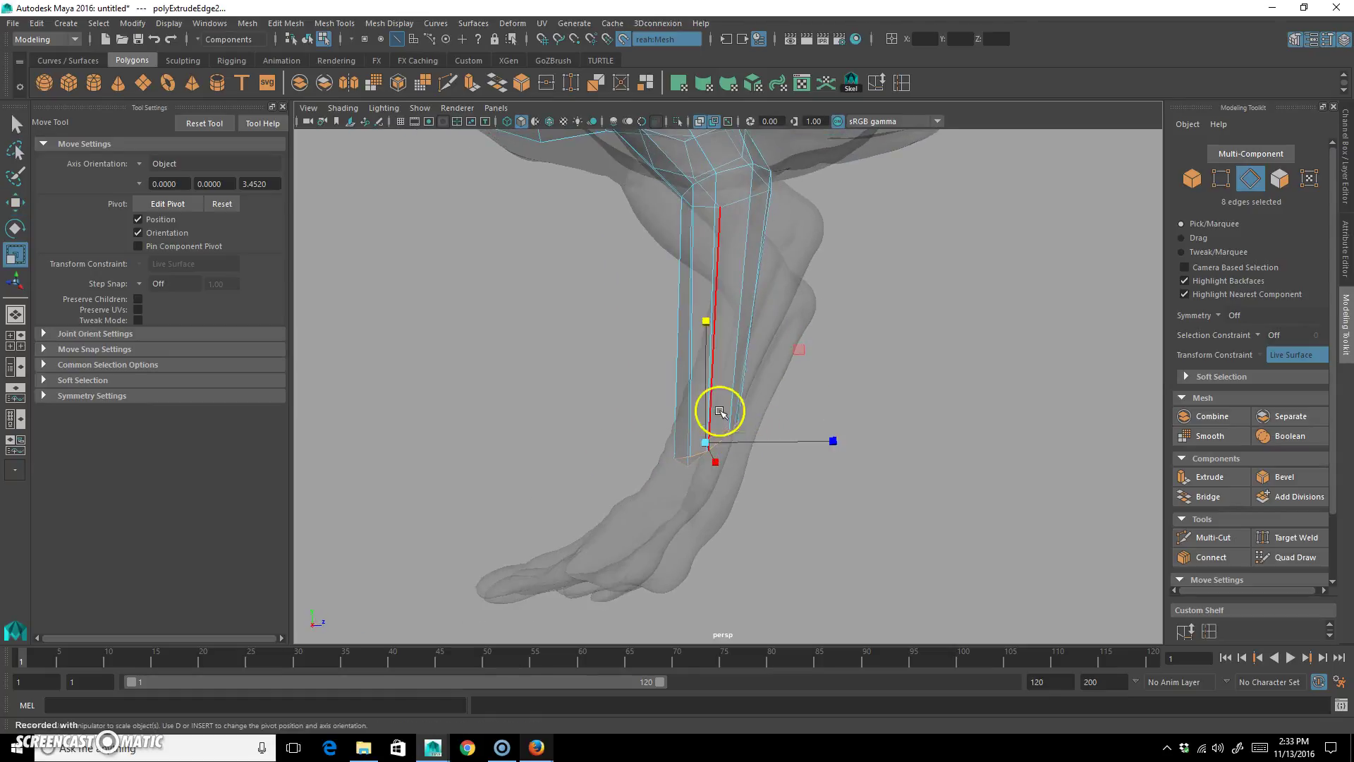
key("w")
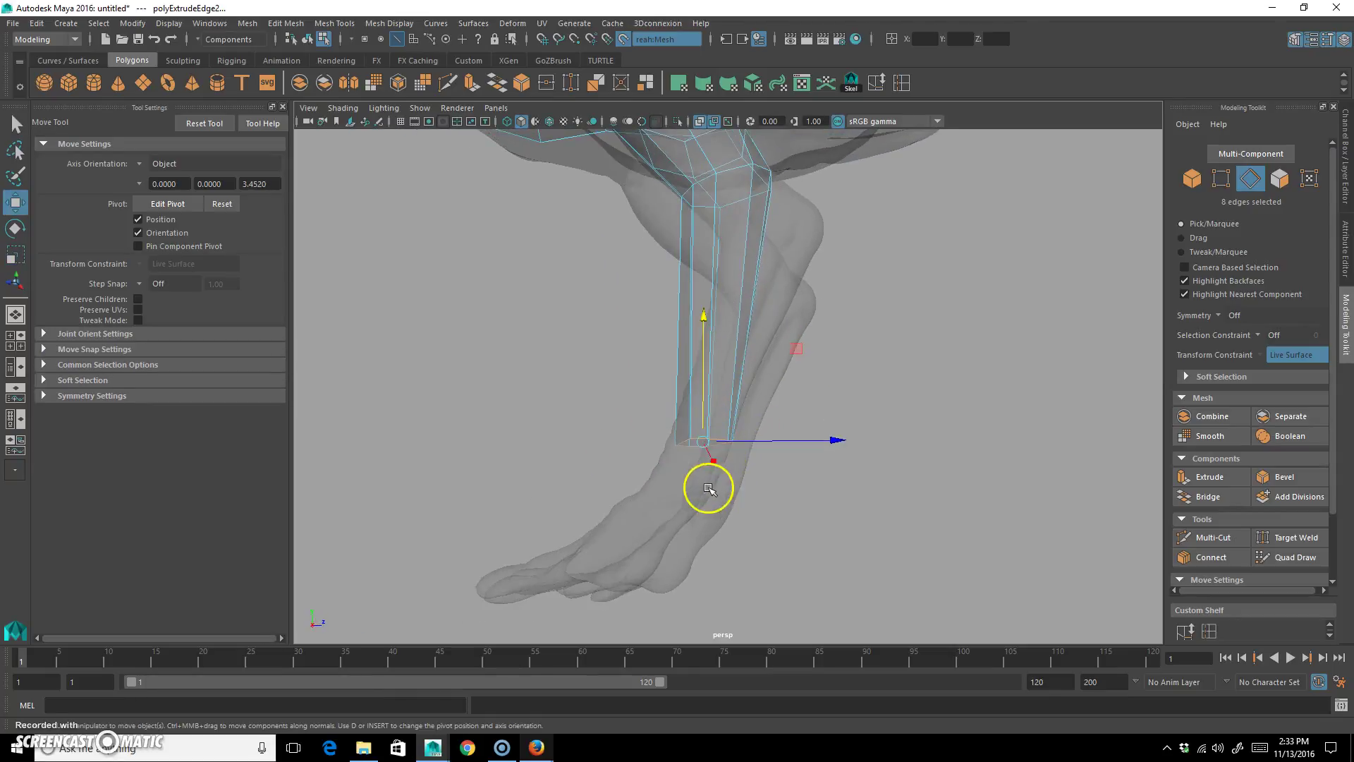
left_click_drag(704, 445, 908, 509)
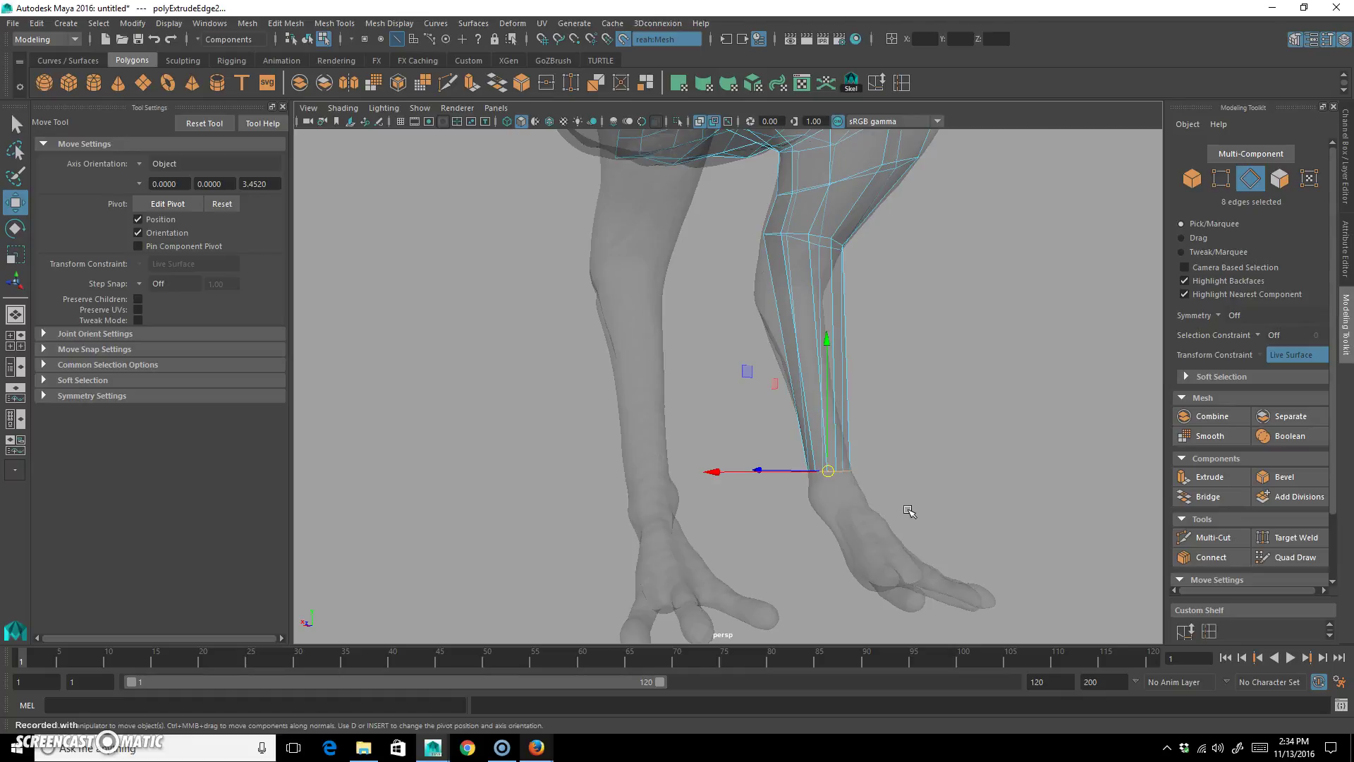
left_click_drag(993, 491, 815, 374, "alt")
Step: Cut an edge loop across the shin with Multi-Cut and try sliding it, undoing the moves
left_click(445, 84)
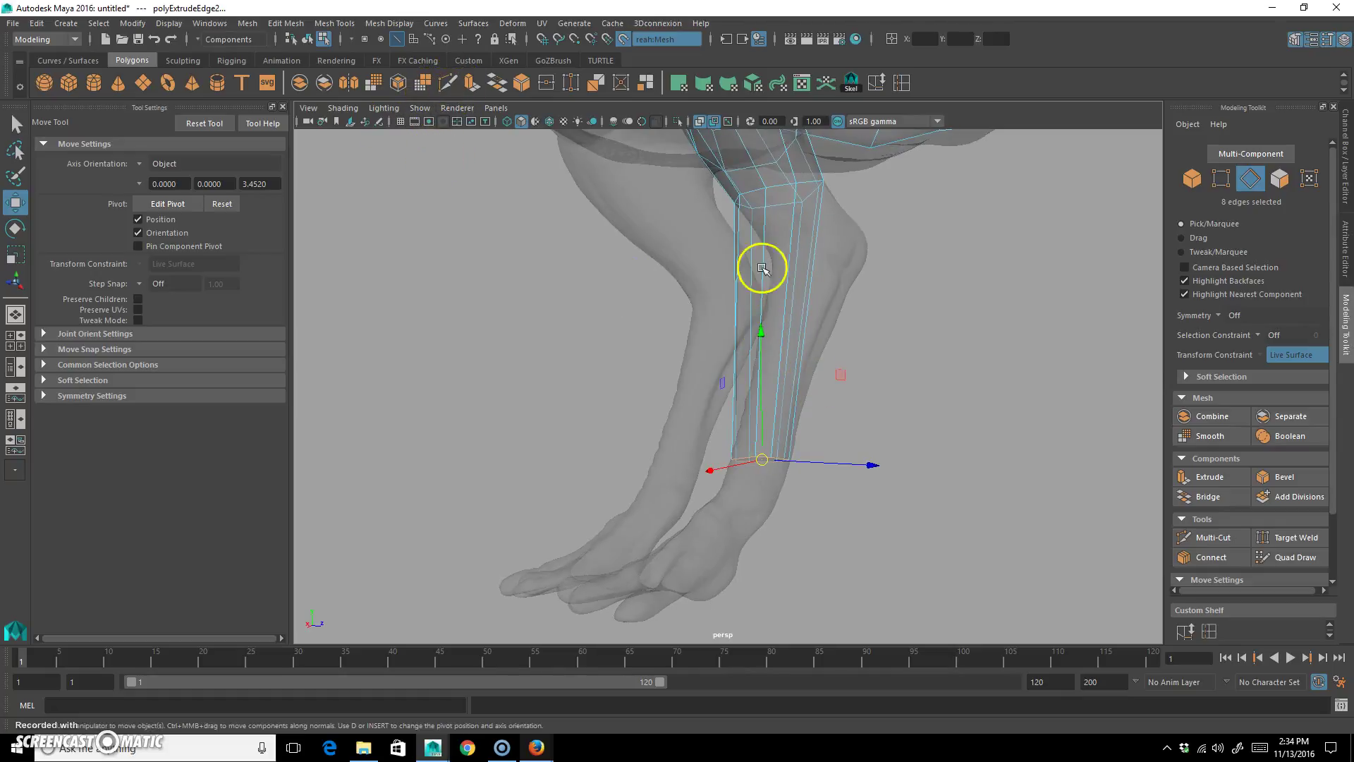
left_click(760, 292, "ctrl")
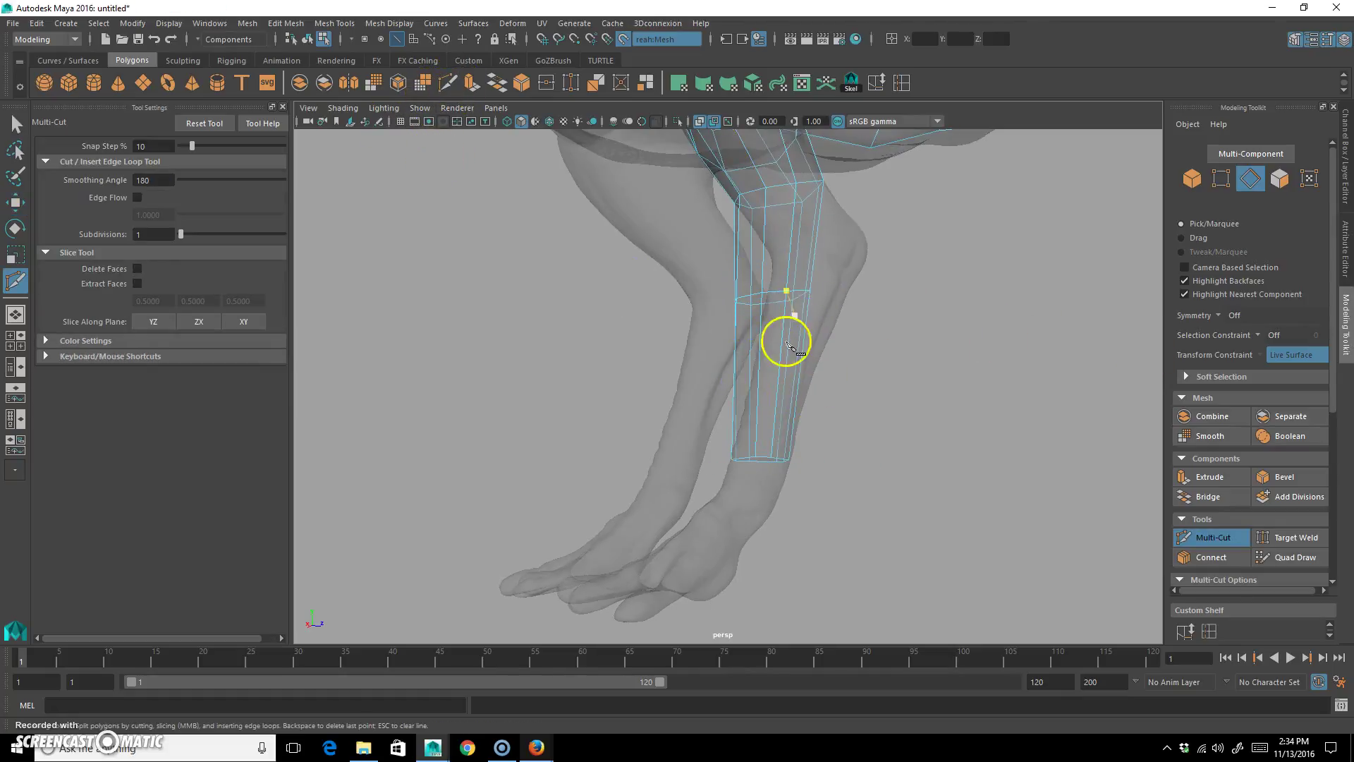
key("q")
double_click(779, 346)
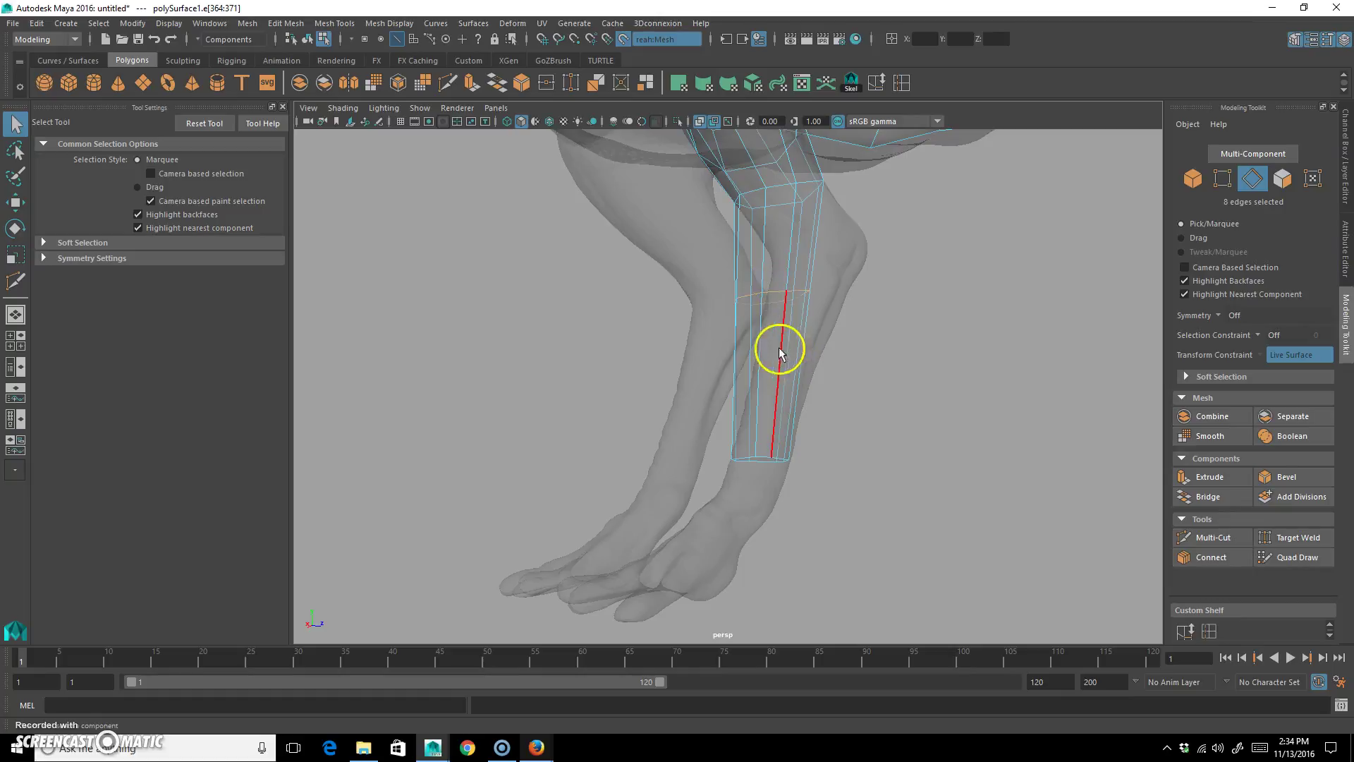
key("w")
left_click_drag(772, 290, 818, 272)
left_click_drag(893, 414, 668, 345, "alt")
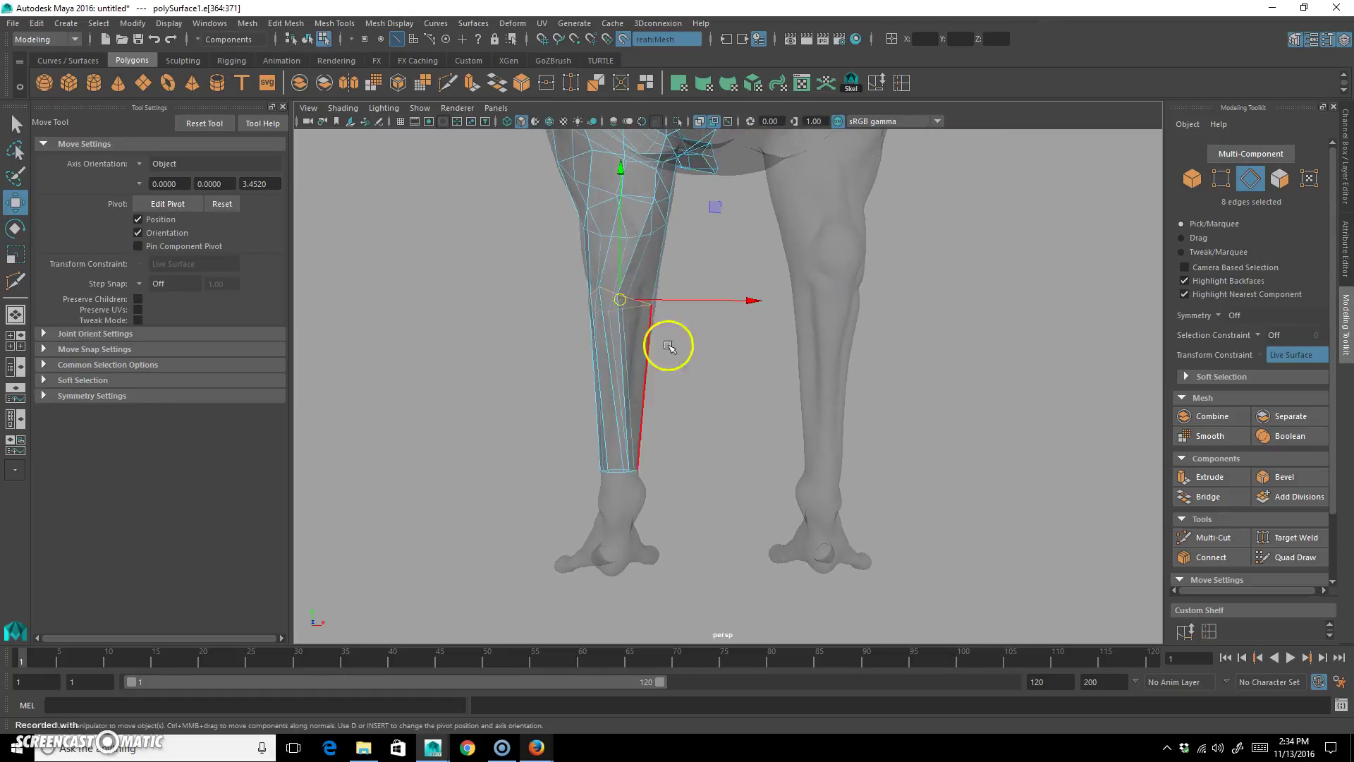
mouse_move(621, 299)
left_mouse_down()
mouse_move(664, 265)
mouse_move(598, 278)
mouse_move(622, 285)
left_mouse_up()
key("ctrl+z")
key("ctrl+z")
key("ctrl+z")
key("ctrl+z")
key("ctrl+z")
left_click_drag(630, 346, 712, 314, "alt")
Step: Replace the misplaced loop with a Quad Draw edge loop midway across the shin
left_click(1287, 557)
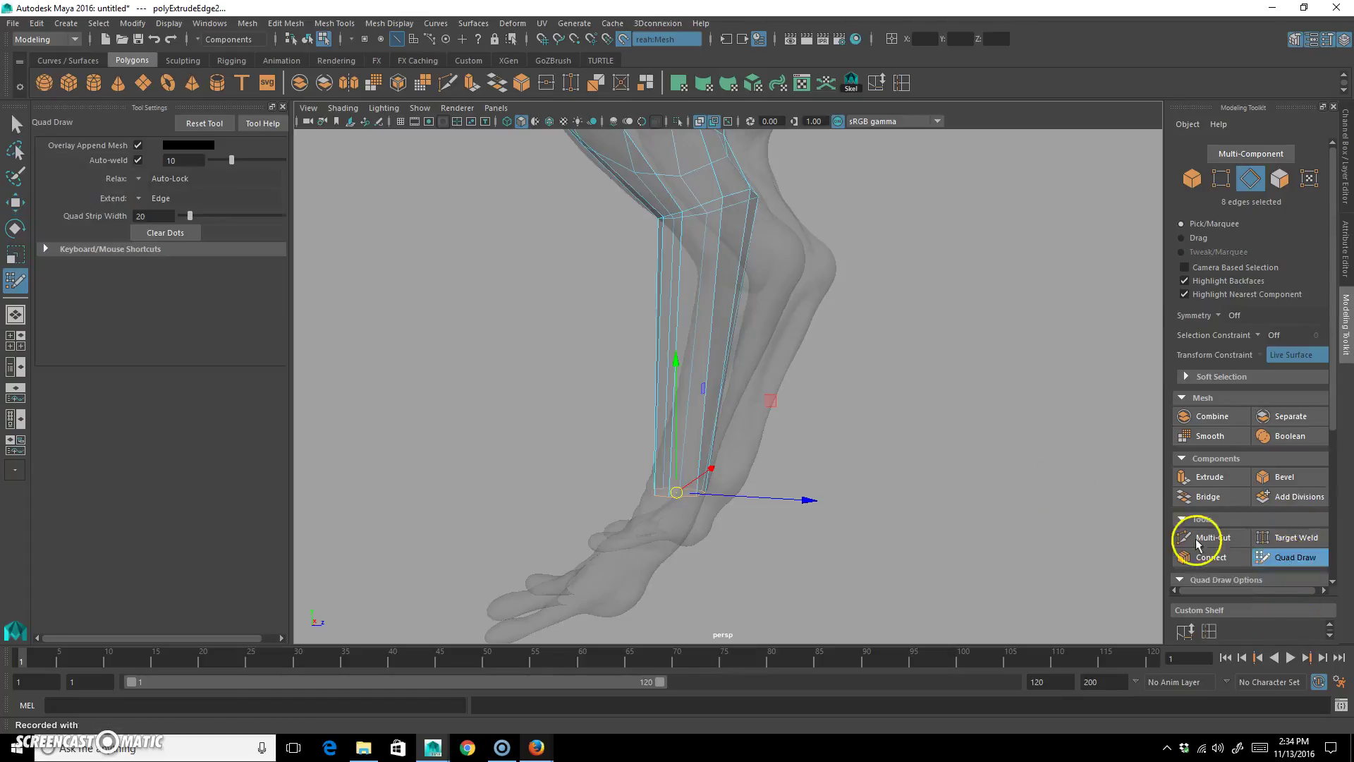
left_click_drag(716, 278, 738, 363, "alt")
key("ctrl+z")
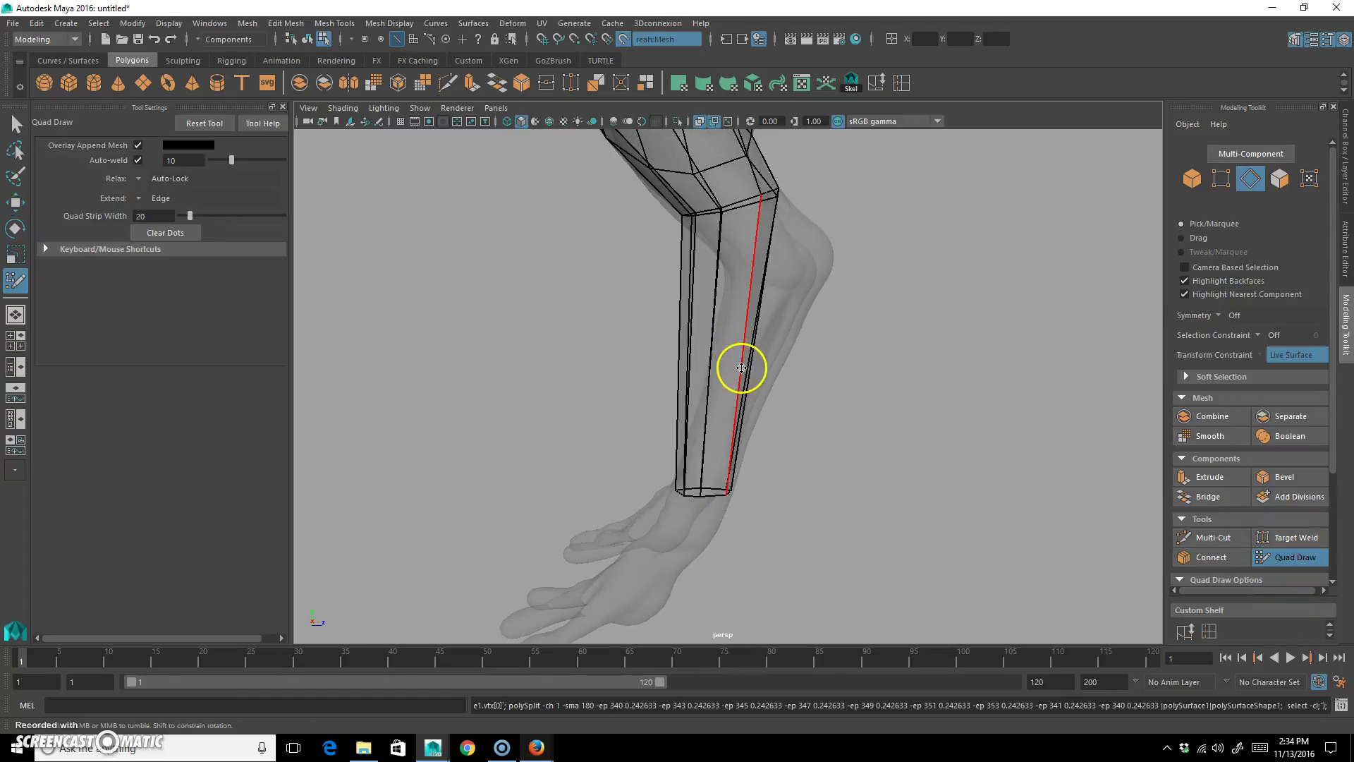
left_click(739, 368, "ctrl")
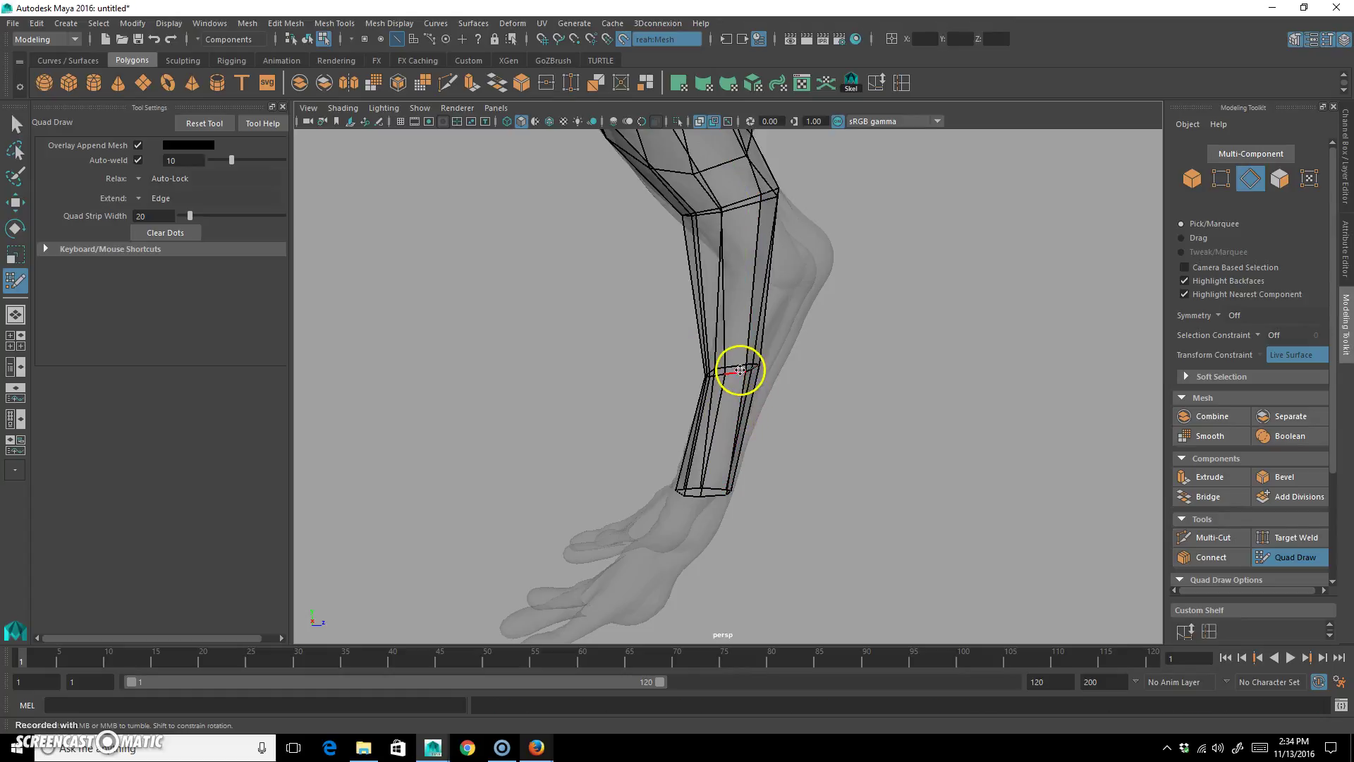
left_click_drag(745, 387, 785, 393, "alt")
left_click_drag(939, 385, 1079, 387, "alt")
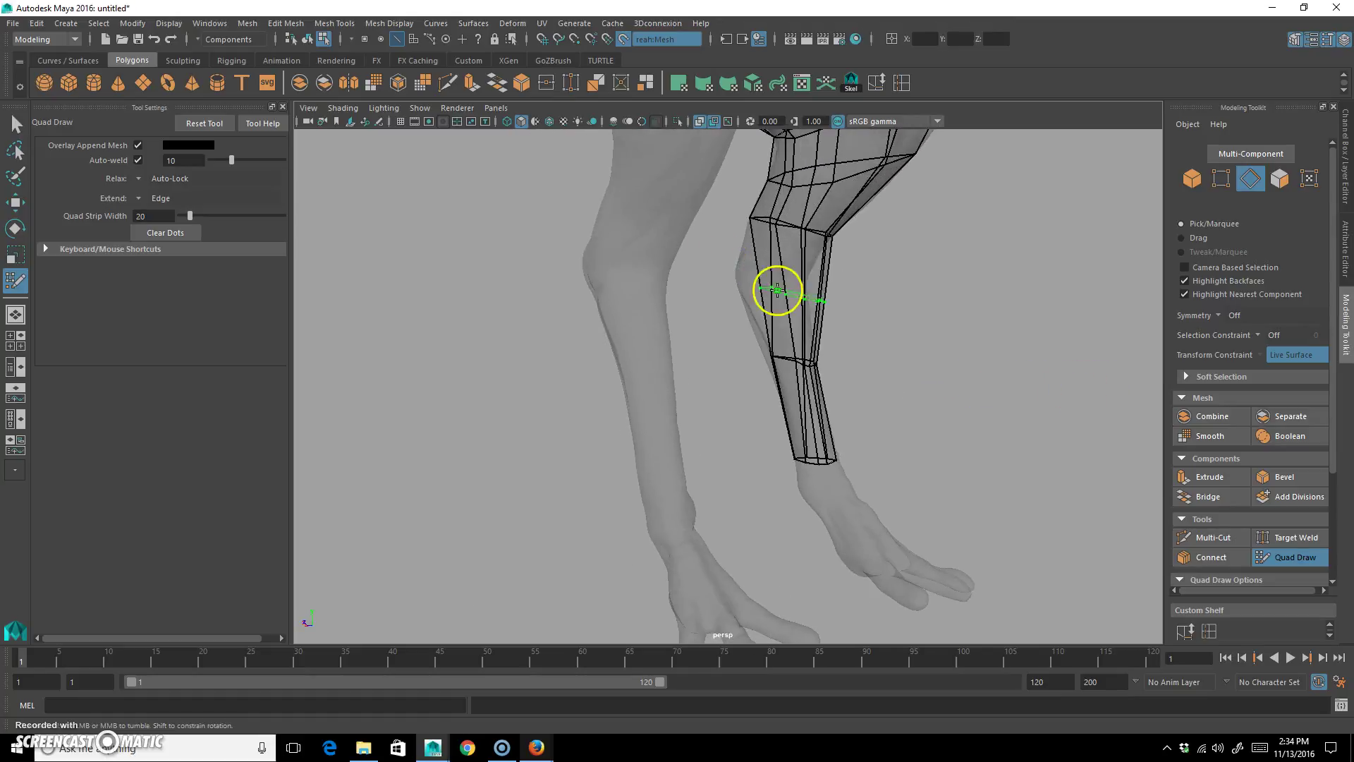